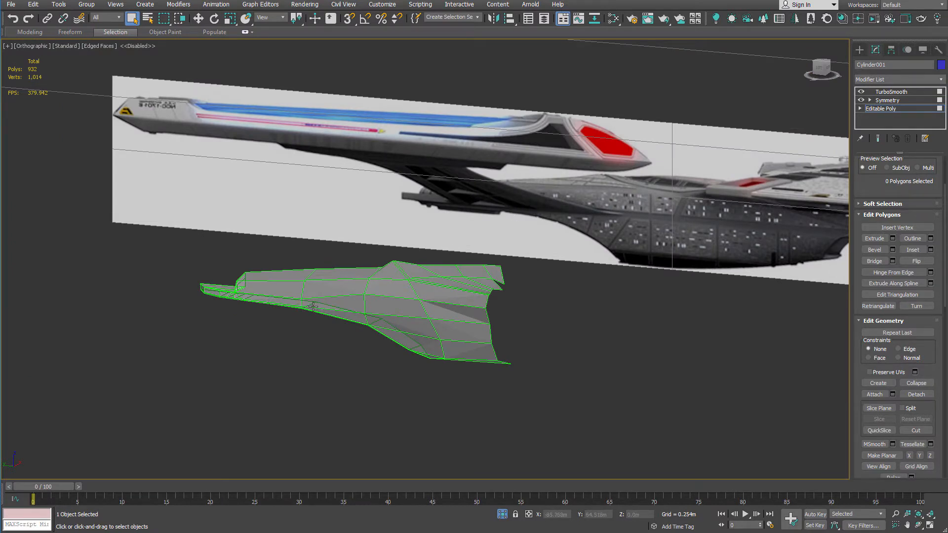
Examine the secondary hull mesh against the side and rear reference images, checking where the nacelle pylons attach.
key("l")
key("z")
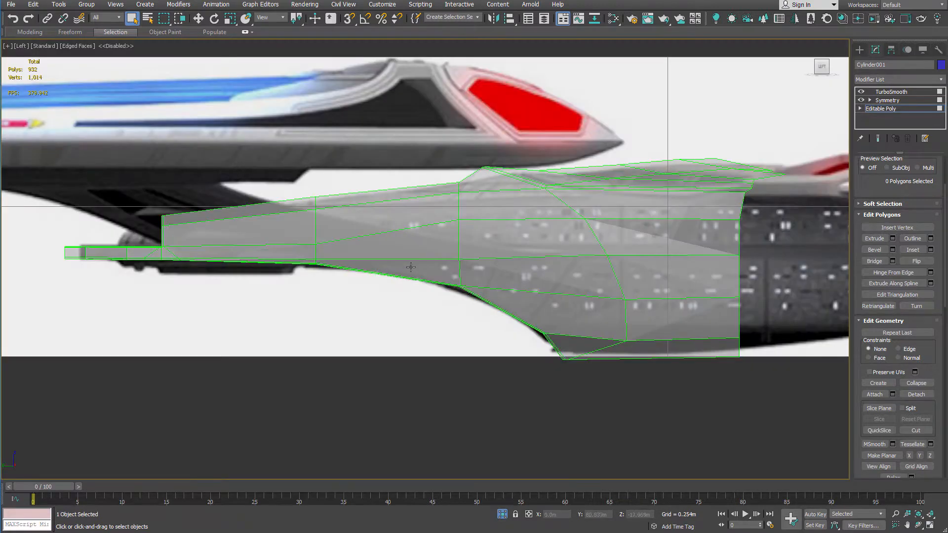
scroll(434, 265, "up", 2)
middle_click_drag(682, 258, 536, 258)
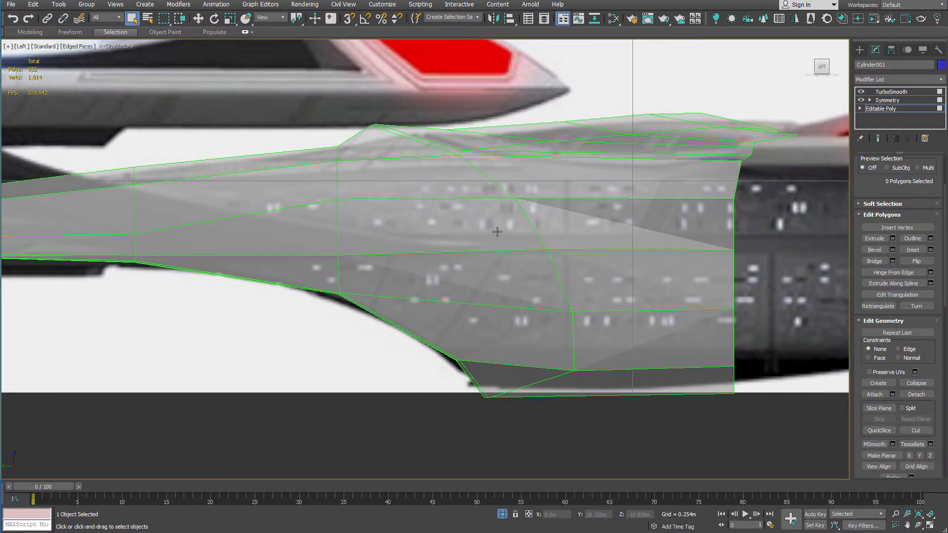
scroll(417, 238, "up", 2)
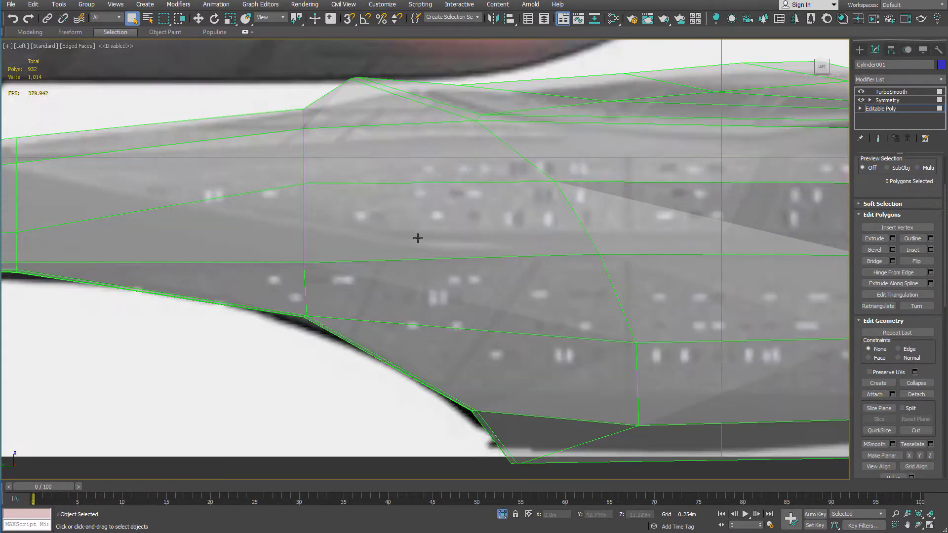
middle_click_drag(326, 227, 483, 248)
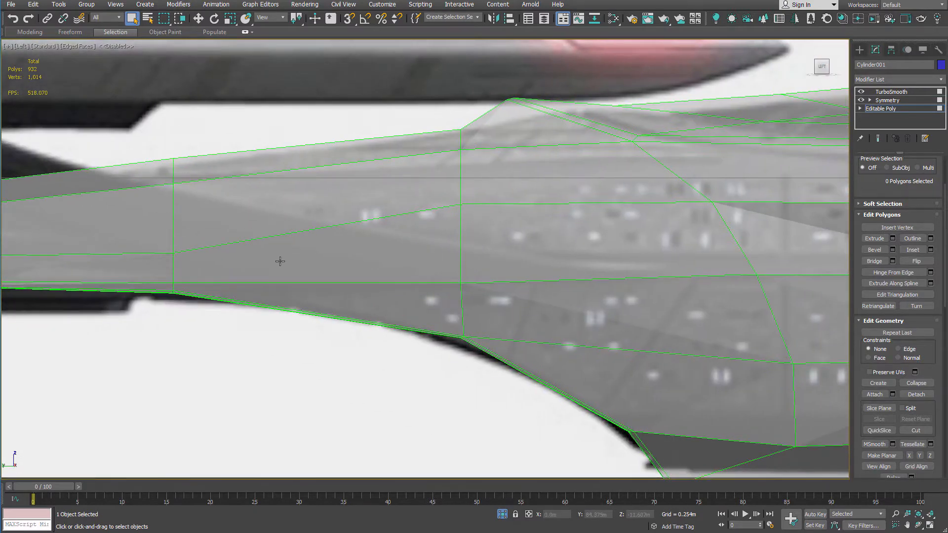
middle_click_drag(279, 261, 372, 259)
middle_click_drag(588, 254, 405, 247)
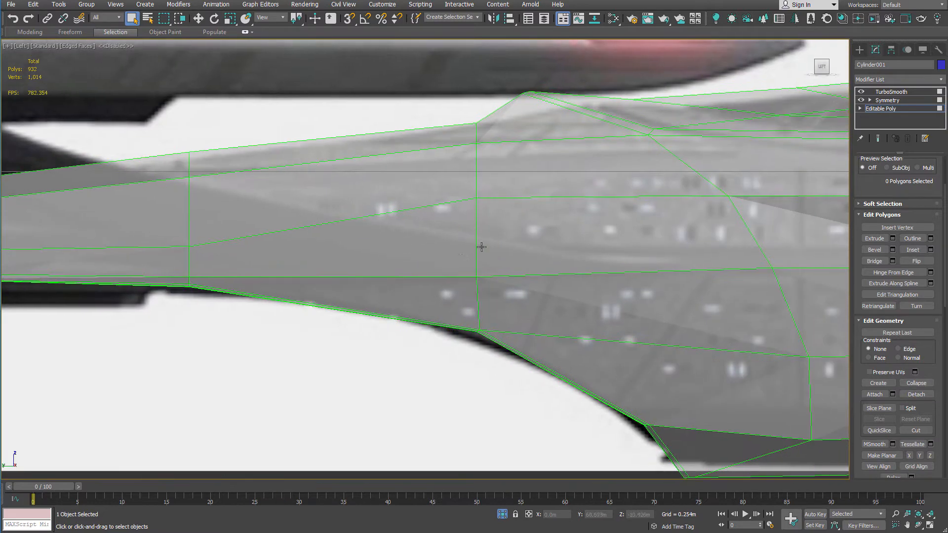
scroll(480, 247, "down", 2)
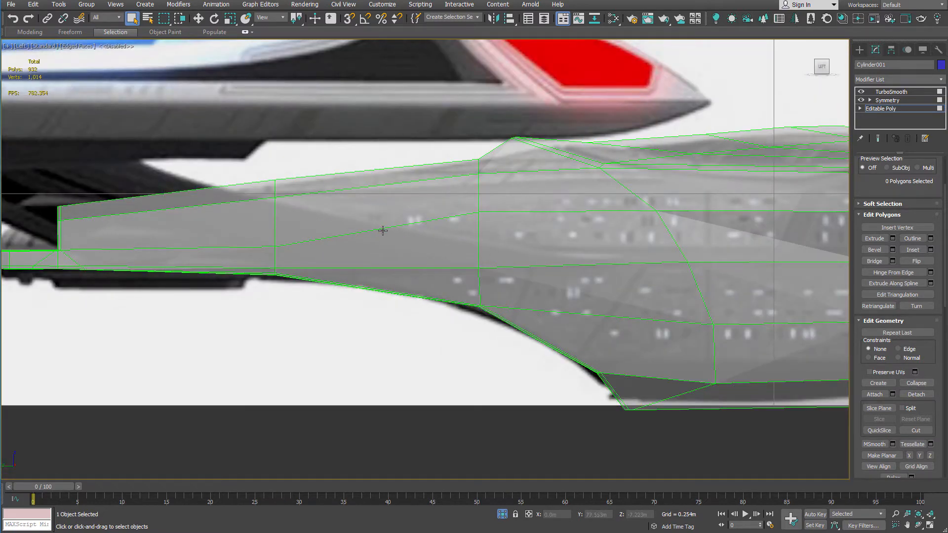
middle_click_drag(231, 234, 499, 246)
scroll(390, 245, "down", 4)
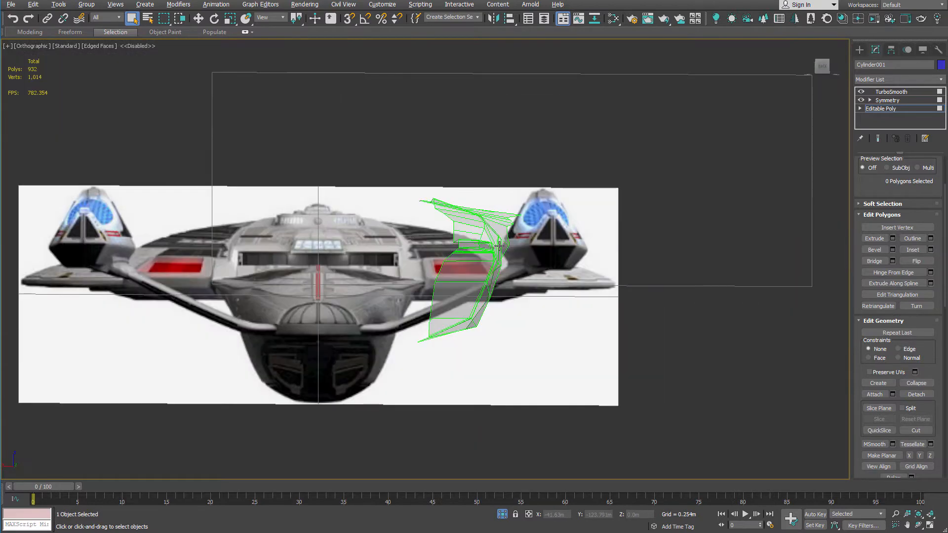
middle_click_drag(565, 248, 446, 314, "alt")
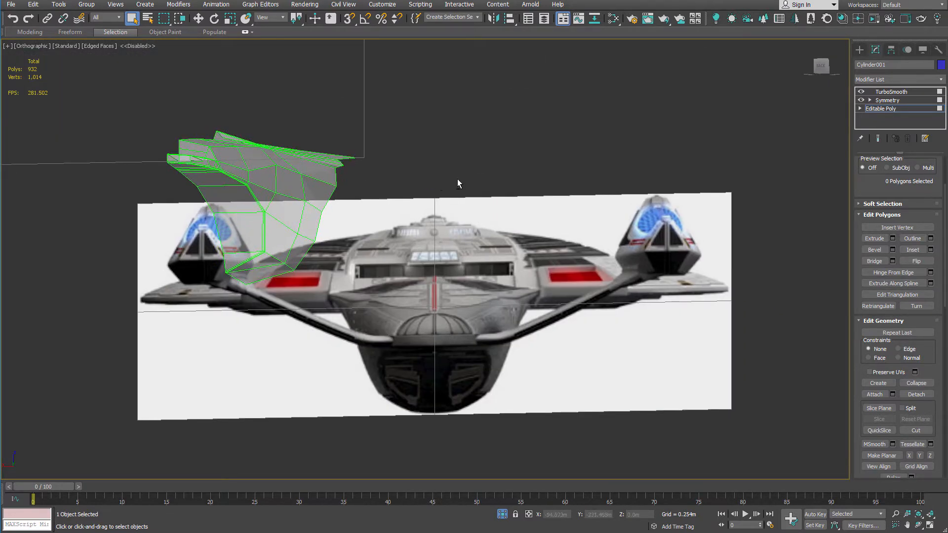
middle_click_drag(457, 178, 478, 268, "alt")
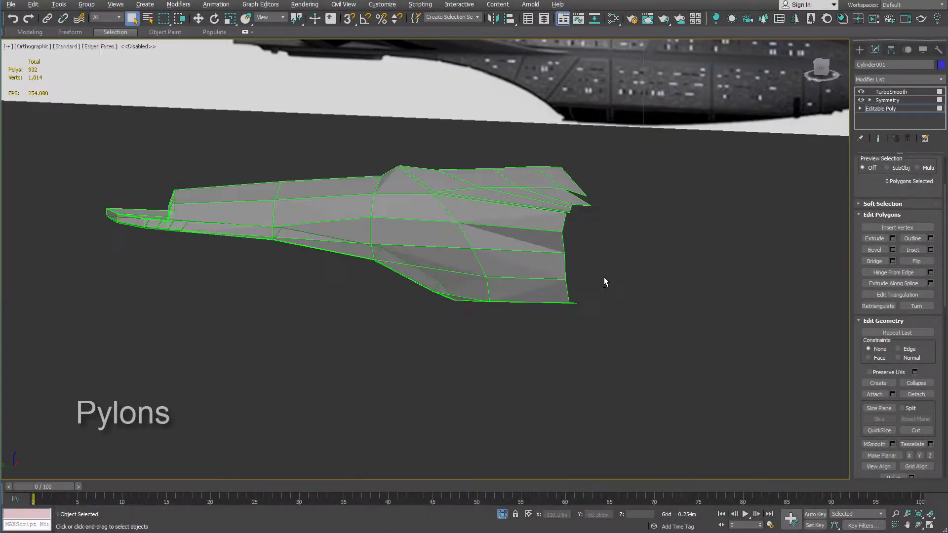
Slide two vertices on the hull's side slightly downward along their edges to reshape the polygon row for the pylon base.
key("l")
scroll(634, 277, "up", 4)
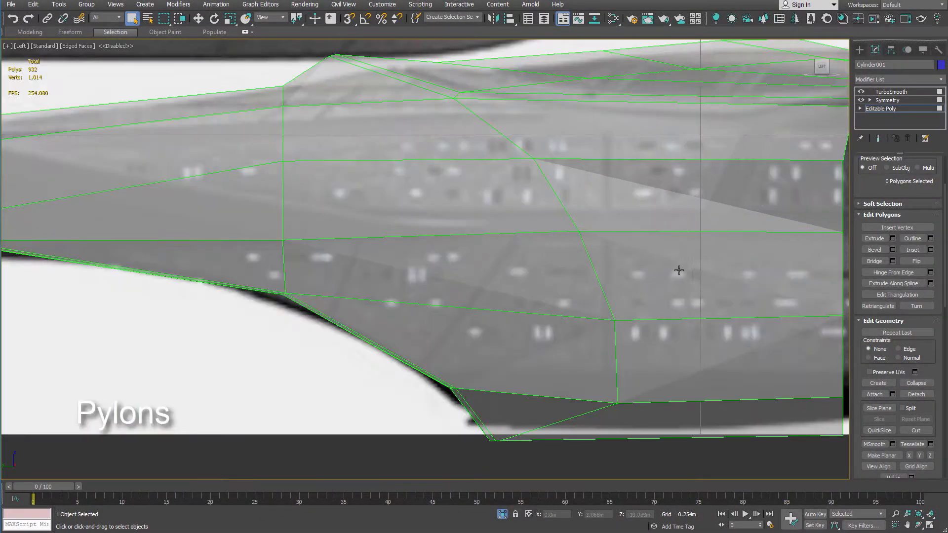
key("1")
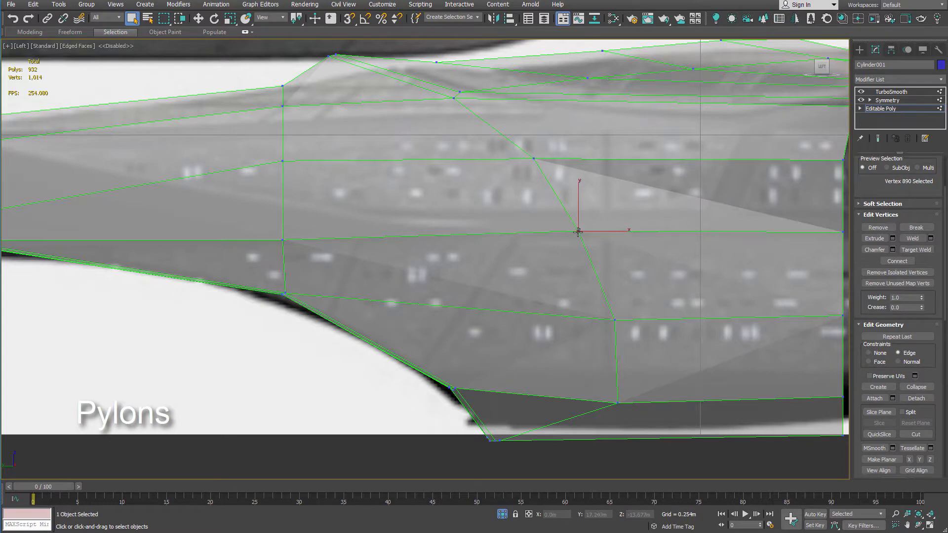
key("w")
left_click_drag(579, 201, 580, 209)
middle_click_drag(697, 215, 641, 251)
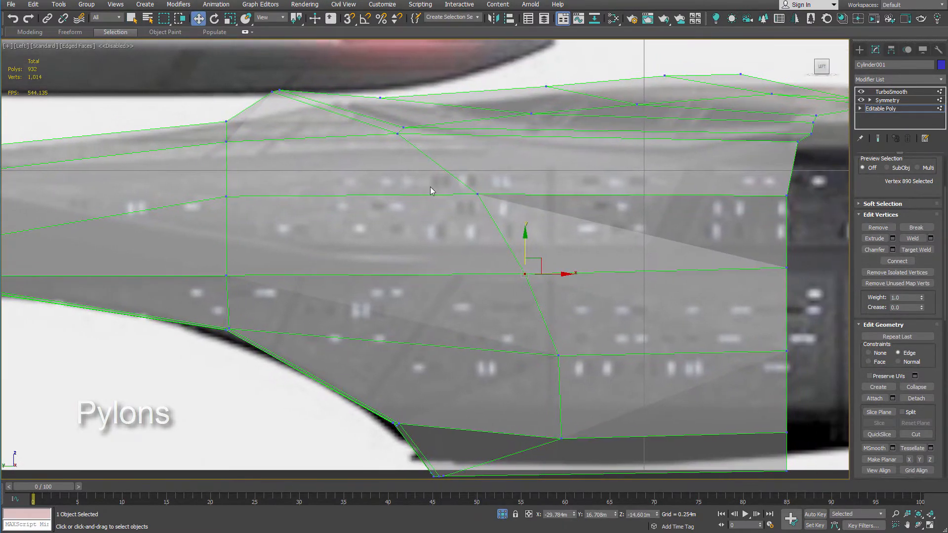
middle_click_drag(431, 190, 510, 205)
left_click(497, 179)
left_click_drag(496, 155, 496, 164)
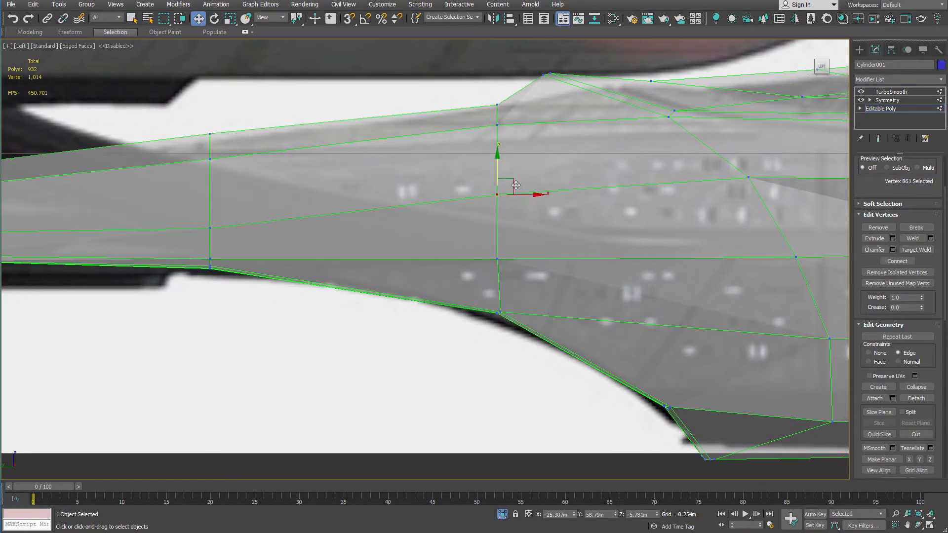
Inset the three adjoining polygons along the hull's aft side as a group to outline the pylon base.
key("q")
key("4")
left_click(524, 211)
left_click(459, 226, "ctrl")
left_click(94, 242, "ctrl")
middle_click_drag(144, 209, 590, 220)
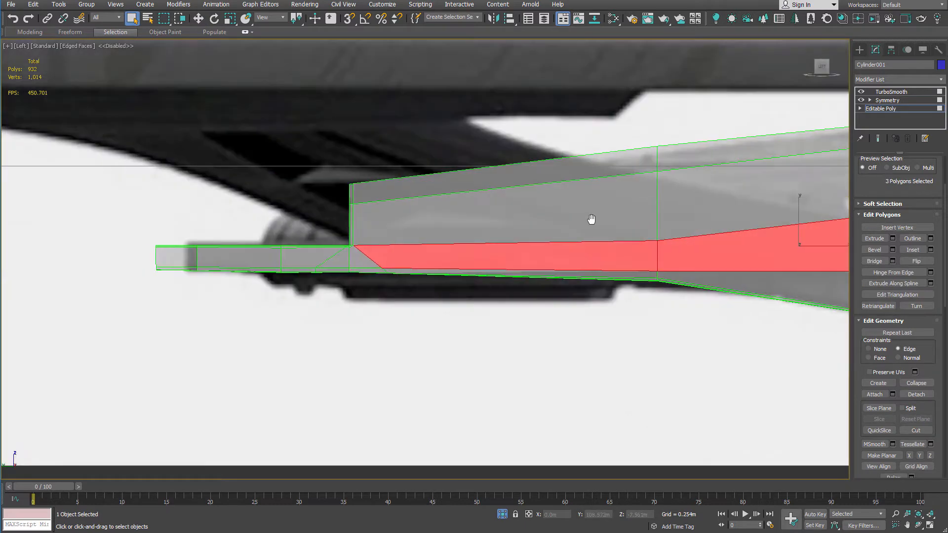
scroll(392, 268, "up", 3)
scroll(389, 268, "down", 1)
scroll(385, 249, "up", 2)
key("F2")
scroll(617, 239, "down", 4)
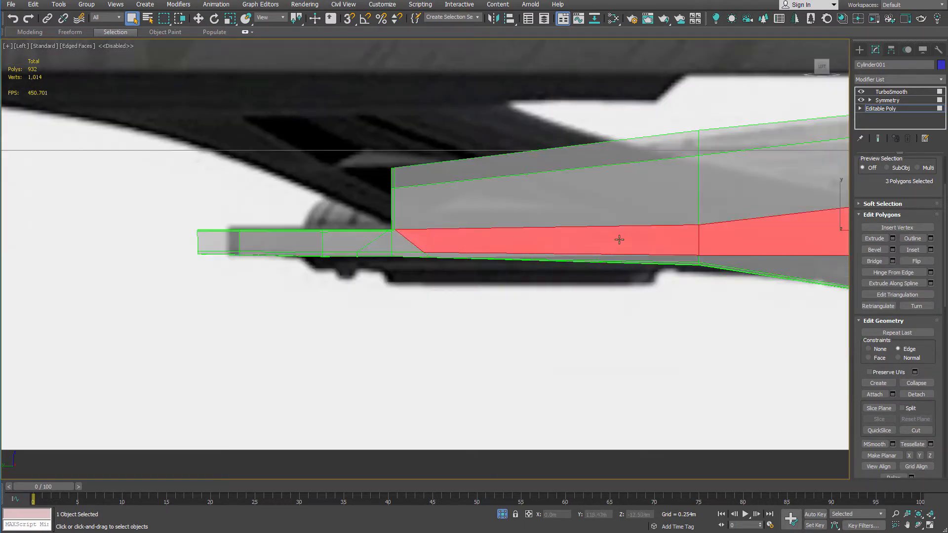
scroll(478, 215, "up", 3)
right_click(475, 212)
left_click(392, 261)
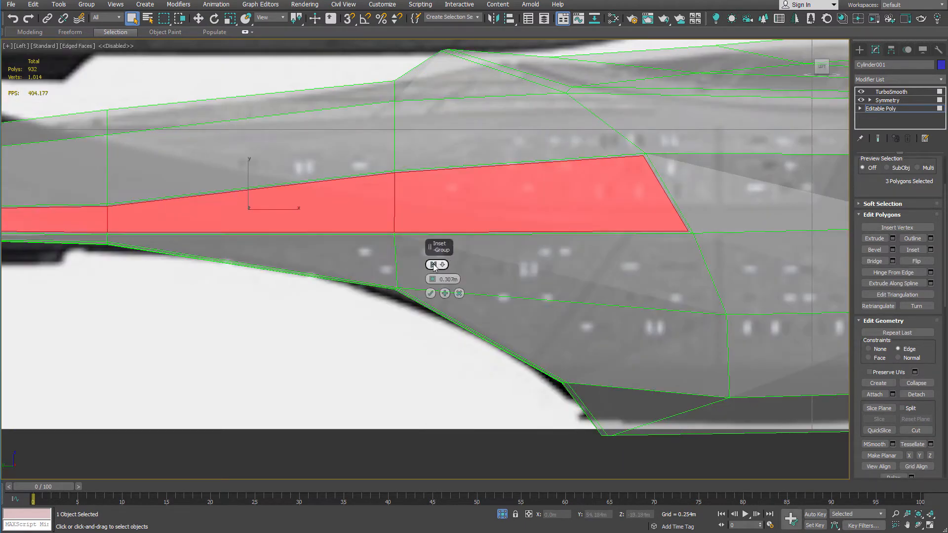
mouse_move(433, 280)
left_mouse_down()
mouse_move(432, 265)
mouse_move(432, 274)
left_mouse_up()
left_click(431, 293)
Lower the upper vertices of the inset strip and align their heights, narrowing it into a thin pylon root.
middle_click_drag(523, 219, 538, 226)
scroll(539, 230, "up", 2)
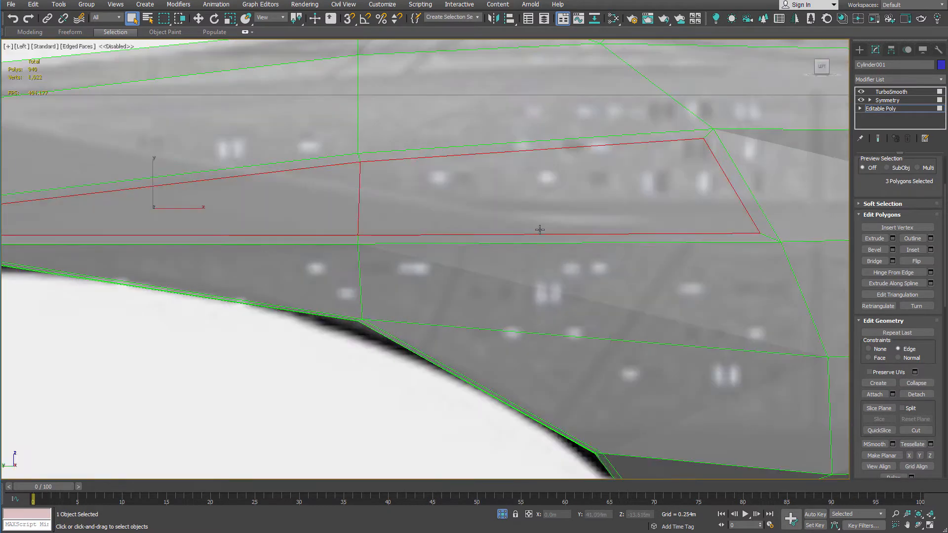
key("1")
key("w")
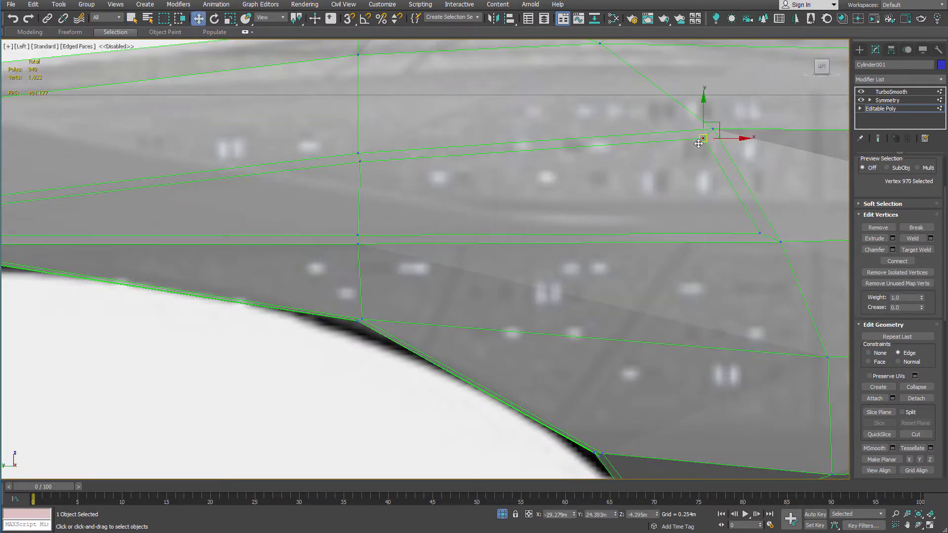
left_click(359, 162)
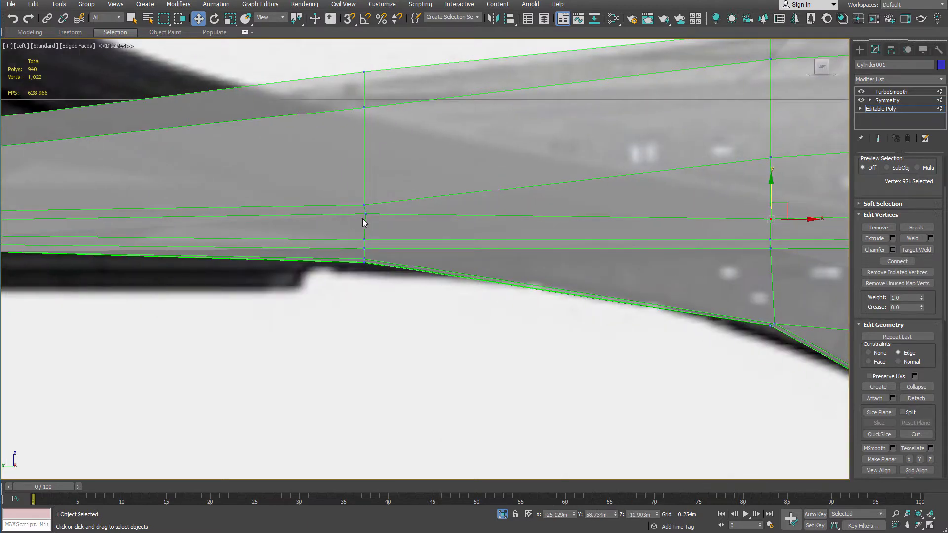
left_click(363, 215)
key("s")
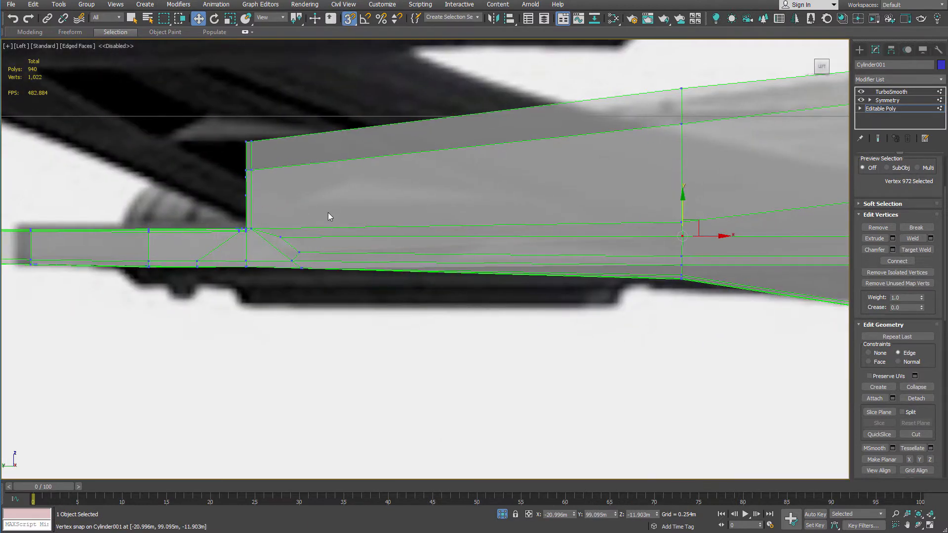
Move the hull vertex beside the inset's aft end further aft and adjust the strip's aft corner vertices.
scroll(304, 259, "up", 2)
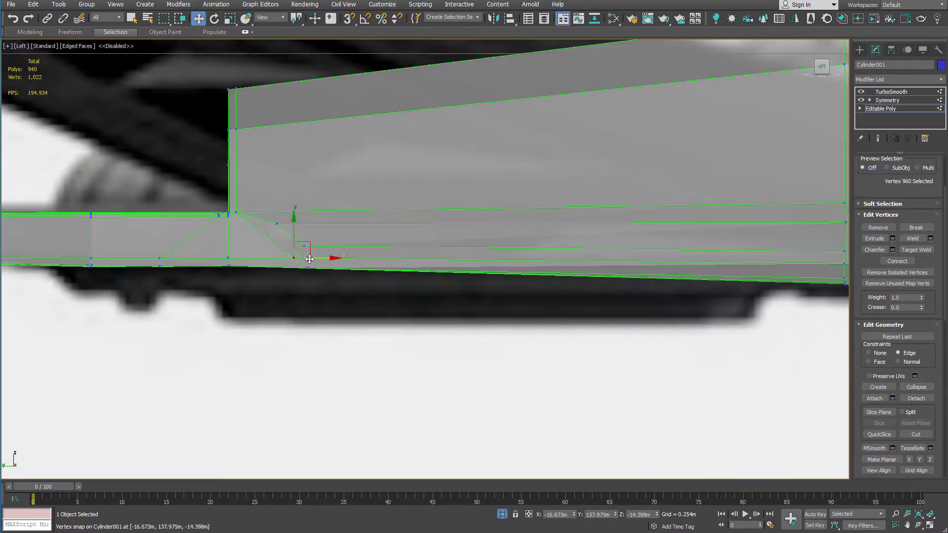
left_click_drag(265, 258, 252, 258)
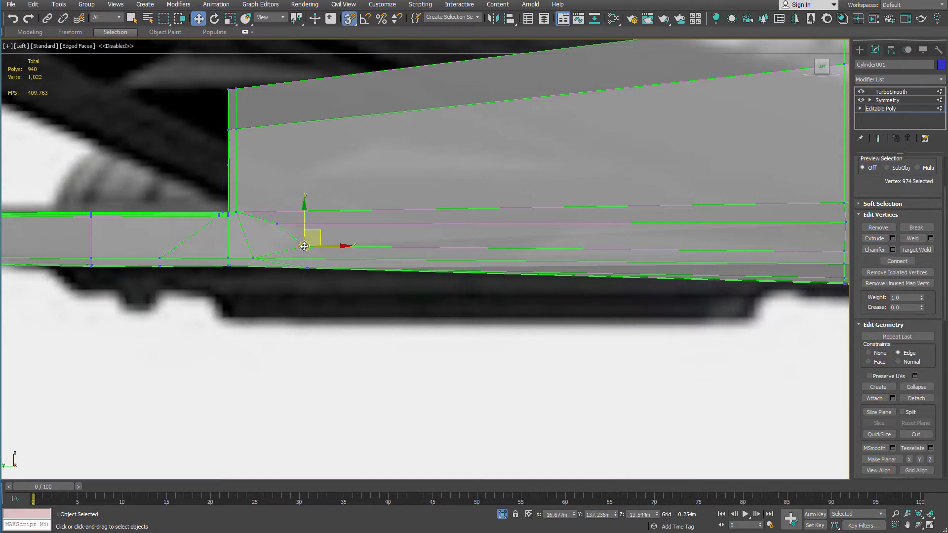
middle_click_drag(295, 243, 434, 198, "alt")
Extrude the three narrow inset polygons outward from the hull to form the pylon.
key("t")
scroll(403, 315, "down", 12)
scroll(703, 242, "up", 5)
key("4")
key("l")
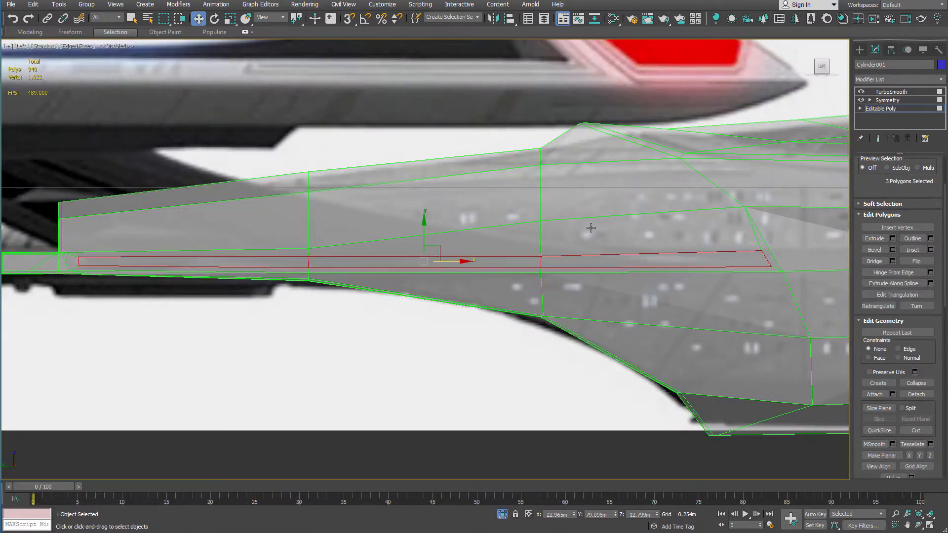
middle_click_drag(591, 227, 475, 232, "alt")
right_click(475, 232)
left_click(474, 264)
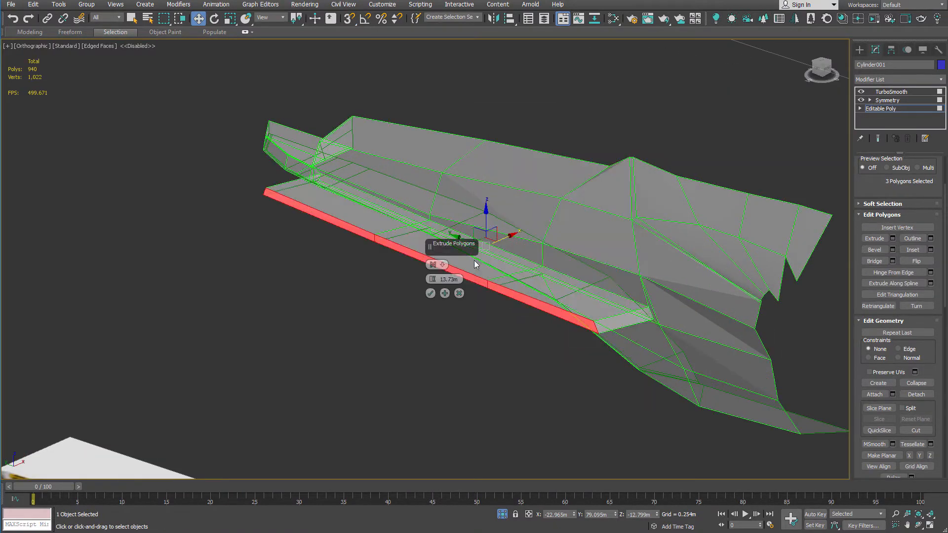
left_click_drag(432, 281, 425, 204)
left_click(431, 294)
middle_click_drag(321, 259, 479, 243, "alt")
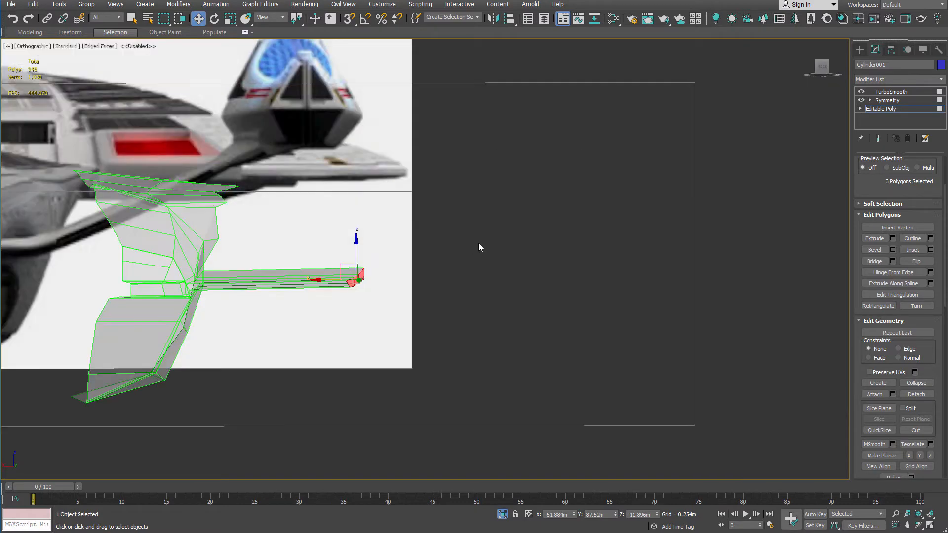
Add an edge loop near the pylon's root and move its end faces up and outward to the nacelle in the rear reference.
left_click(822, 72)
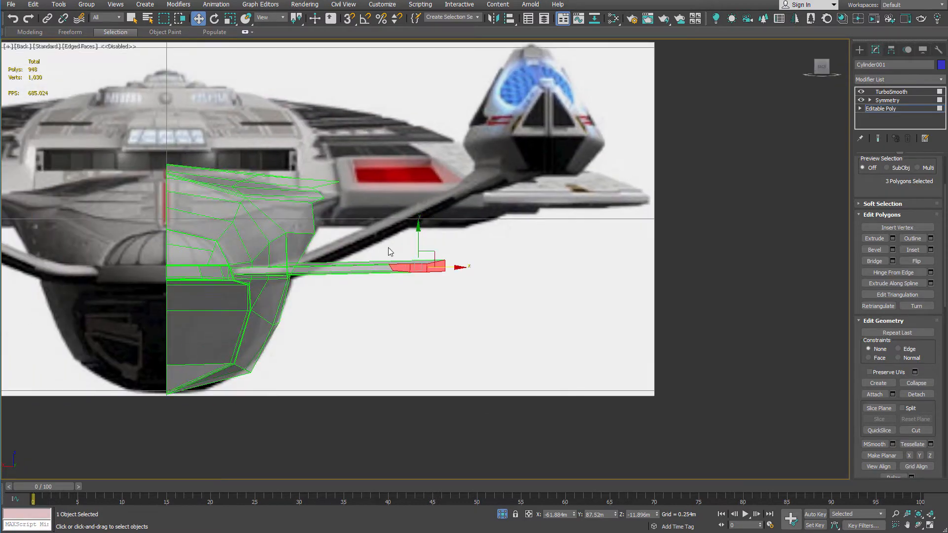
middle_click_drag(388, 247, 348, 264, "alt")
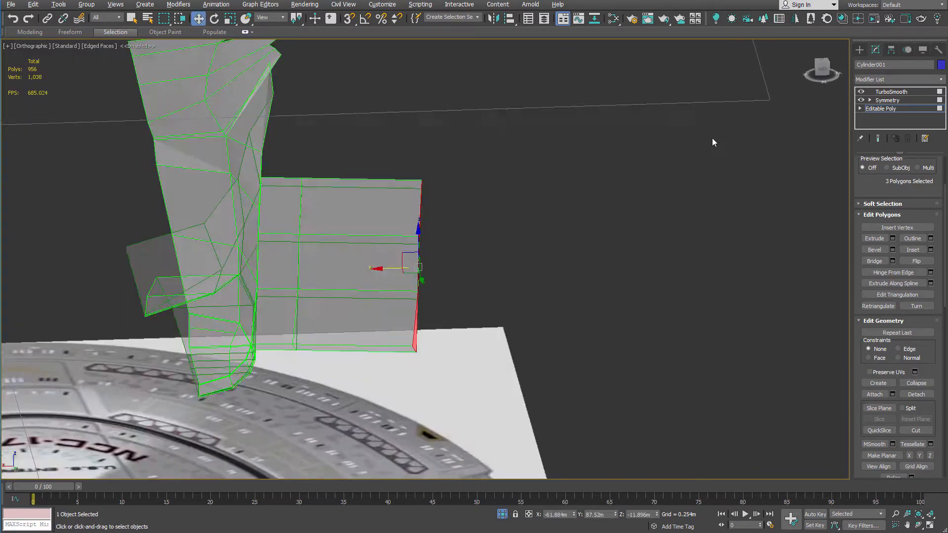
left_click(822, 69)
left_click_drag(373, 240, 456, 144)
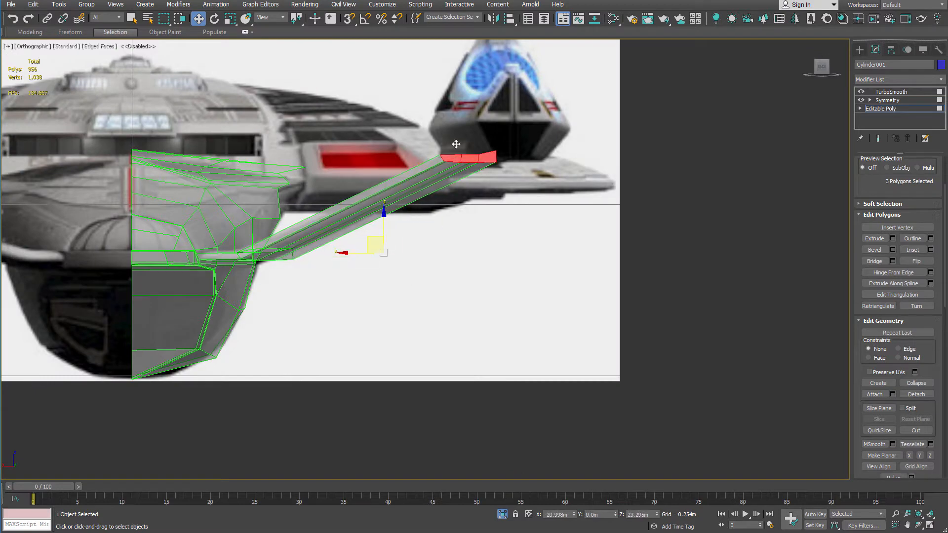
In the top view, slide the inner, forward vertex pairs of the pylon's root loop aft to narrow the pylon near the hull.
middle_click_drag(456, 144, 470, 227, "alt")
key("t")
scroll(450, 243, "down", 3)
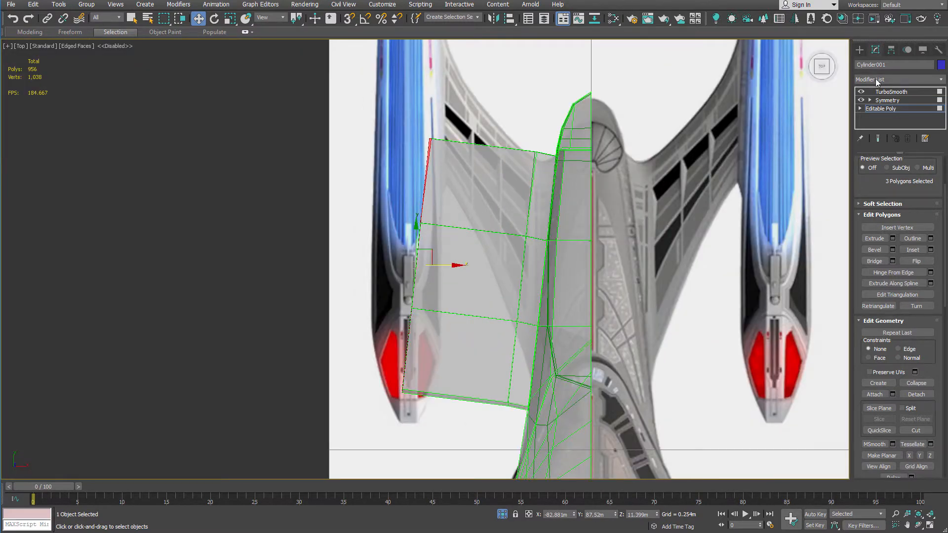
key("1")
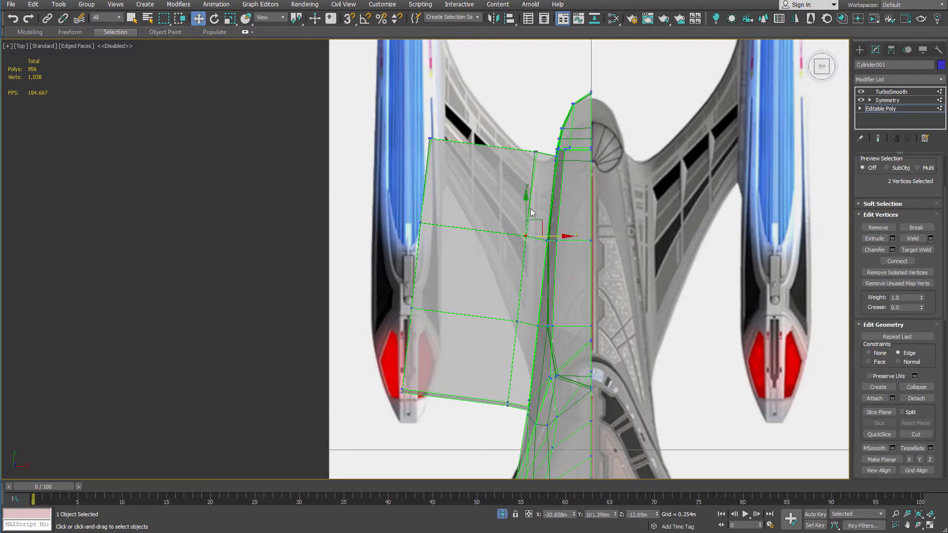
left_click_drag(537, 225, 542, 186)
left_click_drag(503, 315, 529, 333)
left_click_drag(532, 306, 535, 233)
left_click_drag(497, 390, 518, 324)
Insert an edge loop midway along the pylon and move its trailing-edge vertices aft onto the reference outline.
middle_click_drag(434, 171, 421, 285)
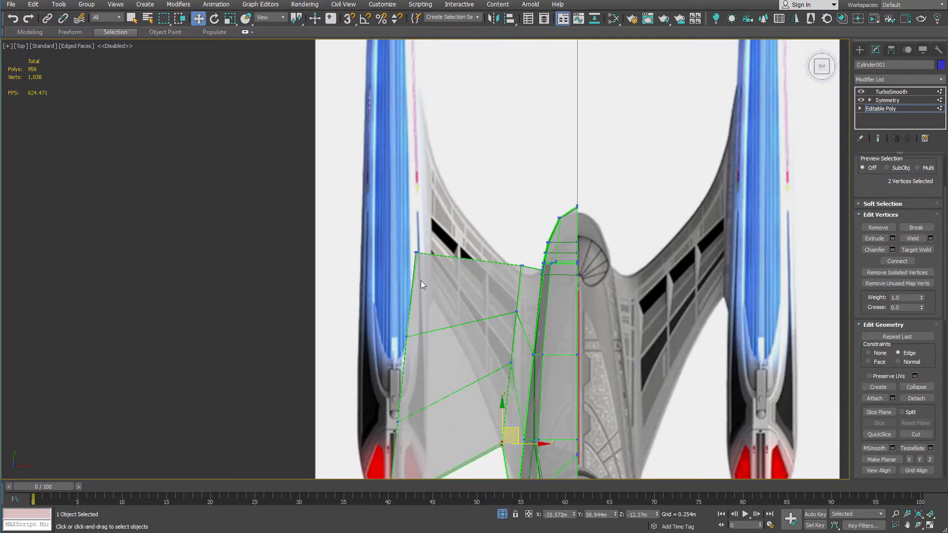
scroll(474, 271, "down", 2)
left_click(466, 270)
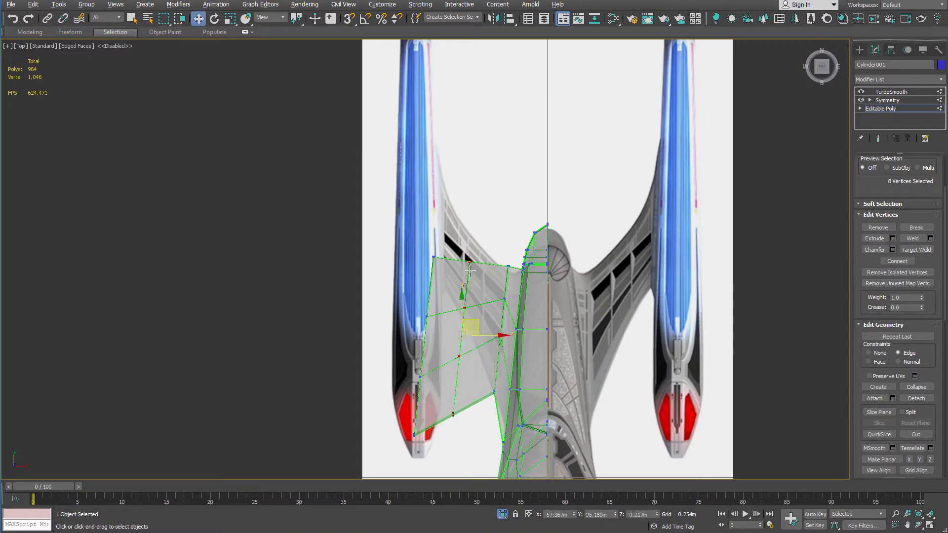
left_click_drag(454, 239, 481, 217)
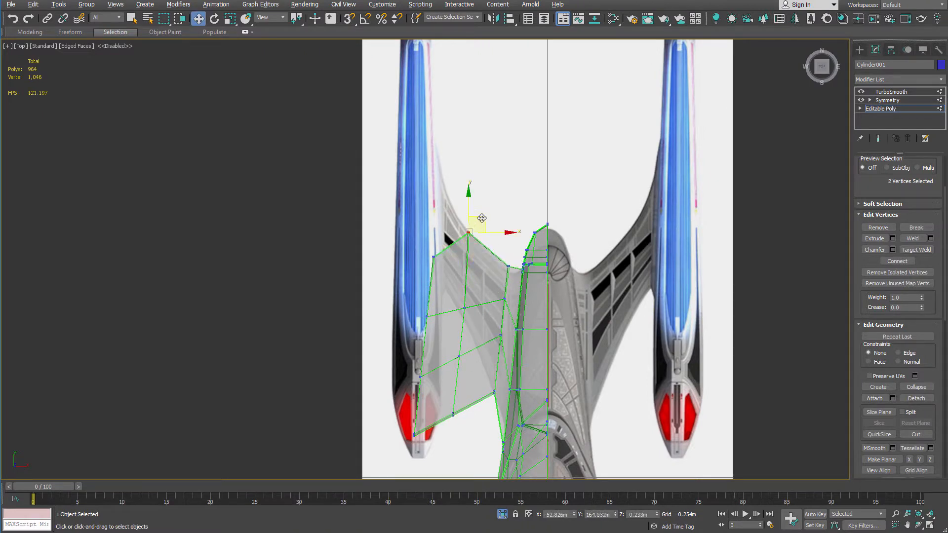
Slide the remaining vertex pairs of the pylon's mid-span loop aft to match the curved pylon in the top reference.
left_click_drag(448, 292, 478, 369)
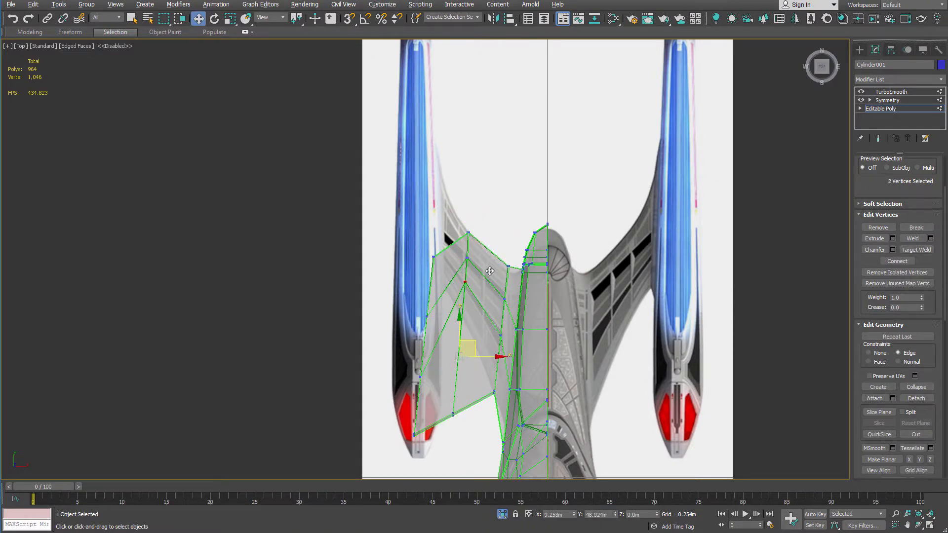
left_click_drag(489, 271, 490, 271)
left_click_drag(446, 439, 475, 300)
Move the vertex pairs at the pylon's outer end aft without edge constraint to match the nacelle joint in the top reference.
key("shift+x")
left_click_drag(423, 245, 441, 121)
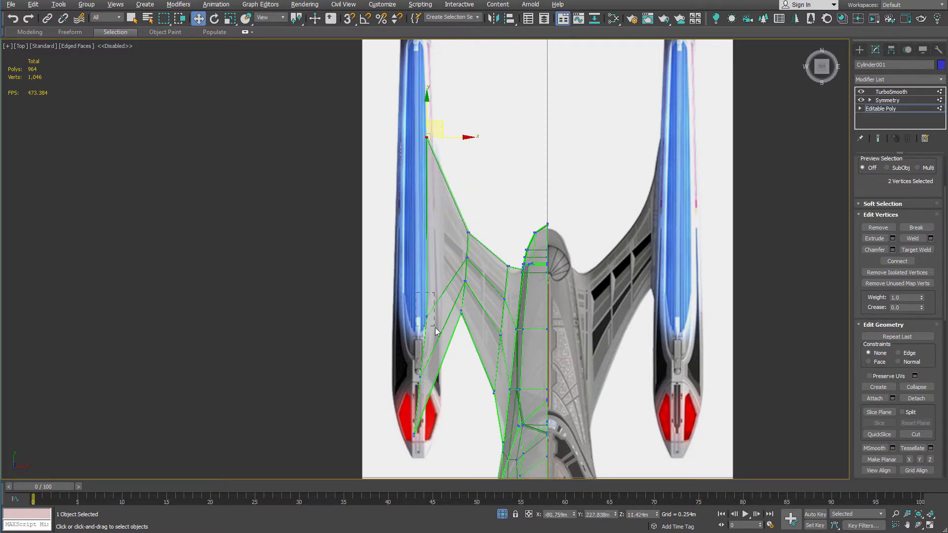
key("shift+x")
left_click_drag(435, 328, 442, 183)
left_click_drag(403, 334, 444, 223)
key("shift+x")
left_click_drag(397, 420, 441, 257)
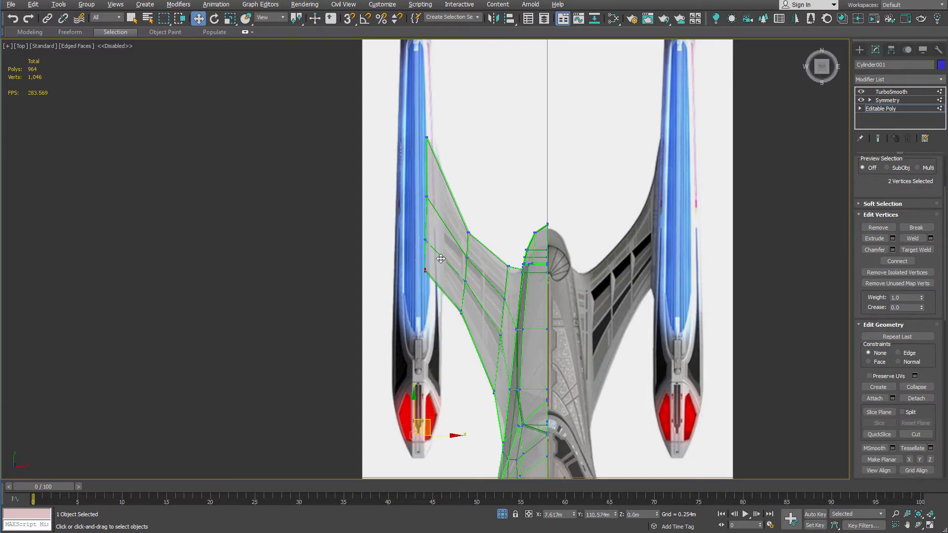
In the rear view, lower an inner vertex pair of the pylon's mid-span loop to adjust its bend.
scroll(441, 259, "down", 4)
middle_click_drag(440, 258, 562, 254, "alt")
left_click(823, 69)
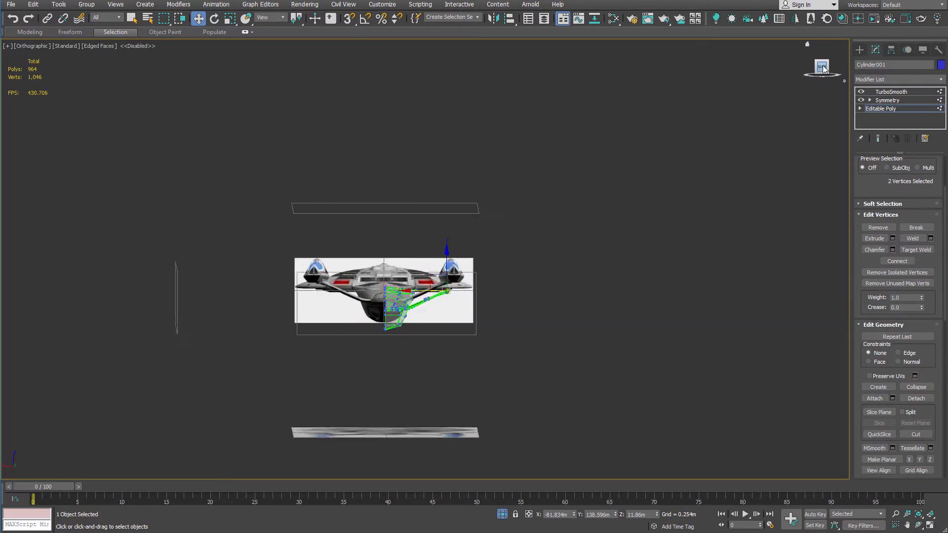
scroll(444, 276, "up", 10)
scroll(538, 204, "down", 2)
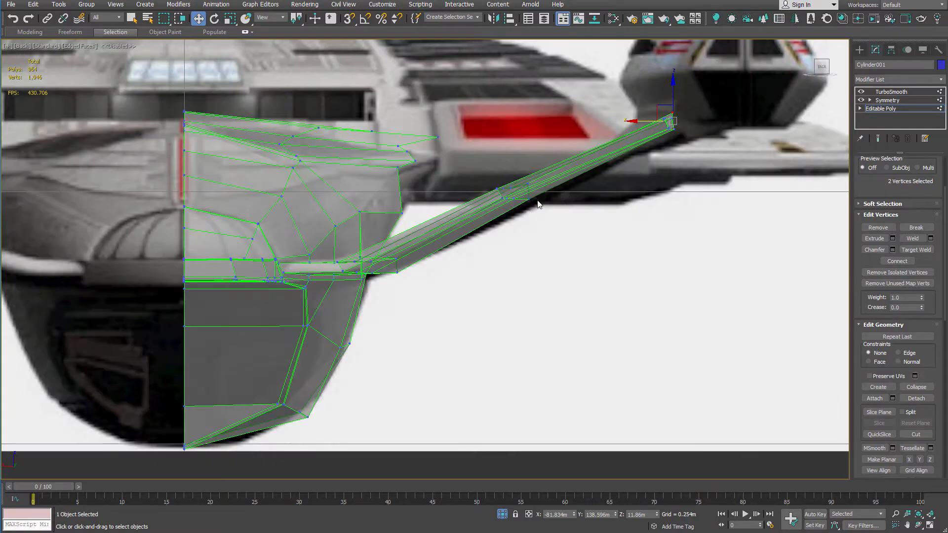
scroll(705, 116, "up", 6)
scroll(419, 104, "down", 3)
middle_click_drag(77, 169, 498, 144)
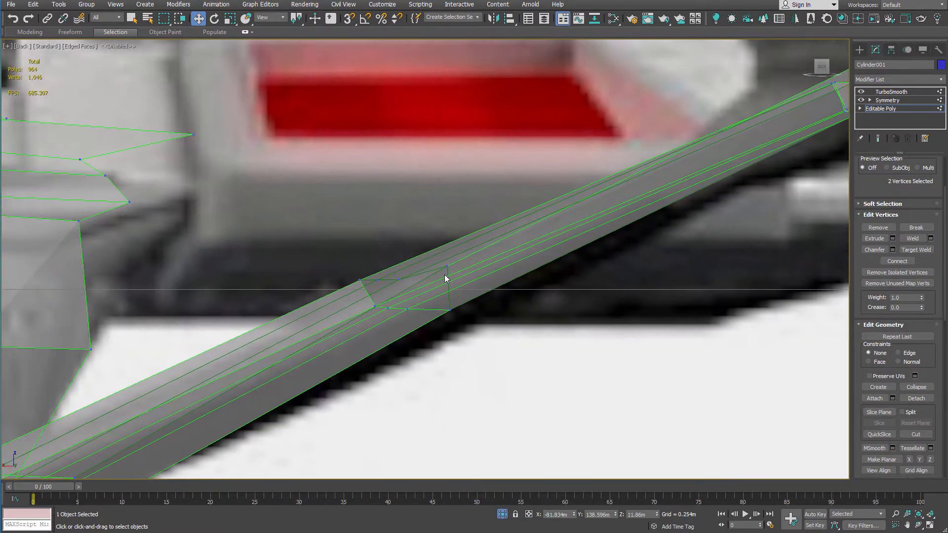
left_click_drag(380, 312, 380, 313)
key("ctrl+z")
left_click_drag(370, 258, 370, 302)
middle_click_drag(403, 302, 413, 328, "alt")
left_click_drag(350, 226, 395, 275)
middle_click_drag(429, 296, 582, 197, "alt")
left_click(821, 68)
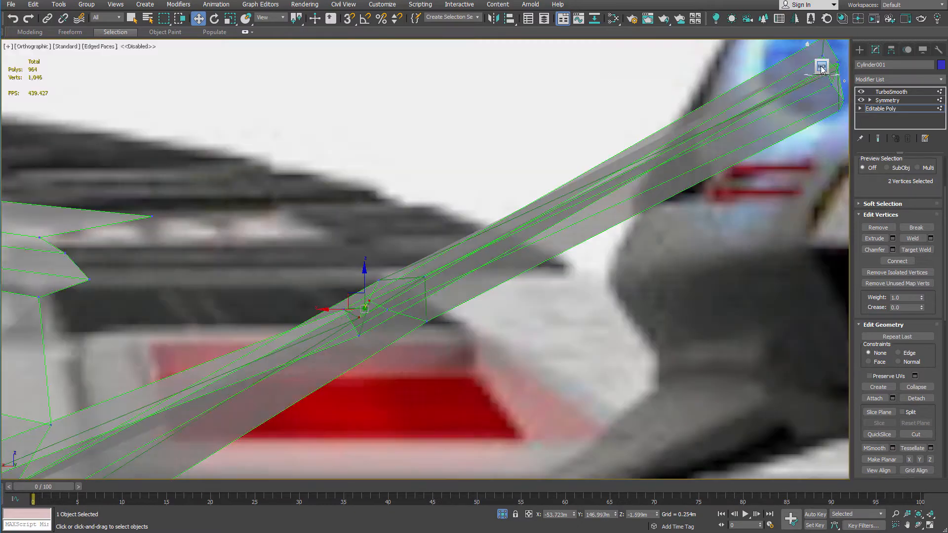
left_click_drag(362, 290, 366, 315)
Reselect the inner mid-span vertex pair from an angled view and raise it along the pylon's slope in the rear view.
middle_click_drag(365, 315, 335, 306, "alt")
key("ctrl+z")
left_click(365, 329)
left_click_drag(335, 307, 383, 349)
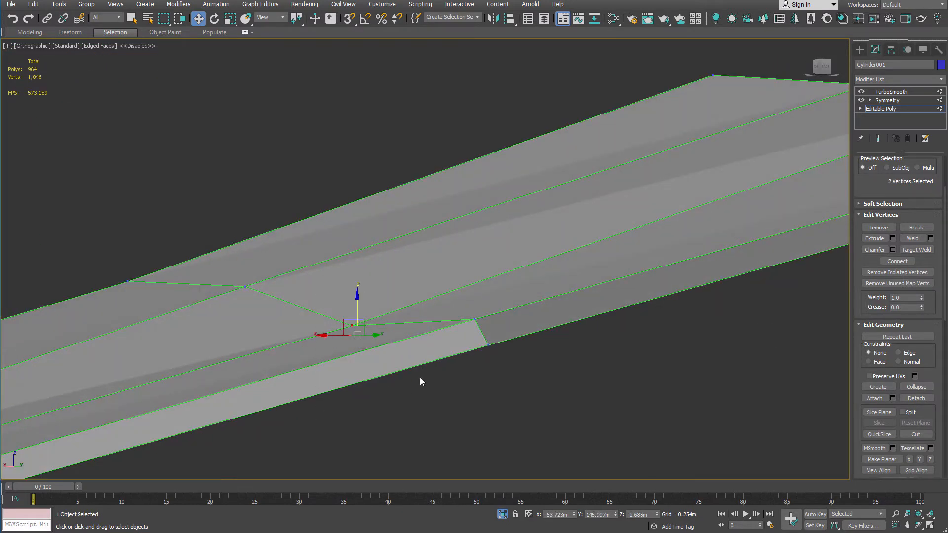
middle_click_drag(420, 377, 428, 364, "alt")
left_click(824, 69)
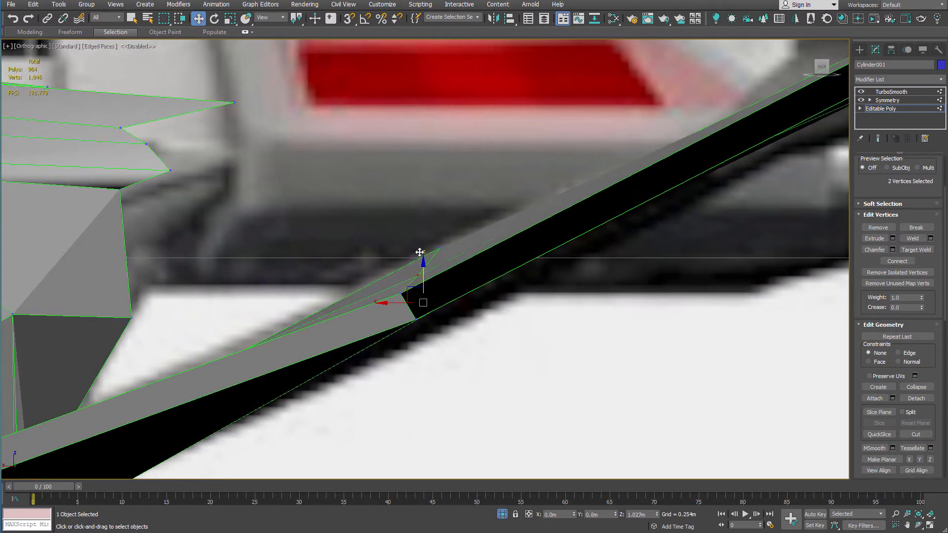
left_click_drag(419, 253, 421, 242)
Select the neighbouring upper and lower mid-span vertices in wireframe and lower the pair slightly in the rear view.
left_click(450, 260)
scroll(450, 261, "up", 4)
key("F3")
left_click(429, 235)
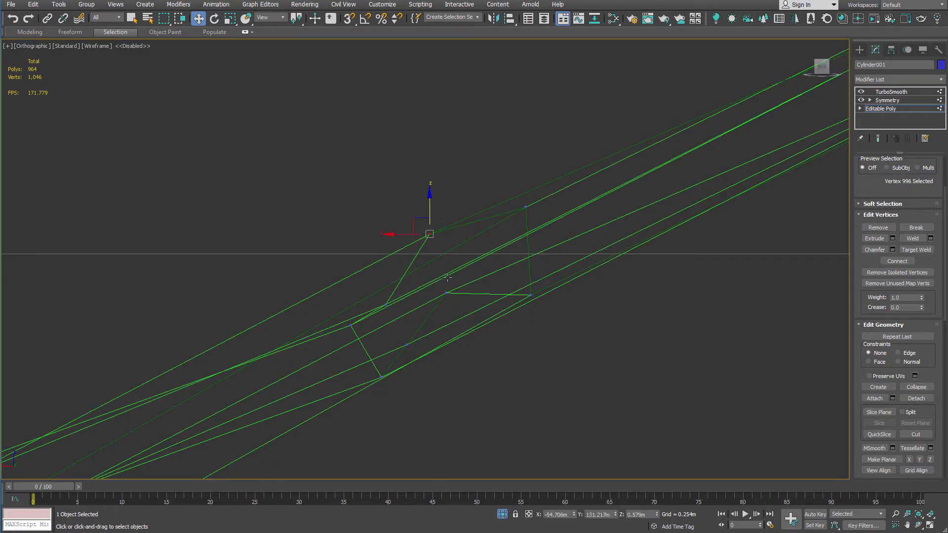
left_click(446, 292, "ctrl")
mouse_move(450, 296)
middle_mouse_down("alt")
mouse_move(518, 362)
mouse_move(494, 342)
mouse_move(487, 287)
mouse_move(500, 291)
middle_mouse_up("alt")
key("F3")
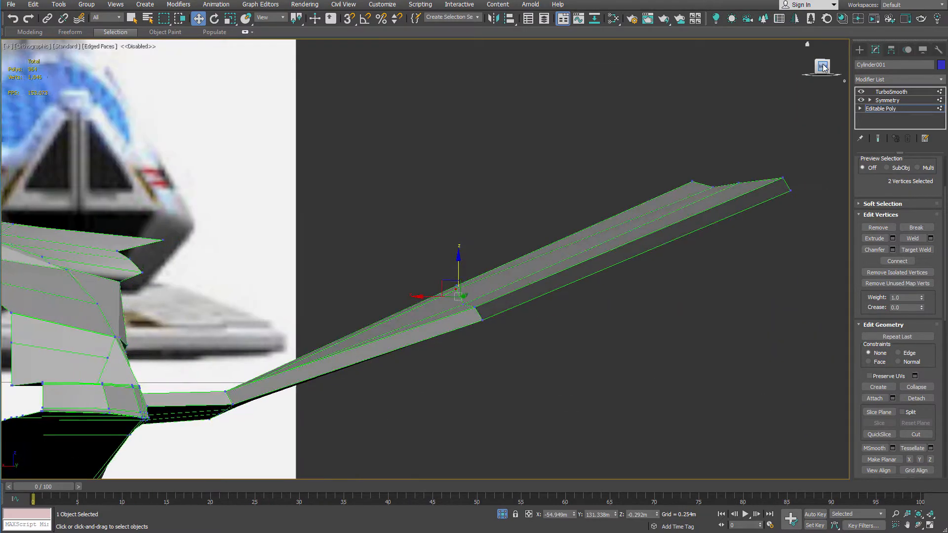
left_click(822, 67)
left_click_drag(446, 261, 448, 276)
Select another vertex pair of the pylon's mid-span loop and lower it about 0.18 m in the rear view.
middle_click_drag(471, 237, 489, 275, "alt")
left_click_drag(487, 247, 446, 203)
middle_click_drag(548, 277, 582, 210, "alt")
left_click(820, 65)
left_click_drag(480, 194, 487, 196)
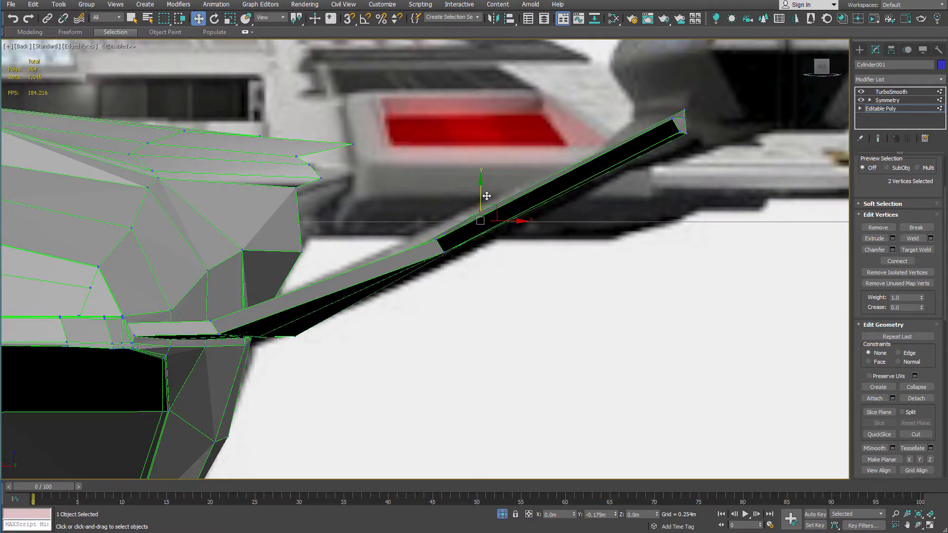
Delete the three end-cap polygons at the pylon's outer tip.
middle_click_drag(483, 199, 415, 286, "alt")
key("1")
middle_click_drag(593, 208, 313, 232, "alt")
scroll(541, 195, "down", 2)
key("4")
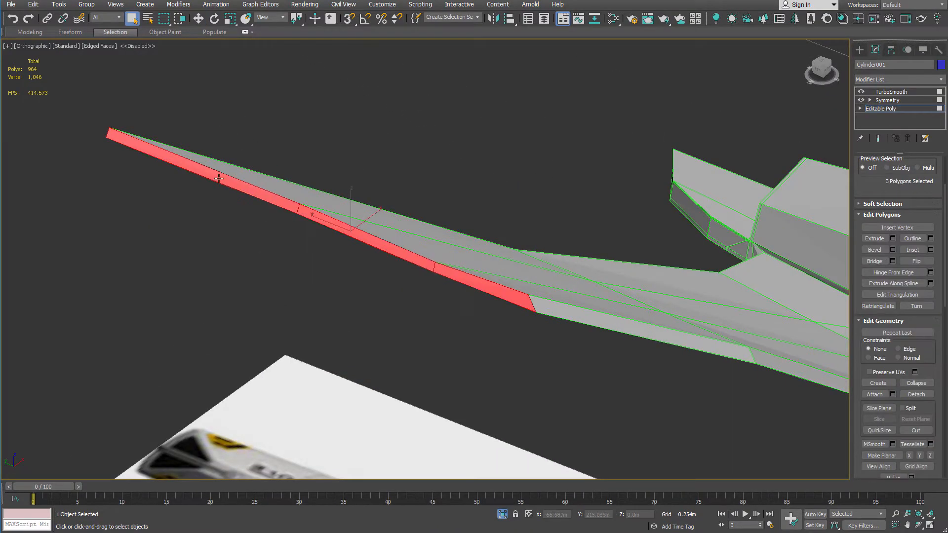
key("q")
key("4")
Examine the TurboSmoothed hull and pylons in see-through mode against the top reference and around the pylon root.
left_click(917, 93)
scroll(593, 91, "down", 5)
key("F4")
middle_click_drag(593, 94, 538, 256, "alt")
key("t")
scroll(444, 181, "up", 5)
key("alt+x")
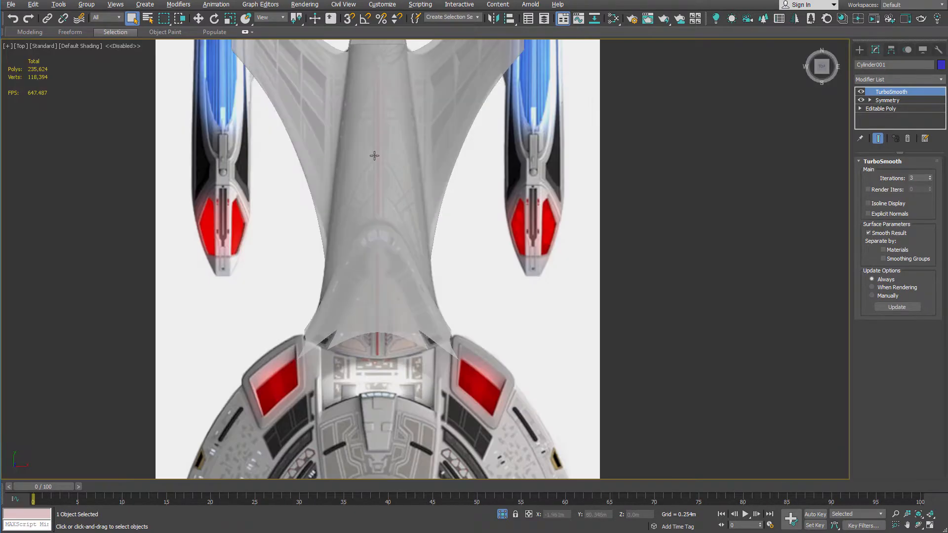
middle_click_drag(374, 156, 586, 201, "alt")
scroll(585, 201, "up", 5)
key("alt+x")
scroll(568, 207, "up", 4)
key("F4")
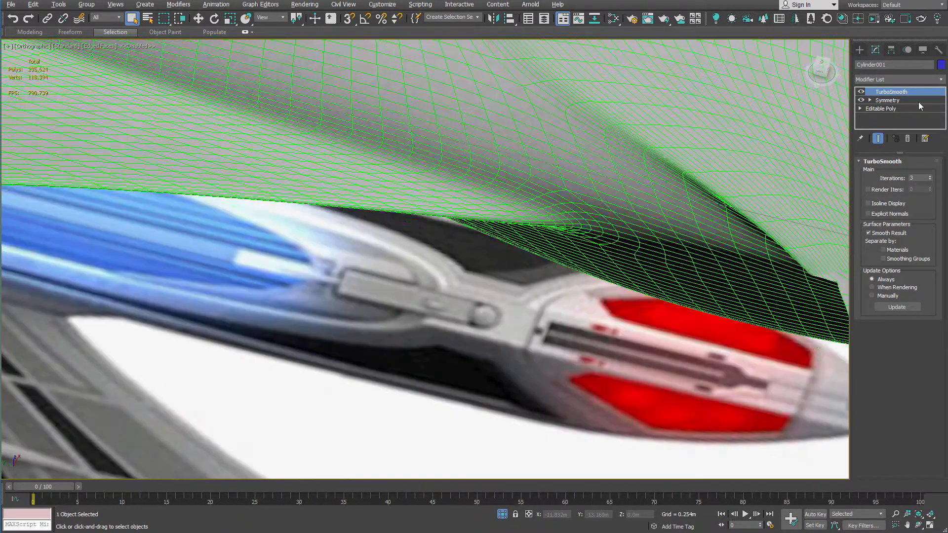
With the smoothed result shown, slide the vertex pair where the pylon's forward edge meets the hull aft along its edge.
left_click(917, 108)
scroll(591, 237, "up", 2)
key("1")
key("t")
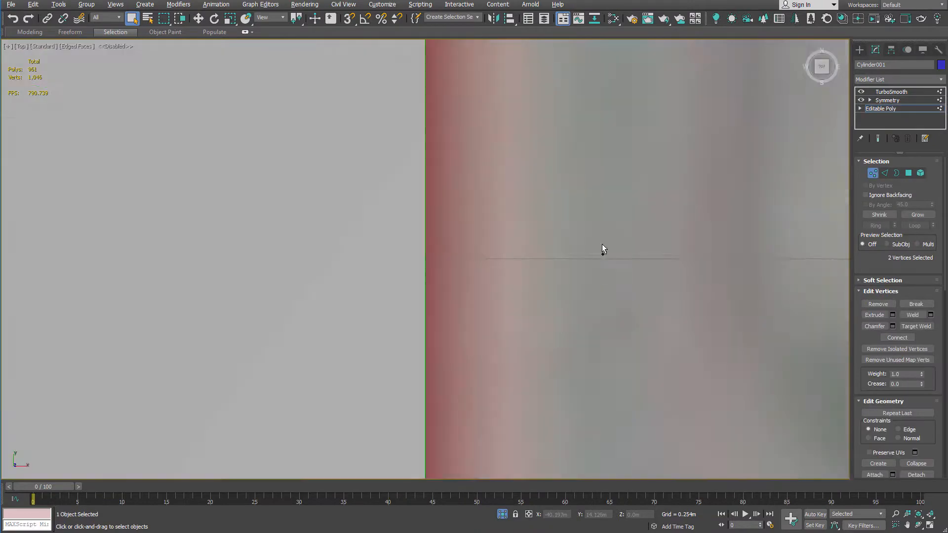
scroll(566, 220, "down", 3)
left_click(877, 138)
middle_click_drag(548, 184, 515, 321)
key("w")
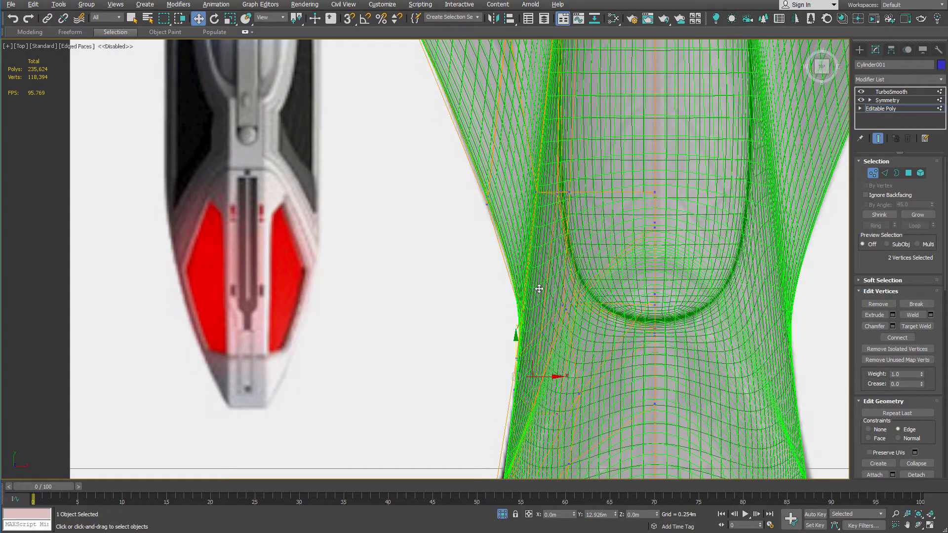
scroll(494, 336, "down", 5)
key("alt+x")
key("1")
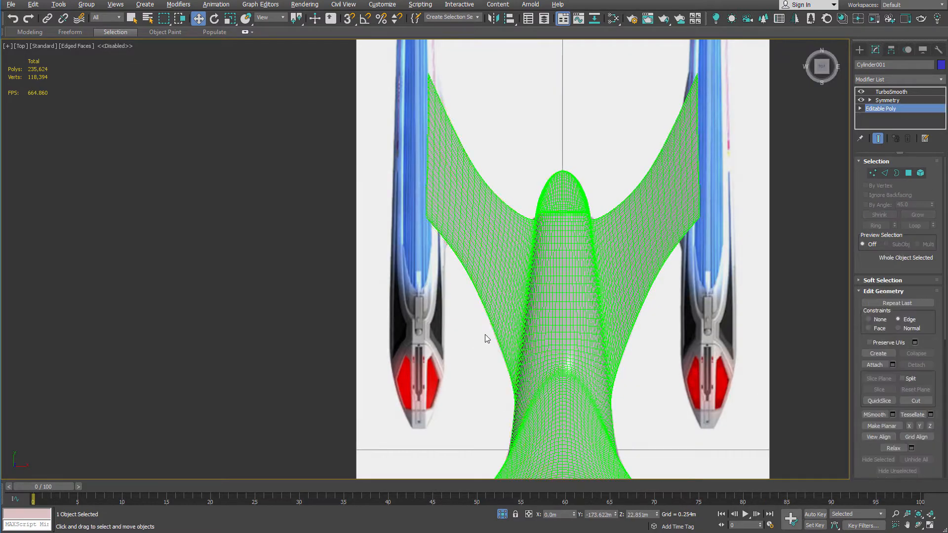
Examine the shaded ship from perspective and top views to judge how the pylons flow out of the hull.
key("F4")
scroll(610, 251, "down", 2)
key("p")
middle_click_drag(610, 252, 647, 342, "alt")
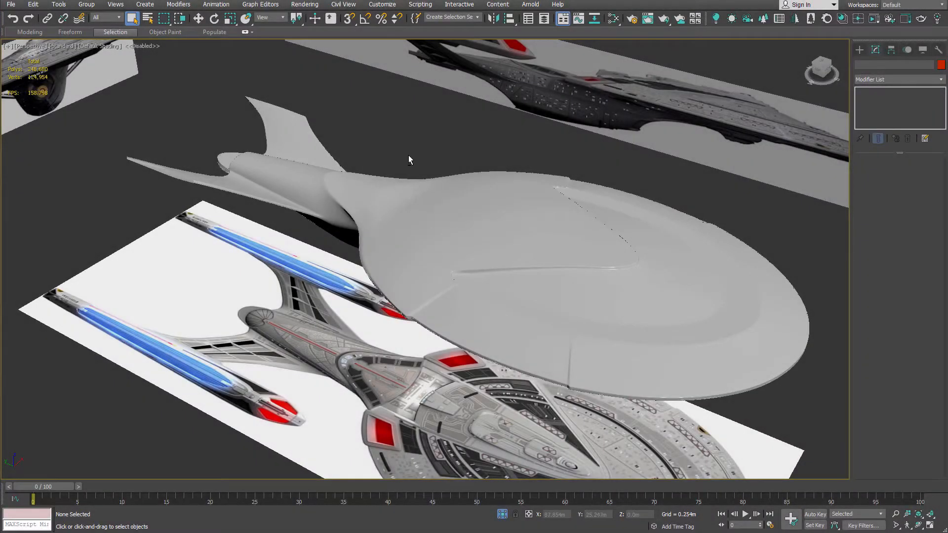
middle_click_drag(408, 159, 500, 286, "alt")
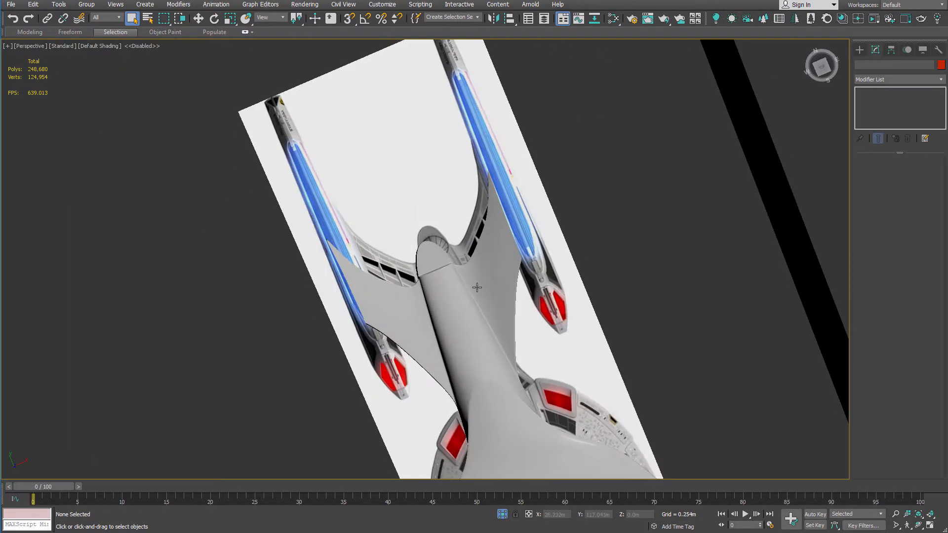
key("t")
key("z")
scroll(393, 182, "up", 5)
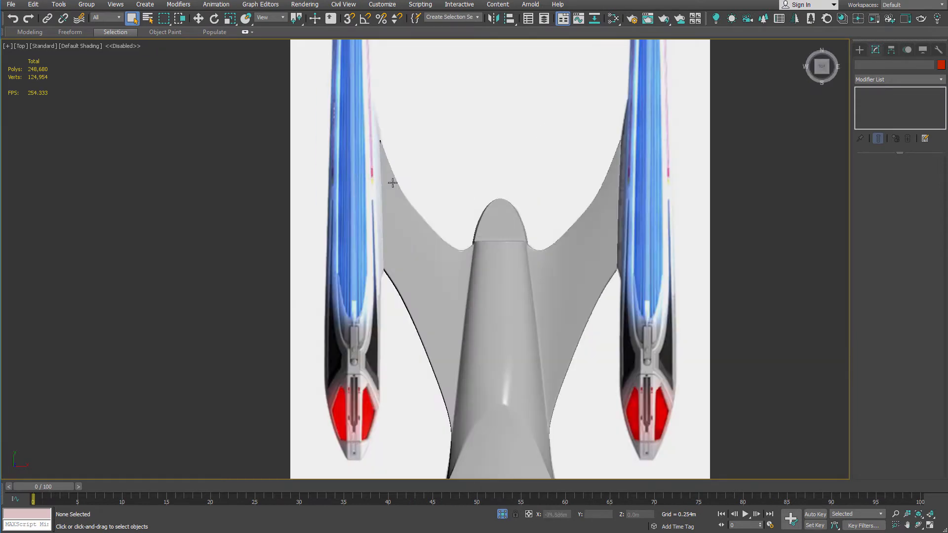
Move the four vertices at the pylon's aft outer tip forward about 0.86 m in the see-through top view.
left_click(501, 290)
key("alt+x")
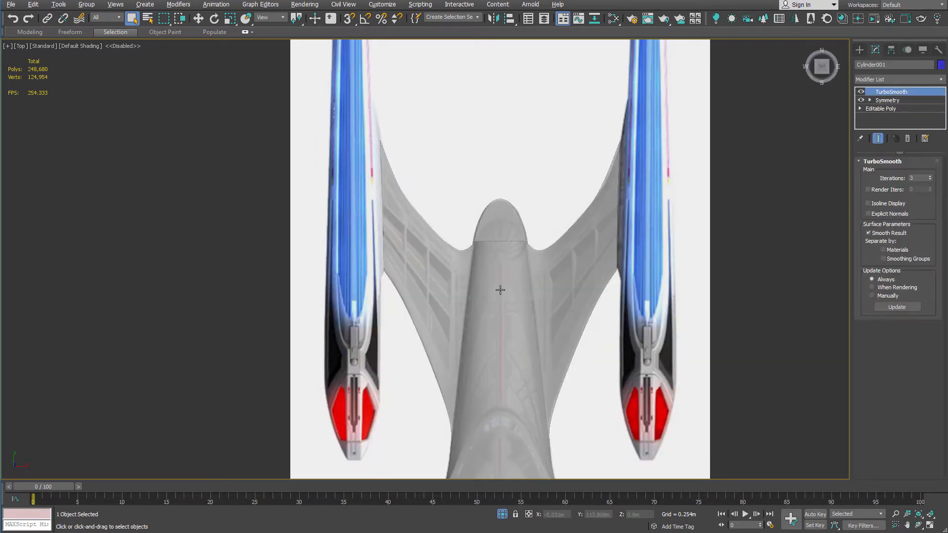
scroll(445, 240, "up", 4)
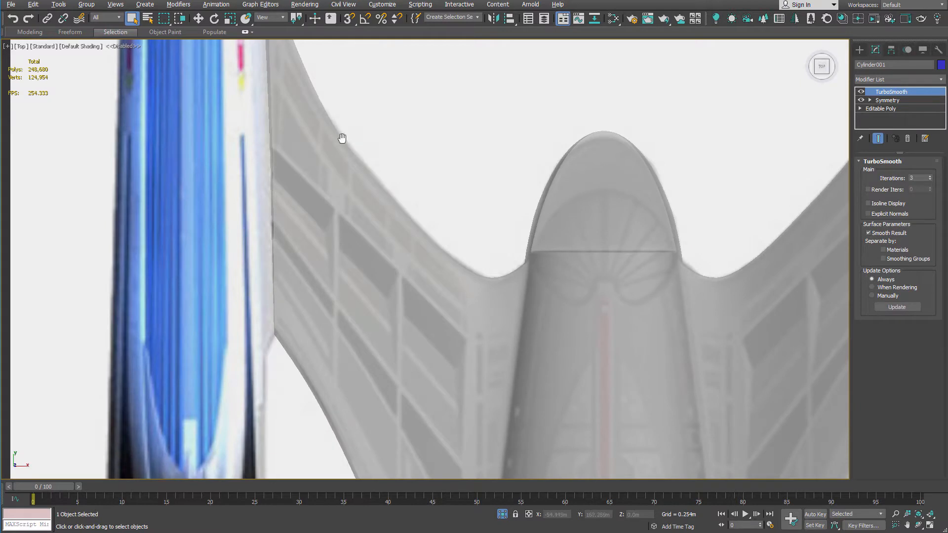
middle_click_drag(342, 138, 362, 279)
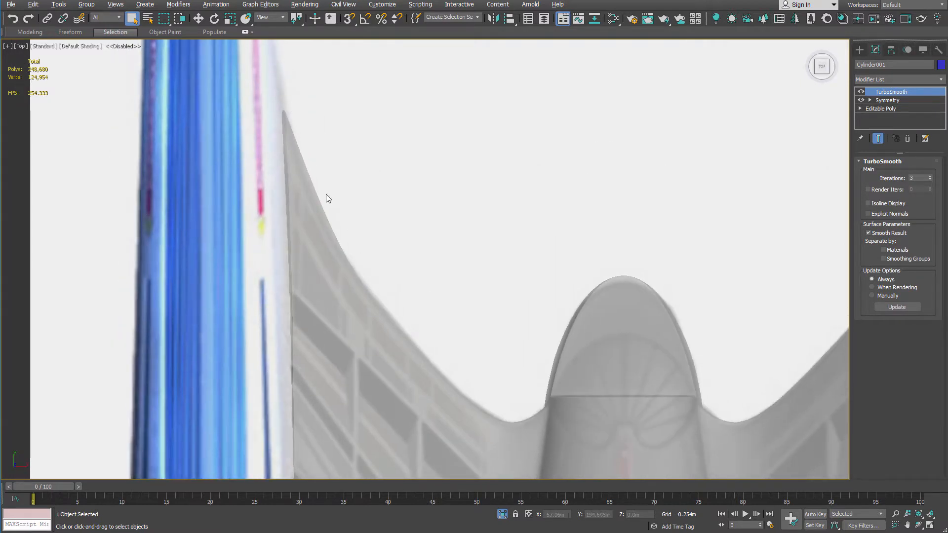
left_click(879, 109)
key("1")
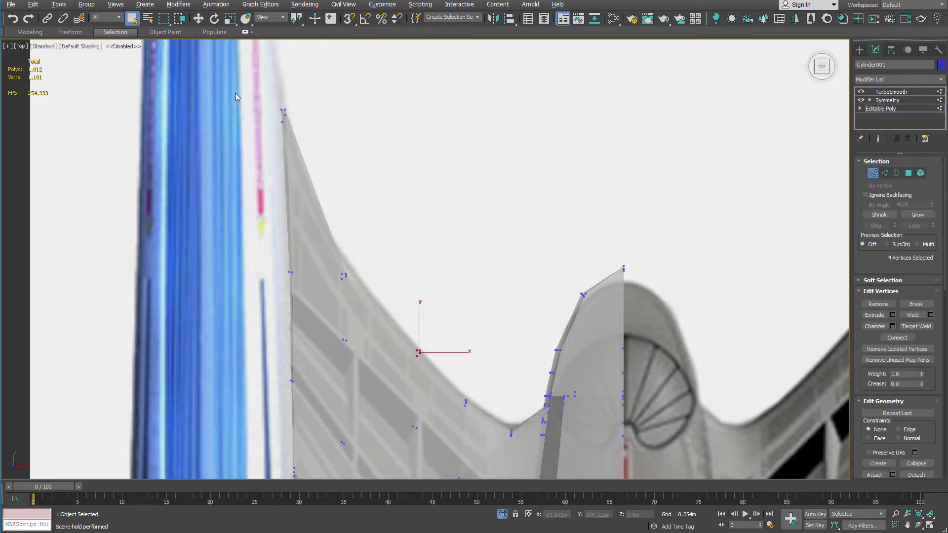
left_click_drag(312, 154, 299, 143)
key("w")
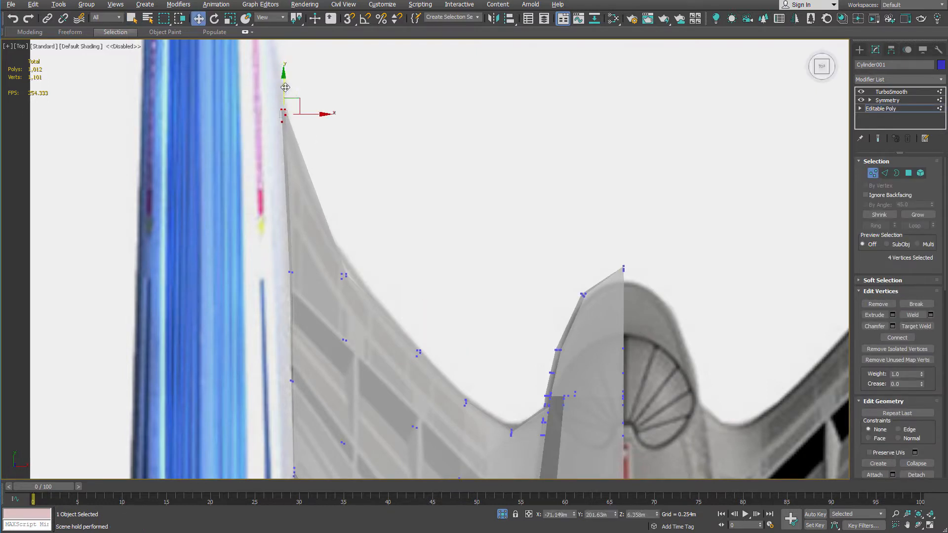
left_click_drag(285, 87, 283, 92)
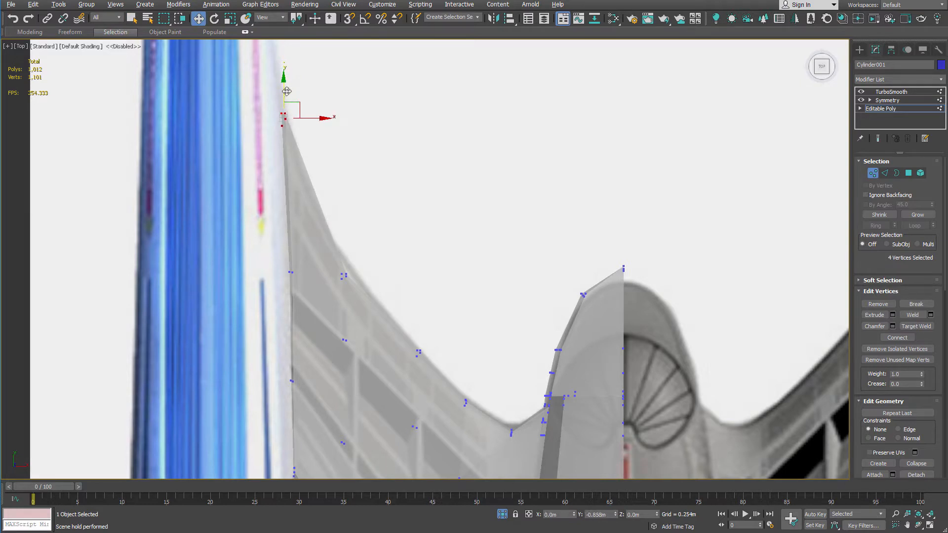
left_click(877, 138)
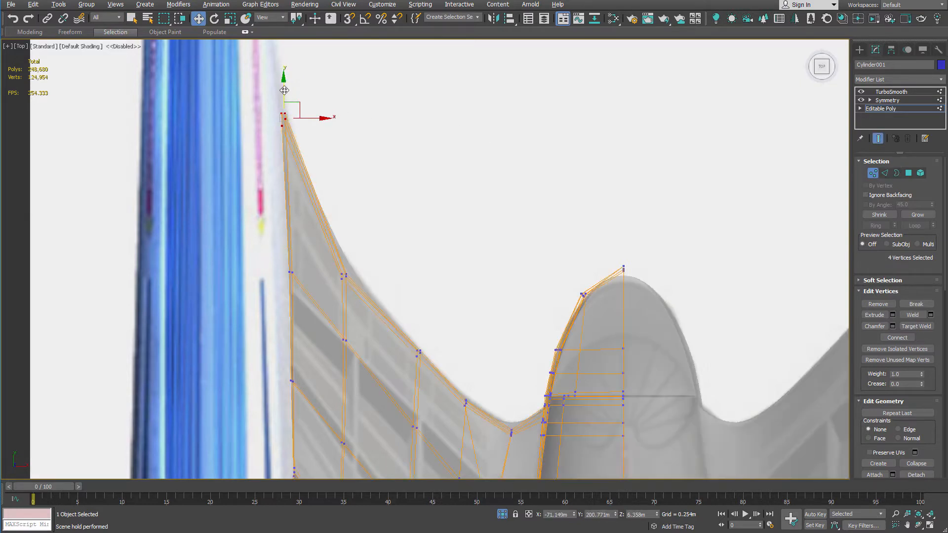
key("1")
scroll(440, 154, "down", 5)
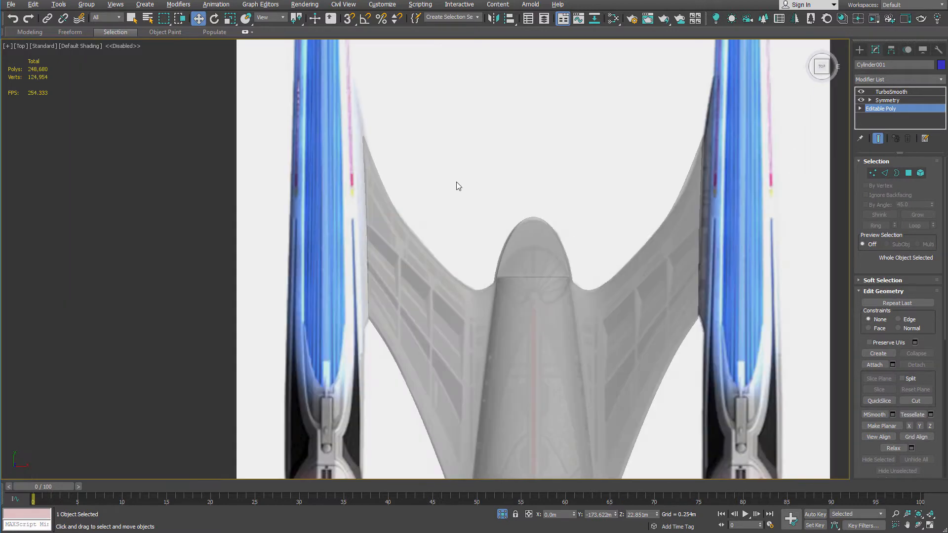
Inspect the smoothed pylon root and hull surface from the side and below, including its wireframe edges.
middle_click_drag(472, 236, 488, 203, "alt")
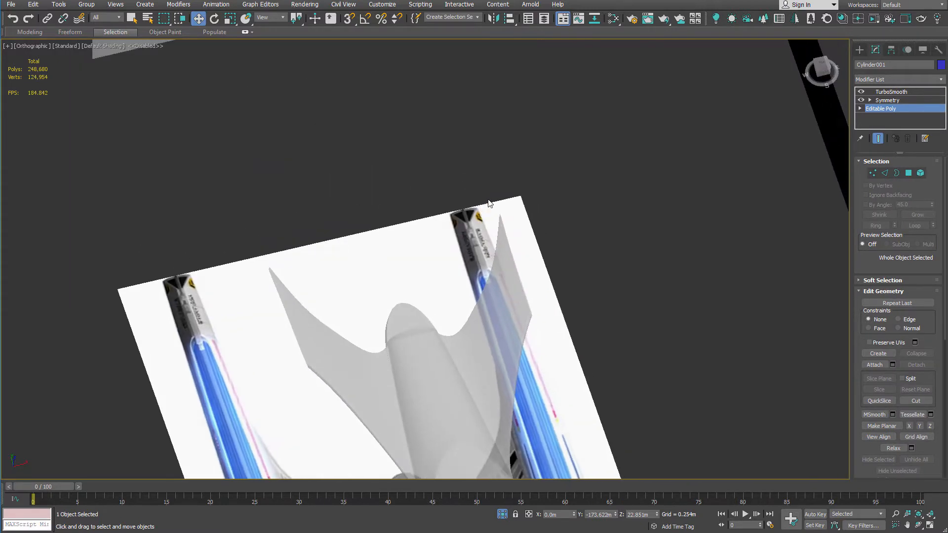
key("q")
left_click(394, 339)
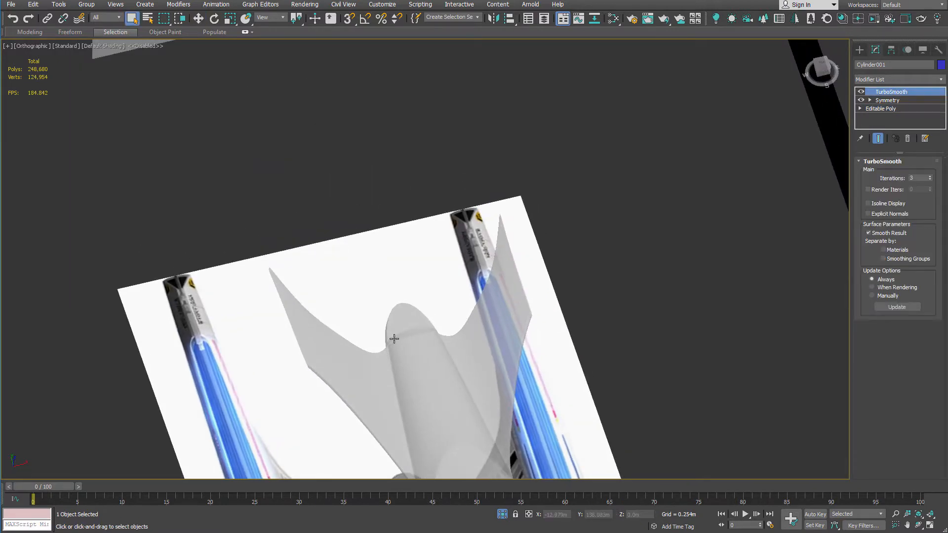
middle_click_drag(394, 339, 521, 246, "alt")
scroll(487, 281, "up", 5)
scroll(453, 313, "up", 3)
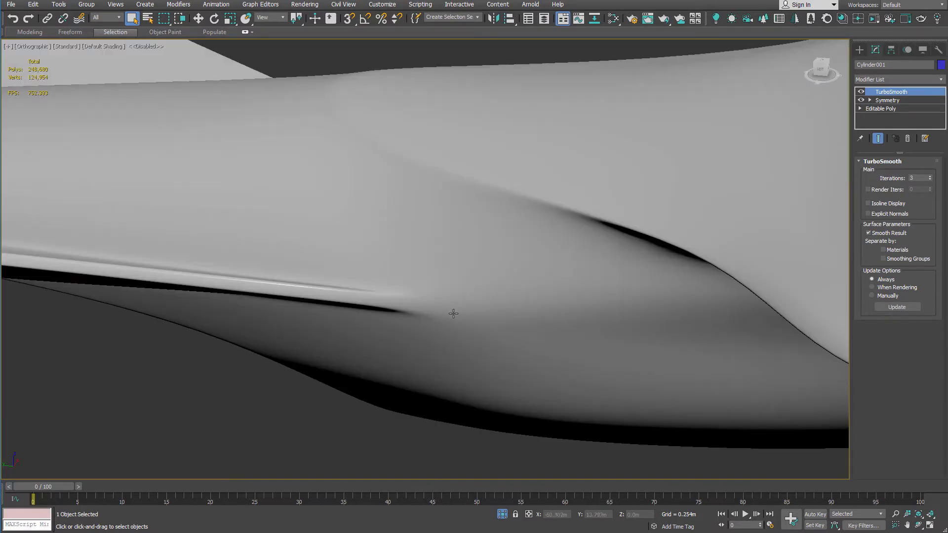
middle_click_drag(450, 286, 663, 285)
middle_click_drag(609, 266, 616, 271, "alt")
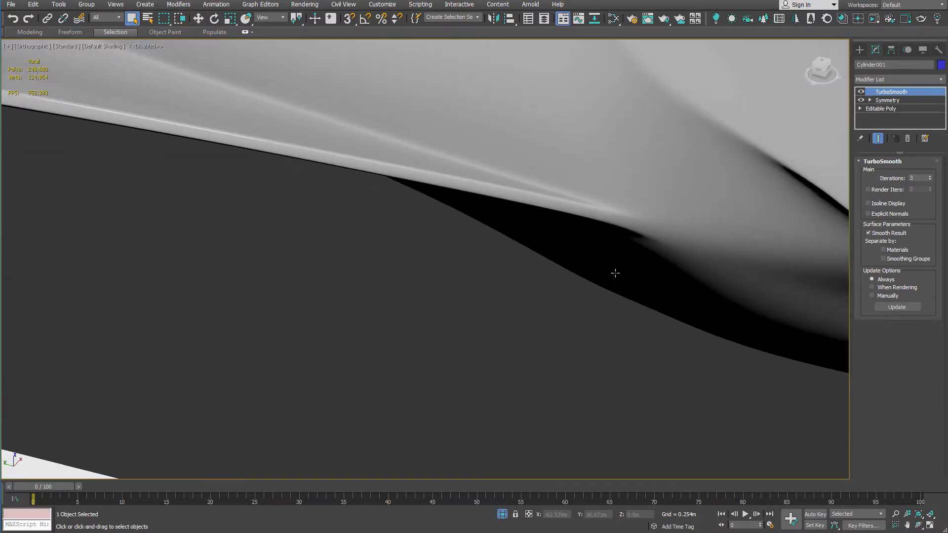
middle_click_drag(676, 271, 318, 179)
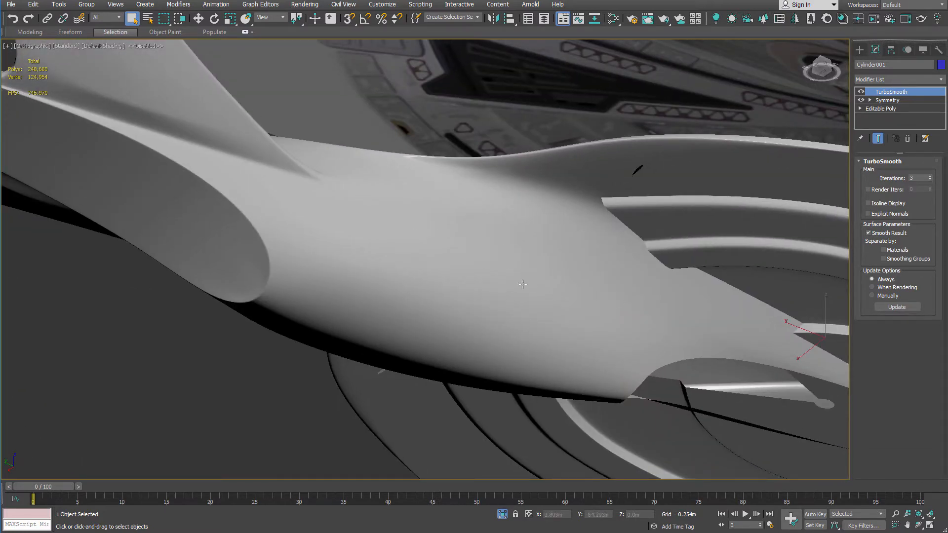
middle_click_drag(414, 211, 515, 354, "alt")
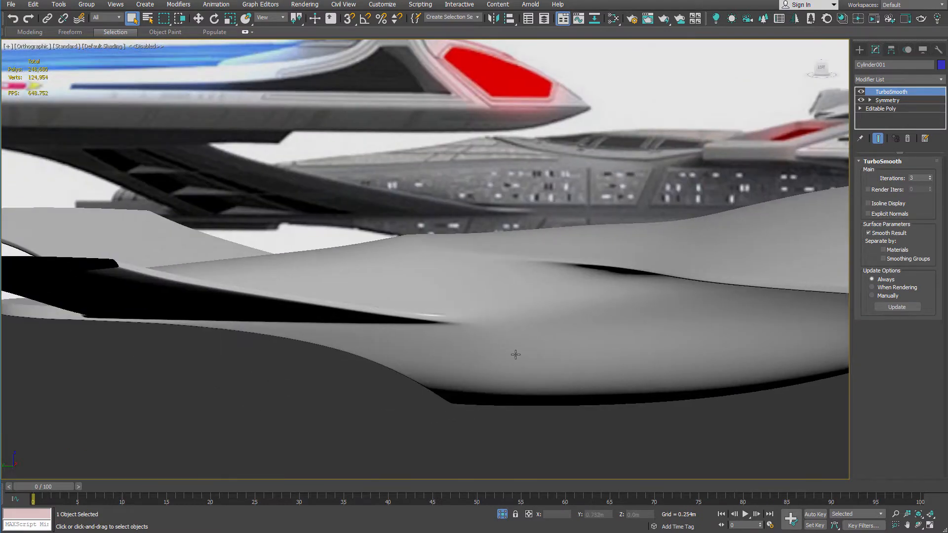
key("F4")
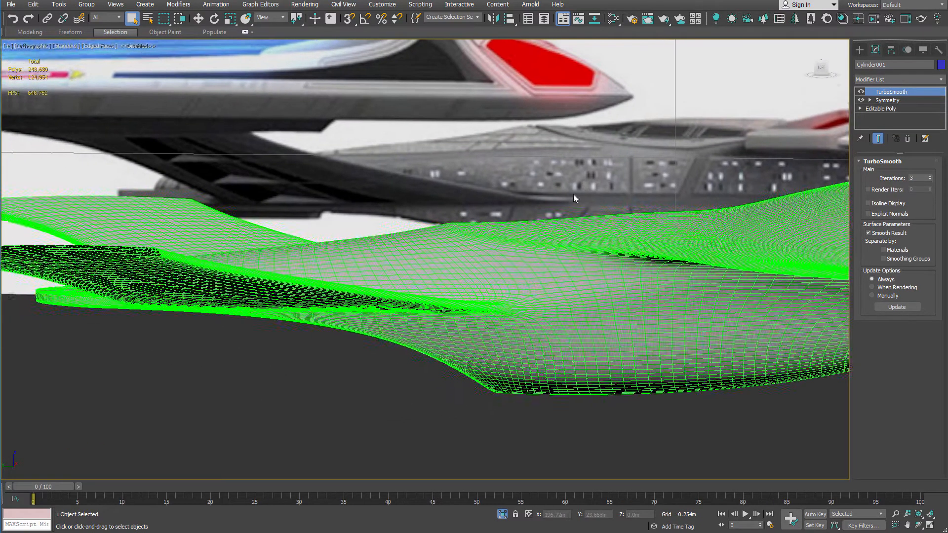
Switch to the unsmoothed editable poly and inspect the edge loops running from the pylon's forward edge around the hull.
middle_click_drag(573, 194, 591, 204, "alt")
left_click(905, 108)
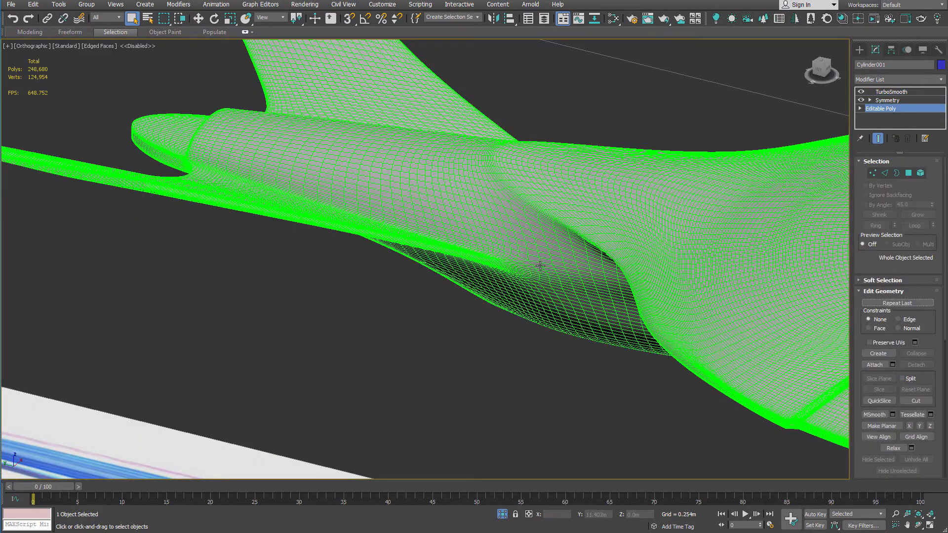
scroll(541, 267, "up", 5)
left_click(879, 139)
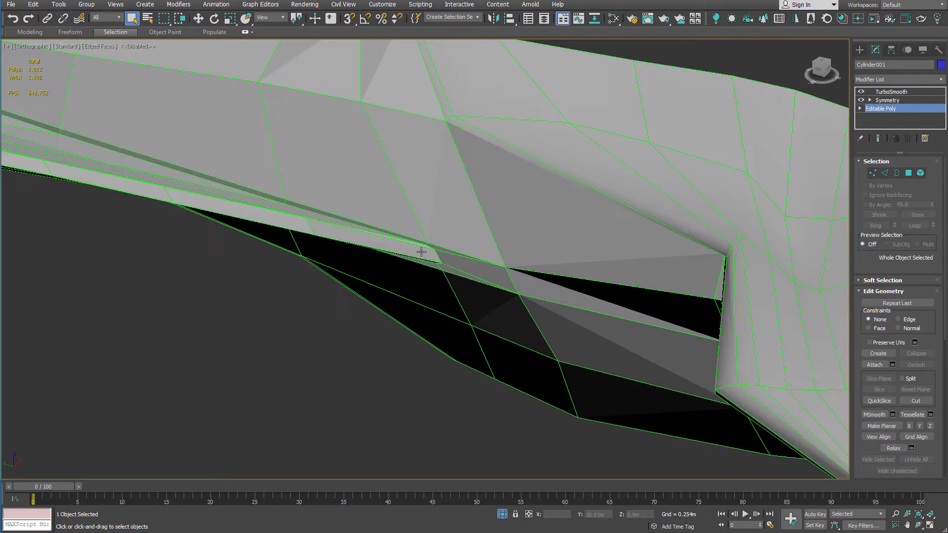
key("2")
double_click(451, 148)
middle_click_drag(451, 149, 454, 188, "alt")
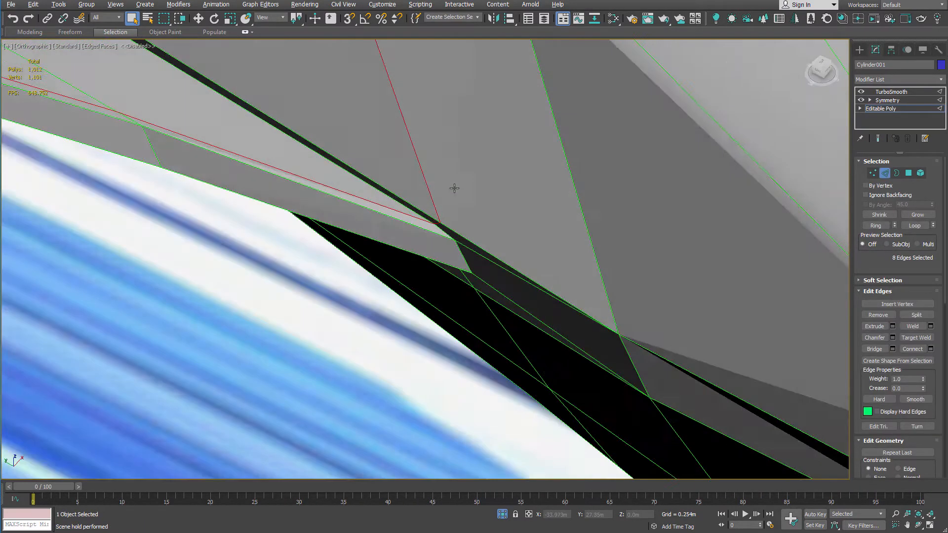
scroll(455, 190, "down", 2)
middle_click_drag(492, 254, 691, 370)
scroll(284, 213, "up", 2)
scroll(363, 240, "down", 2)
scroll(523, 216, "down", 2)
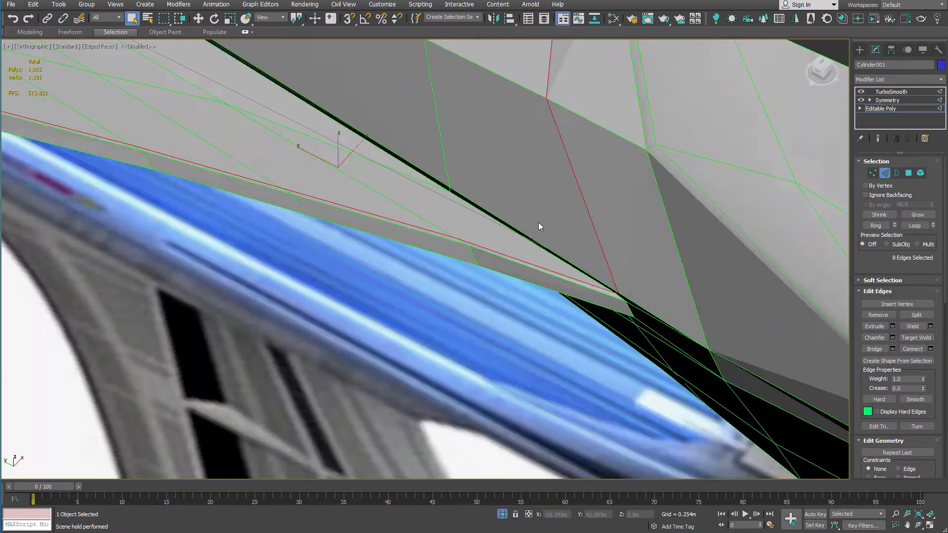
scroll(537, 225, "down", 2)
middle_click_drag(544, 119, 564, 233)
middle_click_drag(583, 314, 650, 228, "alt")
scroll(630, 396, "up", 3)
double_click(584, 344)
scroll(634, 362, "down", 4)
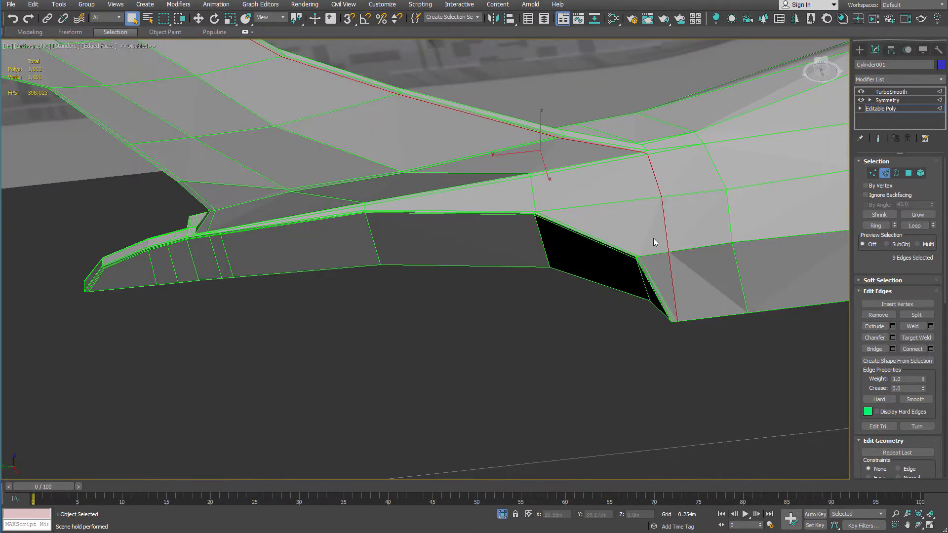
Inspect the edge loops along the pylon's aft edge and across its root on the hull.
double_click(164, 162)
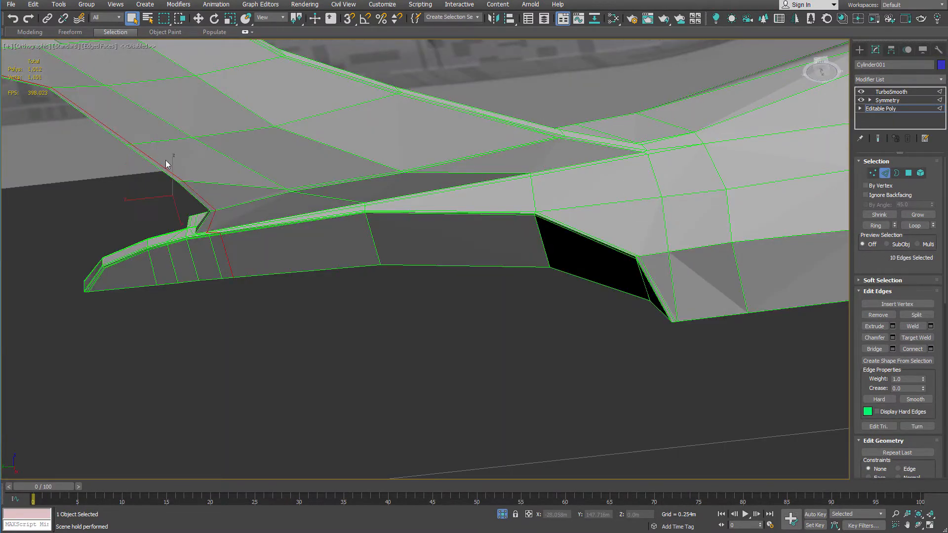
middle_click_drag(288, 149, 177, 146, "alt")
double_click(191, 147)
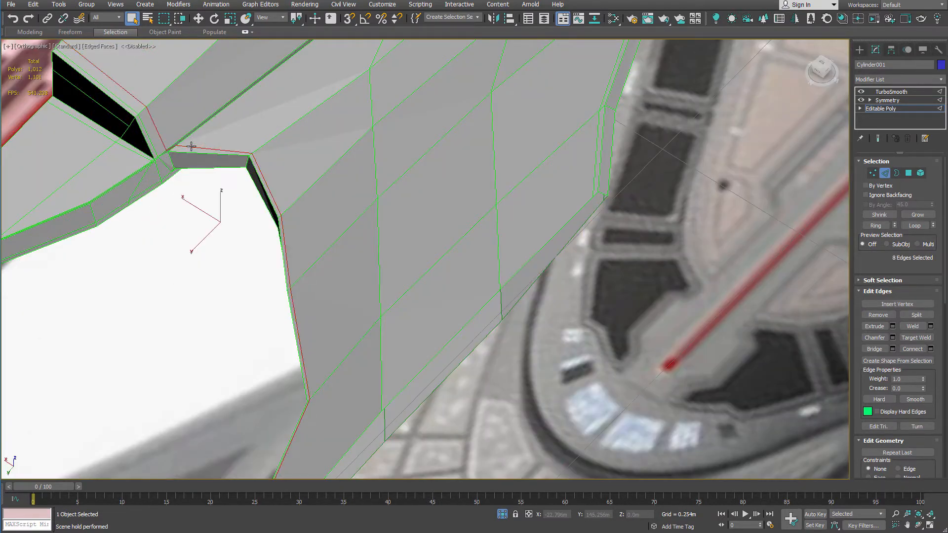
middle_click_drag(215, 171, 313, 309, "alt")
middle_click_drag(361, 263, 448, 264, "alt")
double_click(456, 266, "ctrl")
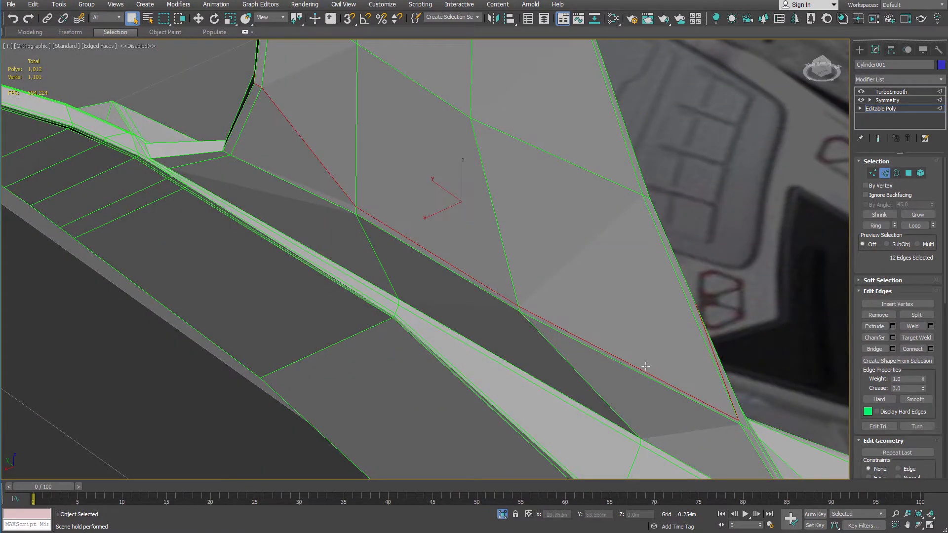
middle_click_drag(673, 359, 577, 197, "alt")
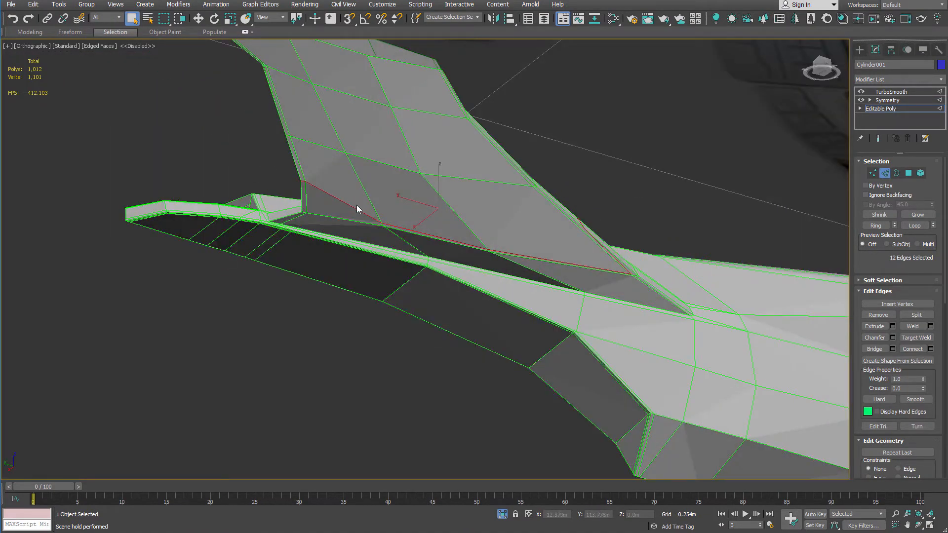
key("2")
Show the TurboSmooth result without wireframe edges and examine how the shaded pylons blend into the hull.
left_click(903, 91)
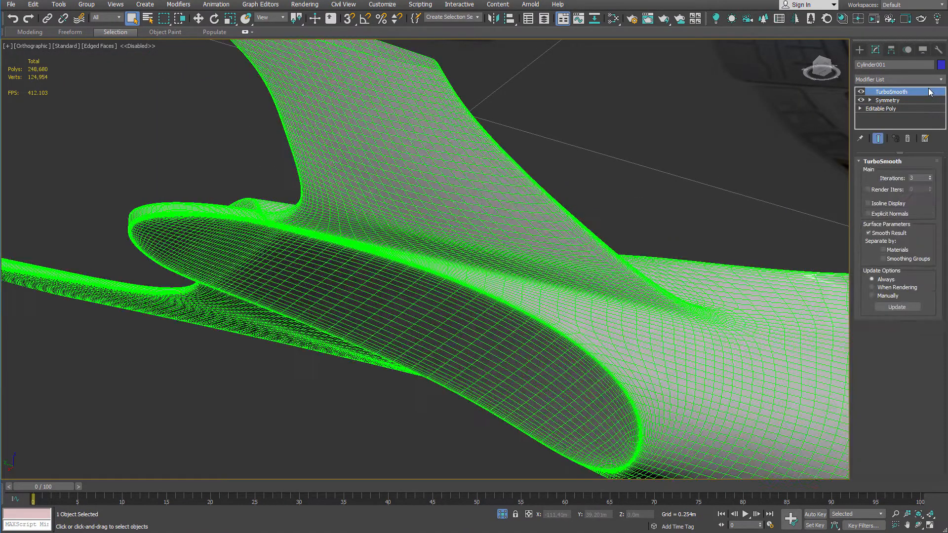
key("F4")
mouse_move(555, 149)
middle_mouse_down("alt")
mouse_move(560, 141)
mouse_move(509, 219)
mouse_move(455, 268)
mouse_move(463, 249)
middle_mouse_up("alt")
scroll(560, 142, "down", 4)
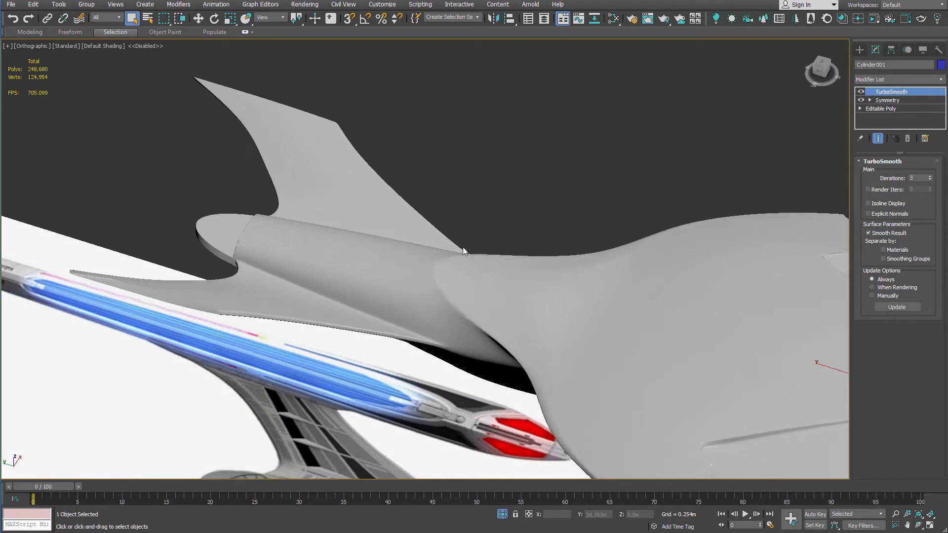
middle_click_drag(284, 103, 356, 149)
scroll(345, 139, "down", 3)
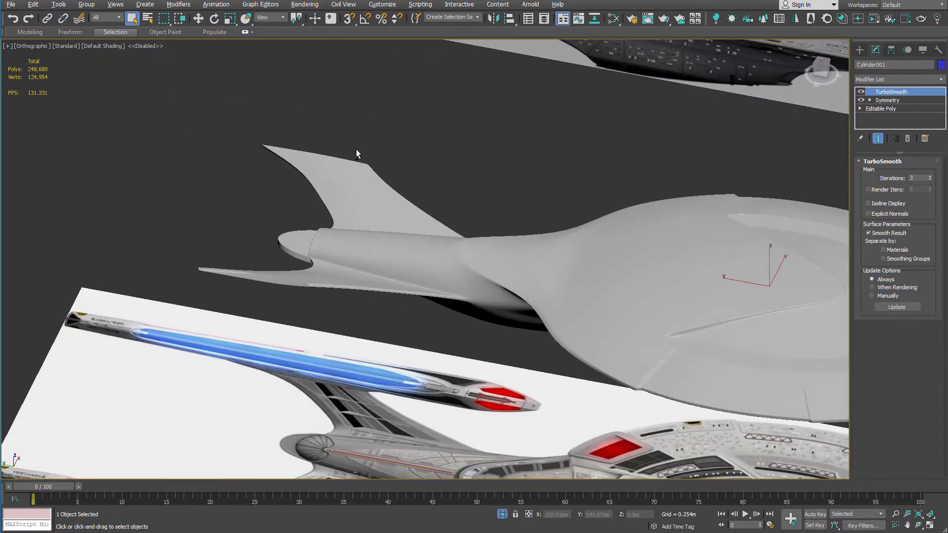
Study the rear reference image where the pylon meets the underside of the nacelle.
middle_click_drag(408, 312, 575, 269, "alt")
middle_click_drag(544, 151, 444, 326)
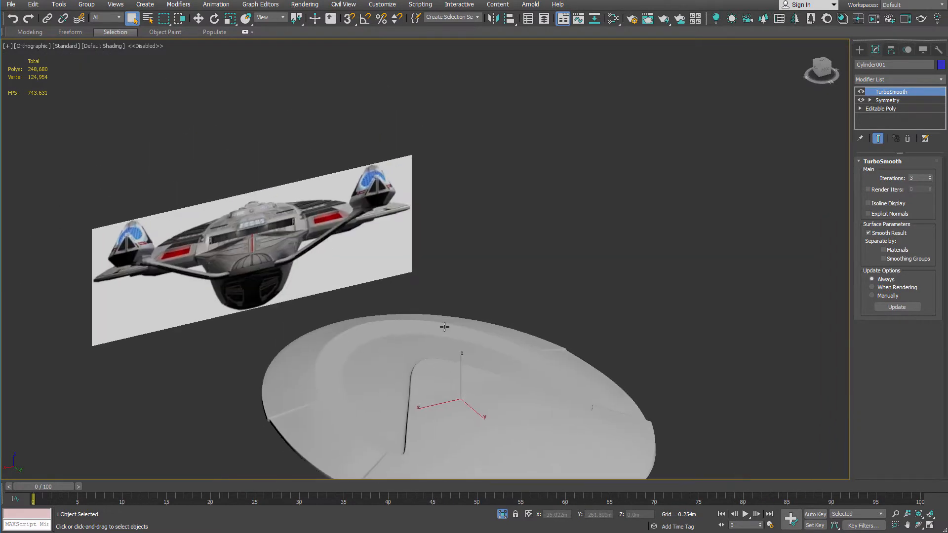
scroll(377, 219, "up", 6)
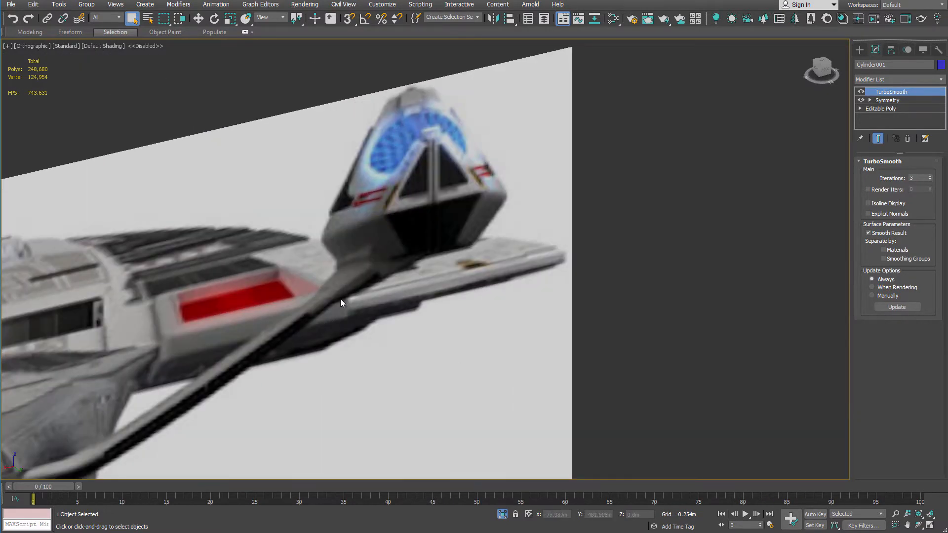
scroll(390, 270, "down", 3)
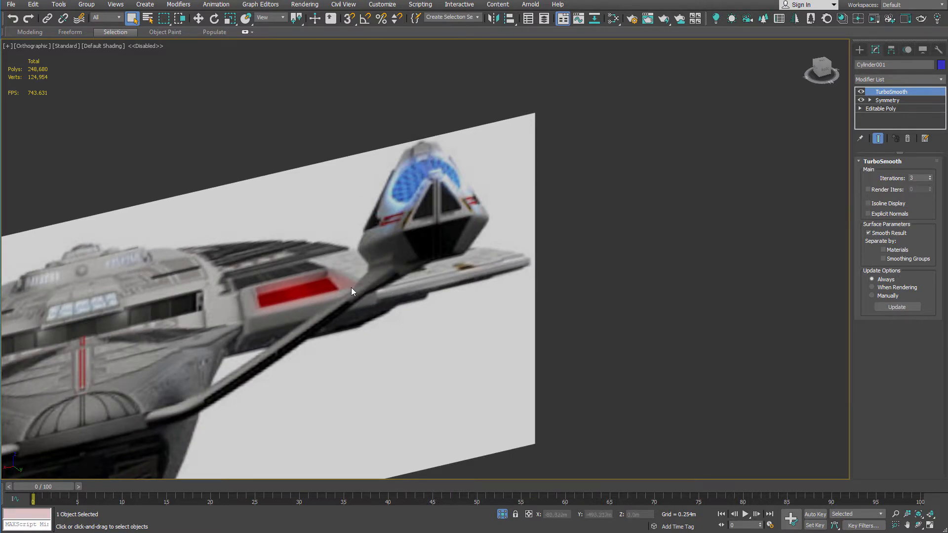
scroll(374, 291, "up", 3)
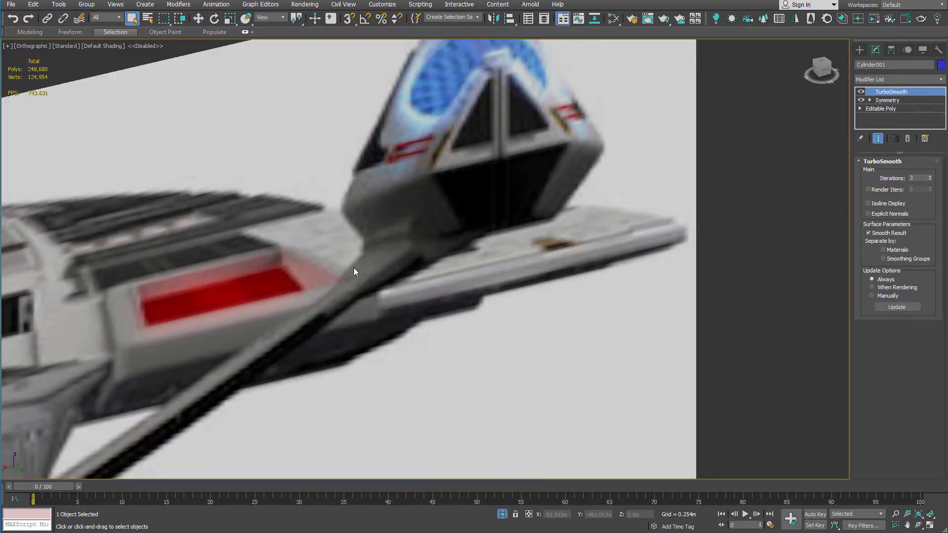
scroll(395, 255, "down", 15)
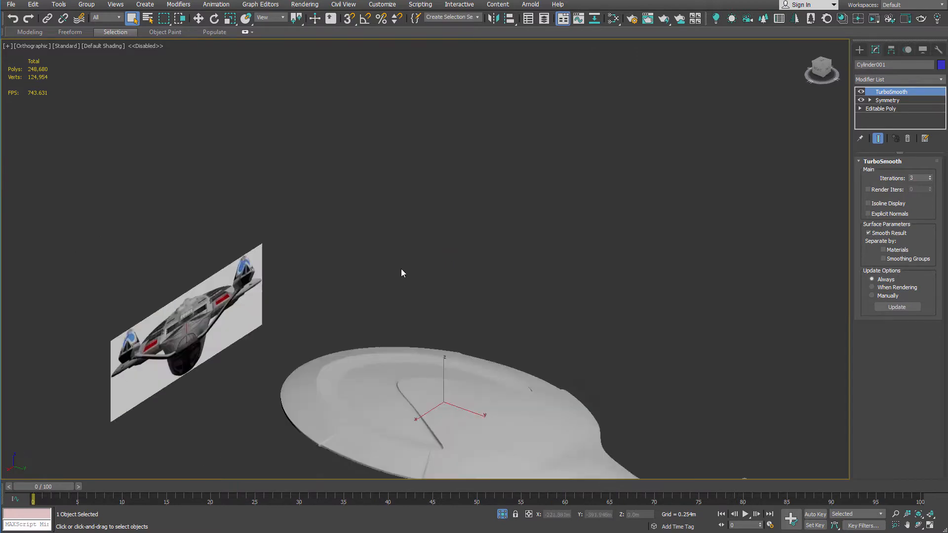
middle_click_drag(401, 272, 340, 168, "alt")
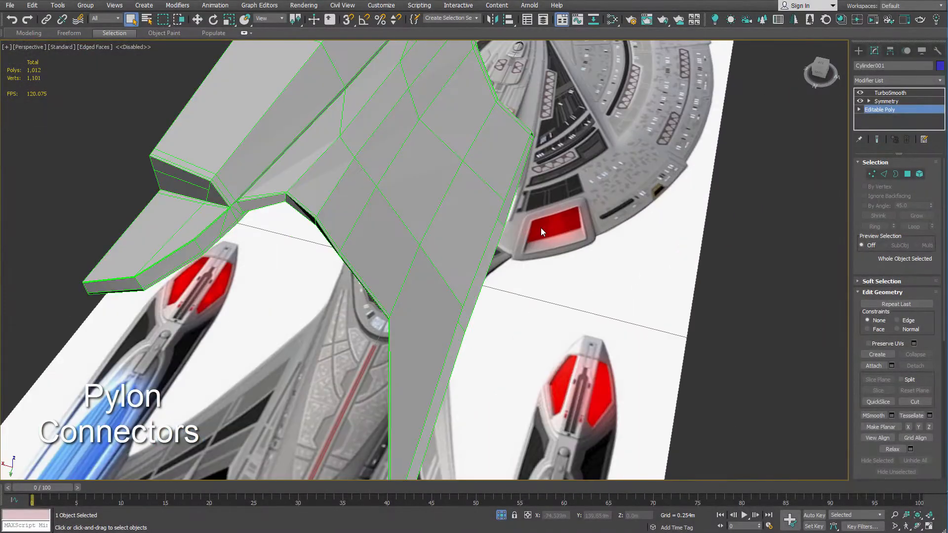
Extrude the open border at the pylon's outer end outward to add a strip of polygons for the connector.
key("3")
left_click(469, 296)
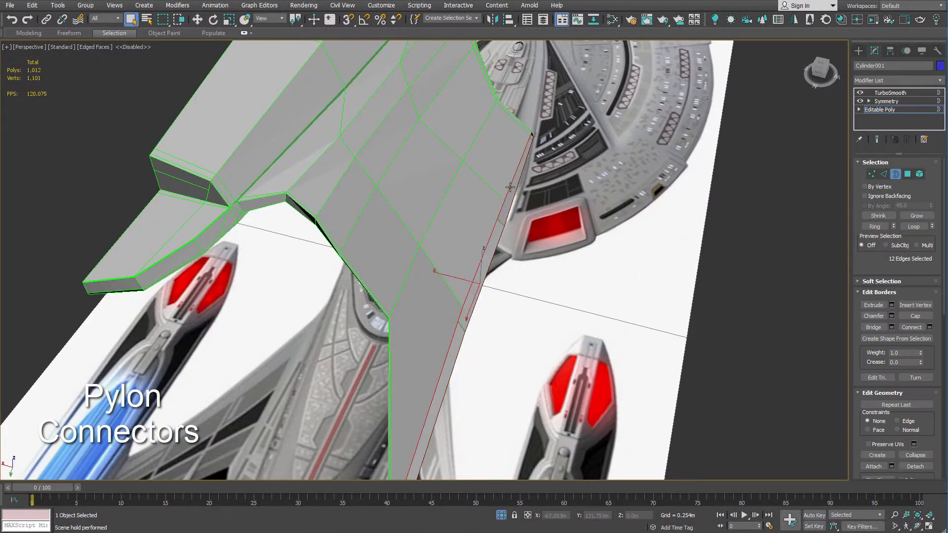
key("w")
left_click_drag(462, 291, 490, 312, "shift")
scroll(490, 311, "down", 4)
middle_click_drag(489, 311, 577, 296, "alt")
key("1")
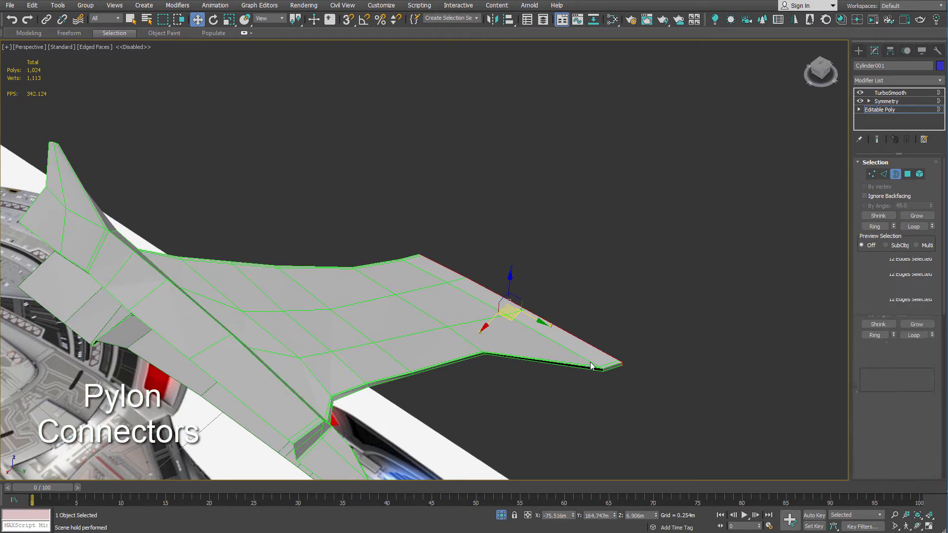
Compare the smoothed and unsmoothed shape of the extended pylon end from several angles.
middle_click_drag(607, 378, 639, 303, "alt")
left_click(877, 139)
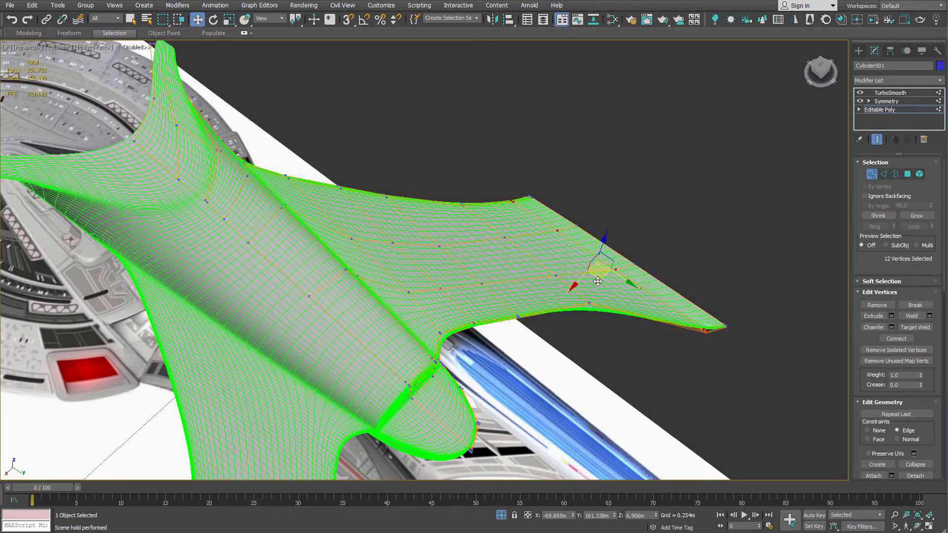
key("1")
left_click(878, 139)
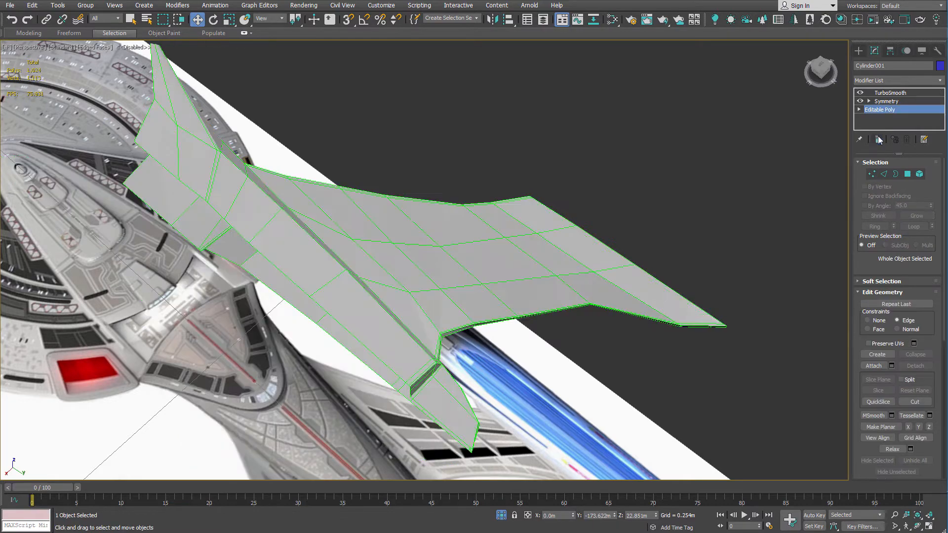
key("1")
key("q")
left_click(634, 265)
middle_click_drag(671, 257, 694, 280, "alt")
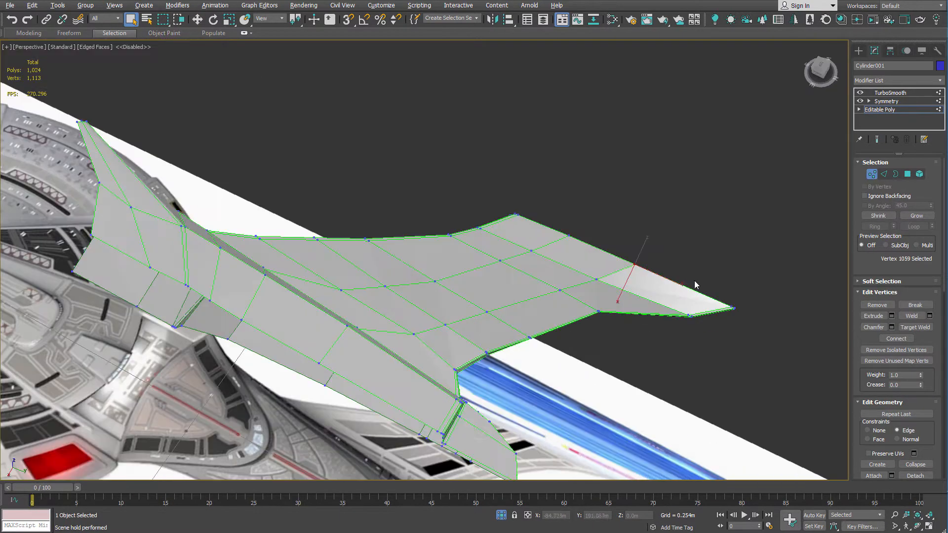
middle_click_drag(709, 316, 632, 243, "alt")
Extrude the pylon's open outer border twice more to add two narrow strips of polygons.
key("w")
key("3")
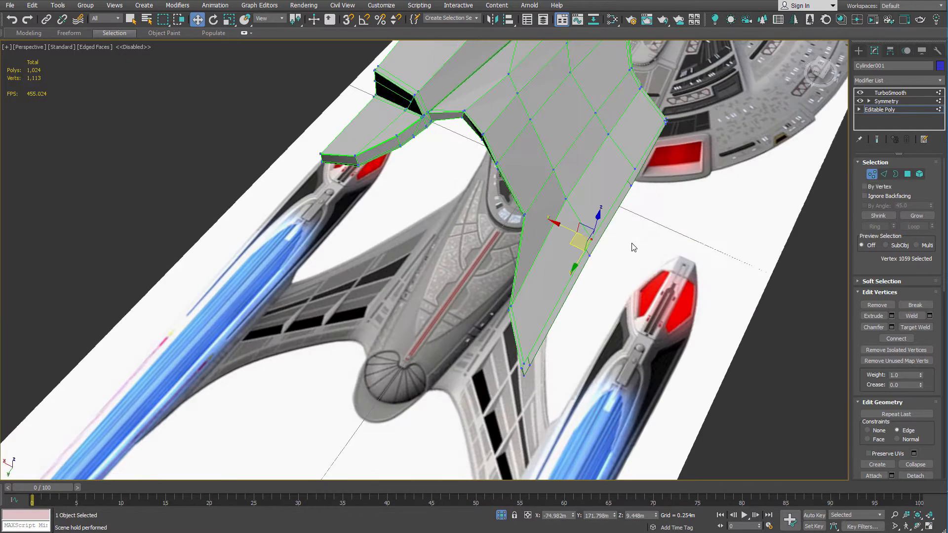
left_click(583, 247)
left_click_drag(575, 241, 584, 247, "shift")
middle_click_drag(585, 247, 561, 268, "alt")
left_click_drag(561, 268, 578, 262, "shift")
Pull the outermost vertices at the pylon's forward outer corner forward into a pointed tip.
key("1")
middle_click_drag(656, 309, 714, 434, "alt")
scroll(715, 438, "down", 5)
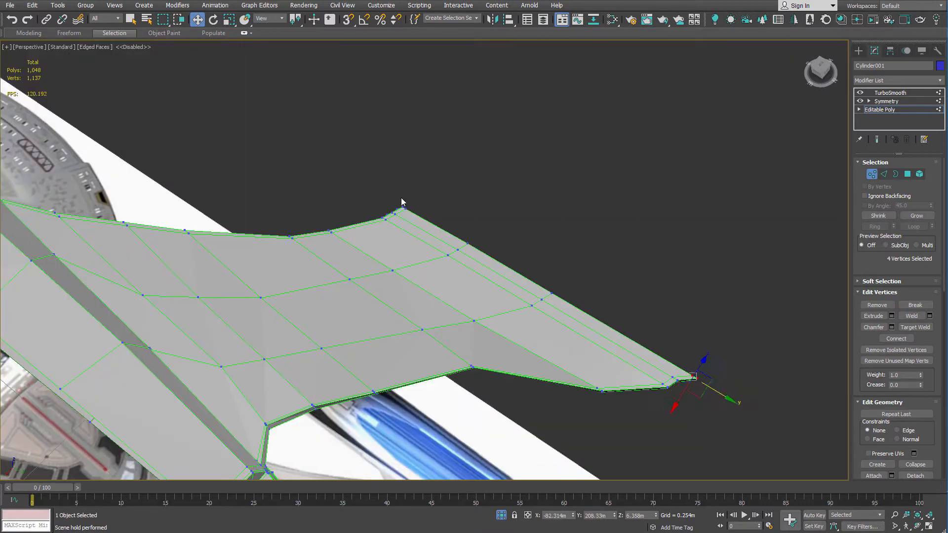
left_click(401, 199)
middle_click_drag(401, 199, 377, 231, "alt")
scroll(377, 231, "down", 4)
left_click_drag(378, 231, 398, 267)
middle_click_drag(398, 267, 461, 283, "alt")
scroll(461, 283, "down", 4)
scroll(461, 283, "up", 4)
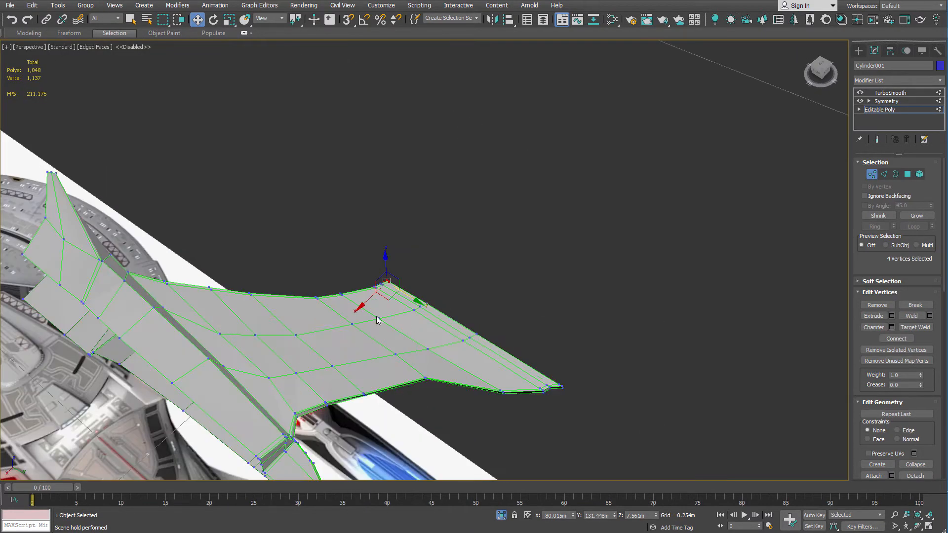
left_click_drag(415, 300, 382, 284)
Reposition the four vertices at the aft end of the narrow connector strips to refine the pylon's aft tip.
scroll(513, 365, "up", 4)
middle_click_drag(514, 365, 517, 346, "alt")
left_click_drag(517, 346, 567, 290)
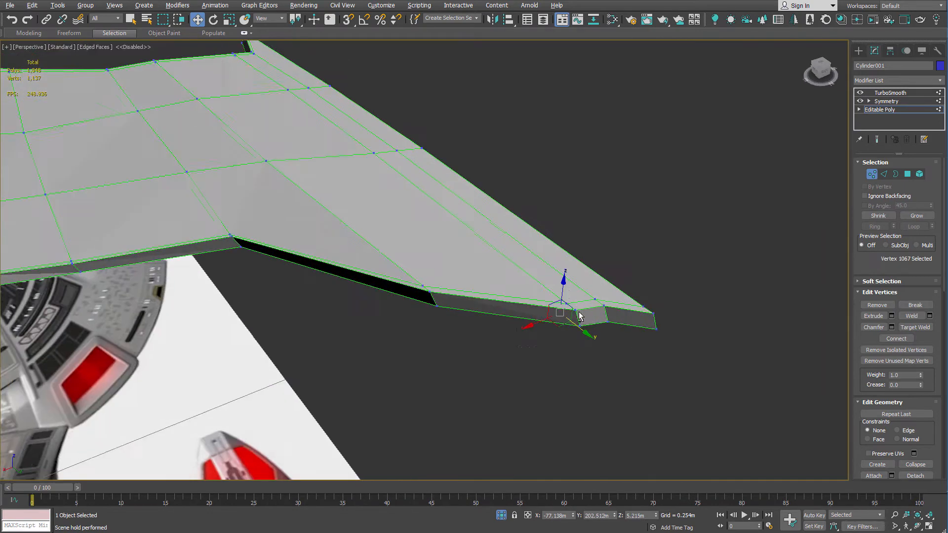
left_click_drag(582, 364, 583, 365)
middle_click_drag(583, 365, 583, 333, "alt")
left_click_drag(574, 321, 568, 326)
scroll(567, 325, "down", 4)
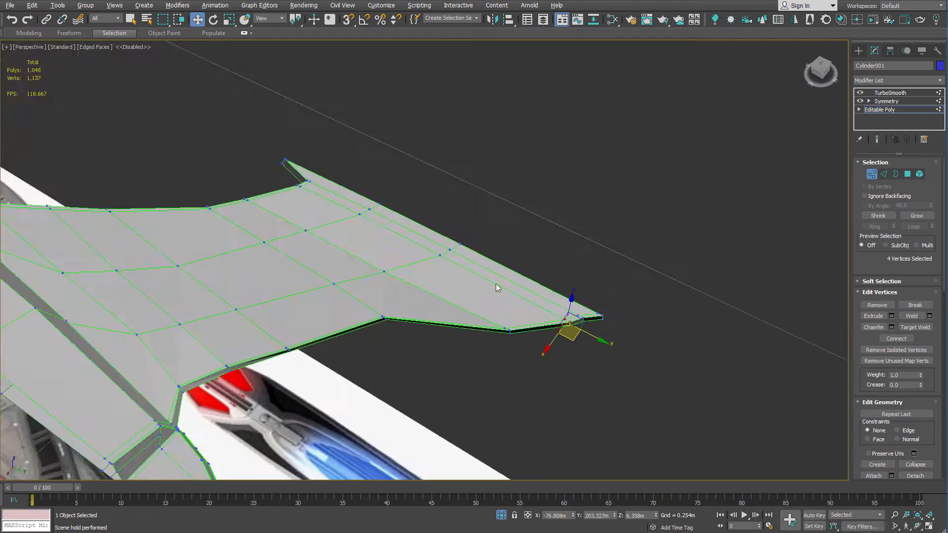
middle_click_drag(495, 283, 495, 286, "alt")
Insert a supporting edge loop close beside the inner edge of the narrow connector strips.
left_click(890, 93)
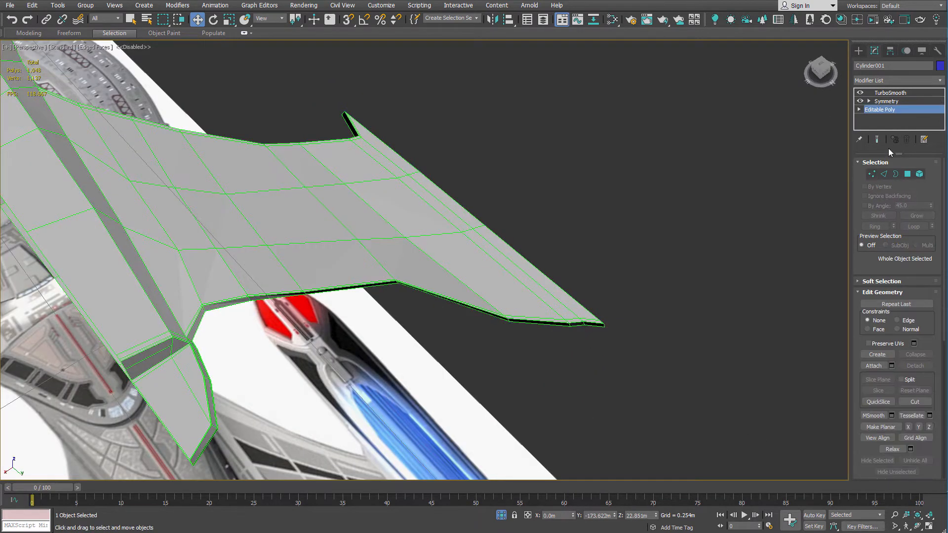
key("F4")
key("F4")
left_click(872, 110)
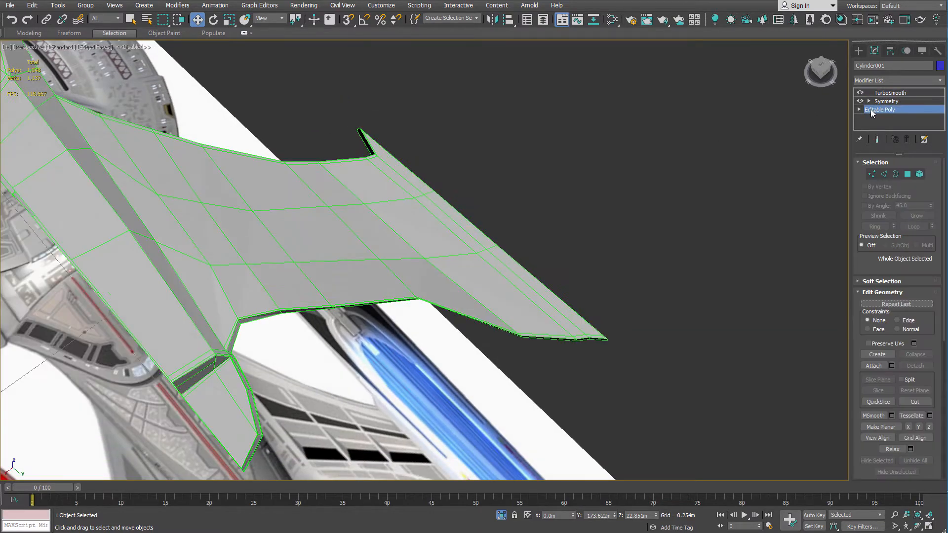
middle_click_drag(439, 301, 399, 309, "alt")
scroll(464, 326, "up", 4)
key("alt+s")
left_click(488, 321)
right_click(490, 323)
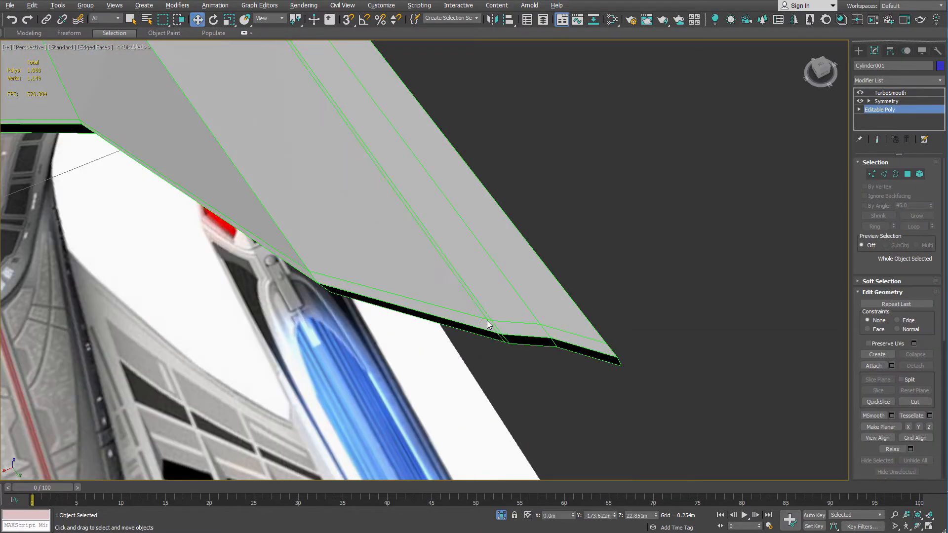
Check the smoothed connector strips along the pylon's outer end, then return to the editable poly cage.
left_click(892, 93)
scroll(799, 89, "down", 5)
middle_click_drag(755, 93, 652, 220)
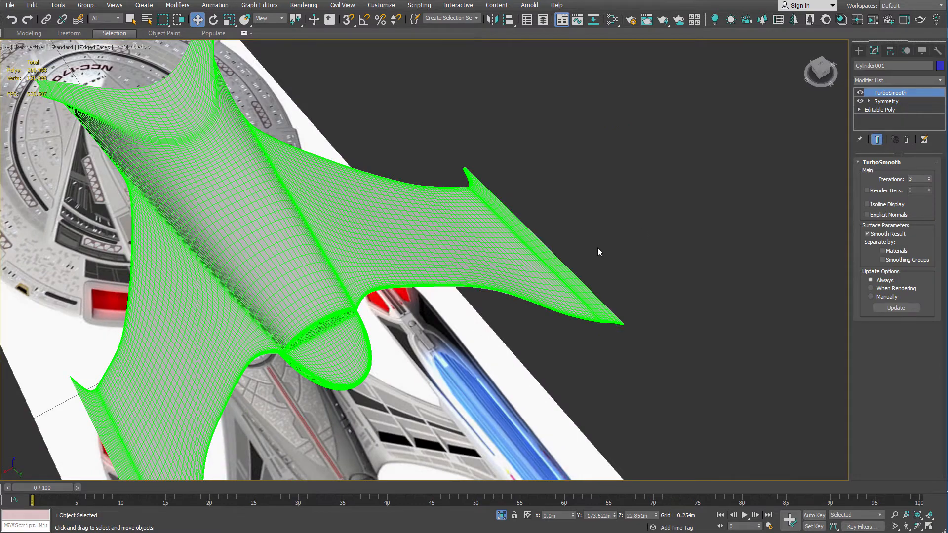
middle_click_drag(597, 251, 448, 151, "alt")
scroll(448, 151, "up", 3)
scroll(449, 150, "down", 4)
left_click(879, 109)
middle_click_drag(484, 117, 497, 115, "alt")
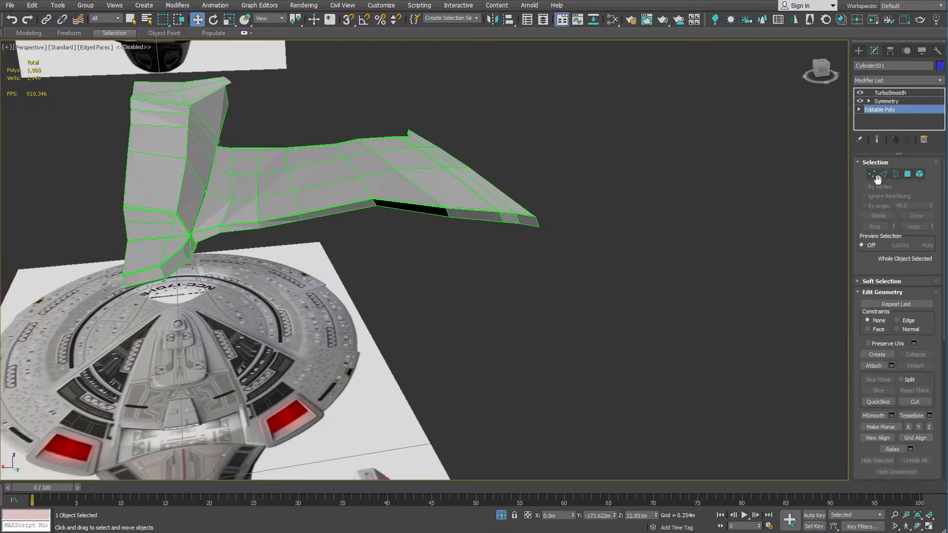
Raise the four mid-span vertices on the upper side of the outer connector strips slightly.
left_click(872, 174)
scroll(437, 148, "up", 5)
left_click(379, 166)
left_click(448, 166, "ctrl")
scroll(437, 146, "down", 5)
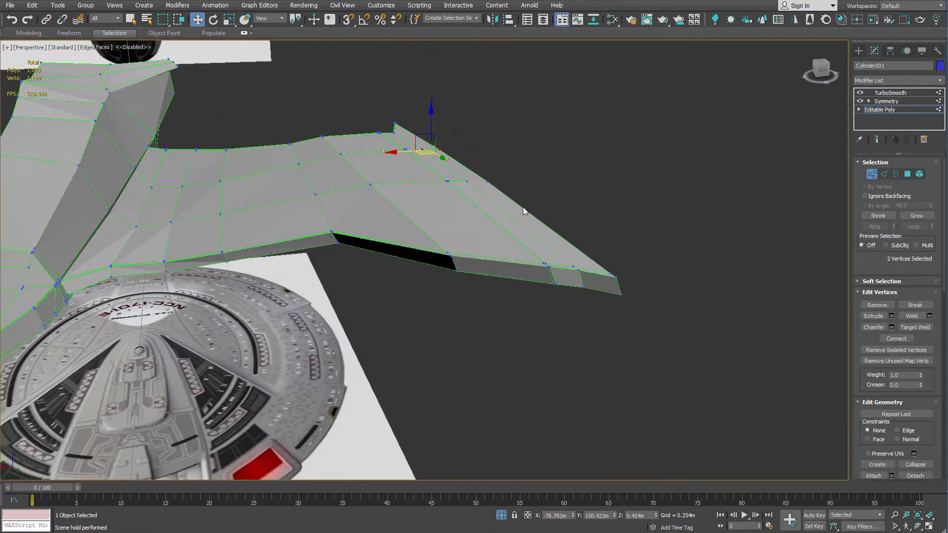
left_click(467, 181, "ctrl")
left_click(488, 180, "ctrl")
left_click_drag(453, 140, 453, 135)
Lower the four mid-span vertices on the underside of the outer connector strips slightly.
scroll(482, 171, "up", 4)
scroll(465, 184, "down", 5)
middle_click_drag(482, 171, 475, 151, "alt")
scroll(475, 151, "up", 6)
left_click(444, 160)
left_click(474, 159, "ctrl")
left_click(393, 297, "ctrl")
left_click(418, 295, "ctrl")
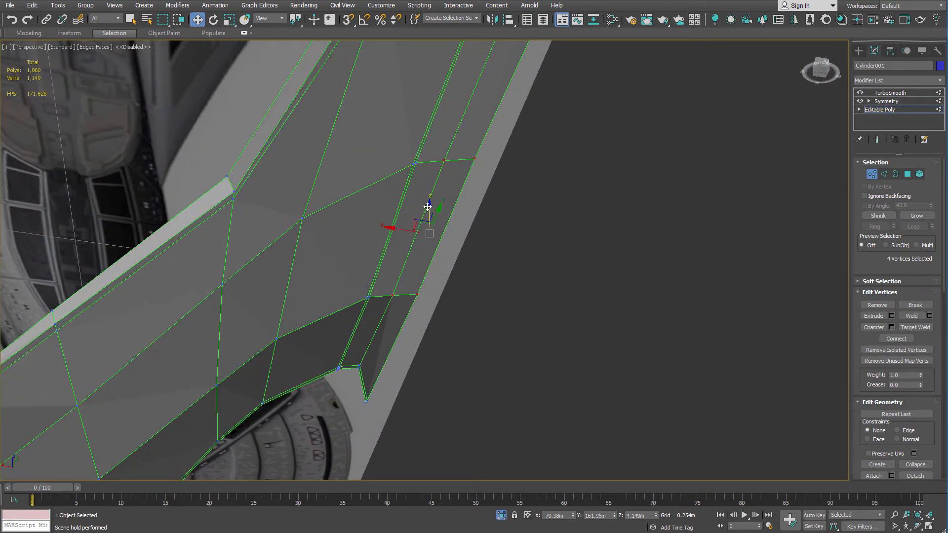
left_click_drag(428, 207, 429, 210)
middle_click_drag(429, 211, 514, 245, "alt")
scroll(333, 248, "down", 5)
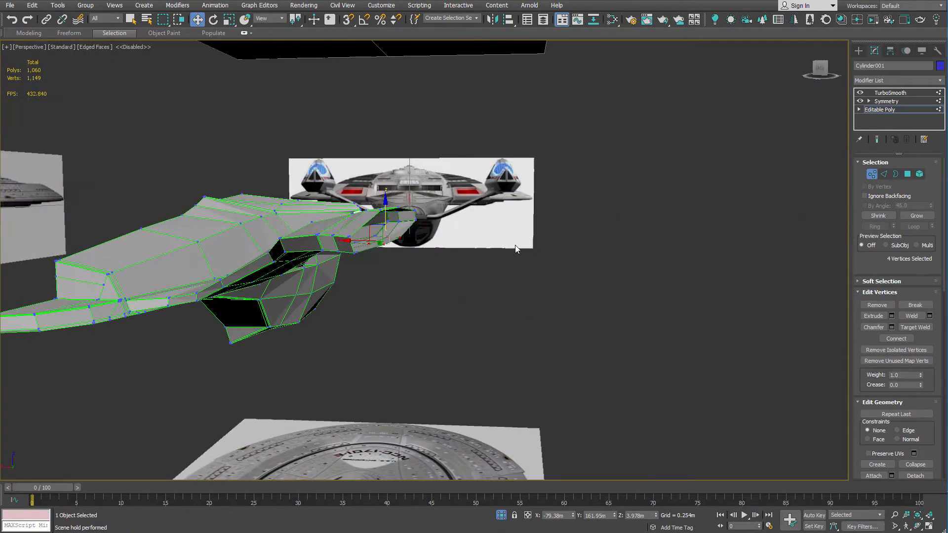
Raise the 24 vertices along the inner edge of the connector strips to follow the pylon bend in the rear reference.
left_click(820, 68)
key("u")
scroll(419, 225, "up", 5)
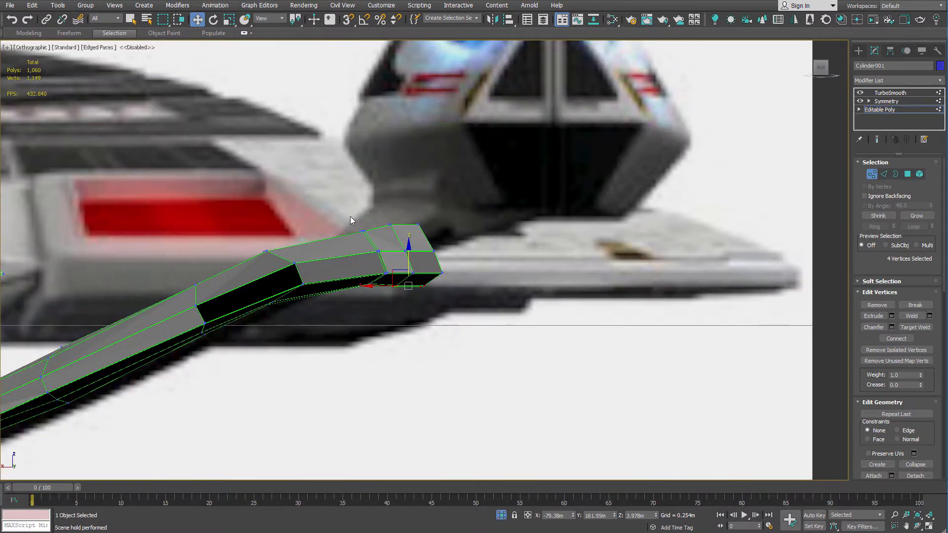
key("F3")
mouse_move(346, 211)
left_mouse_down()
mouse_move(404, 347)
mouse_move(407, 339)
left_mouse_up()
middle_click_drag(407, 339, 403, 276, "alt")
left_click_drag(402, 178, 438, 277, "alt")
middle_click_drag(438, 277, 470, 339, "alt")
key("F3")
left_click(820, 68)
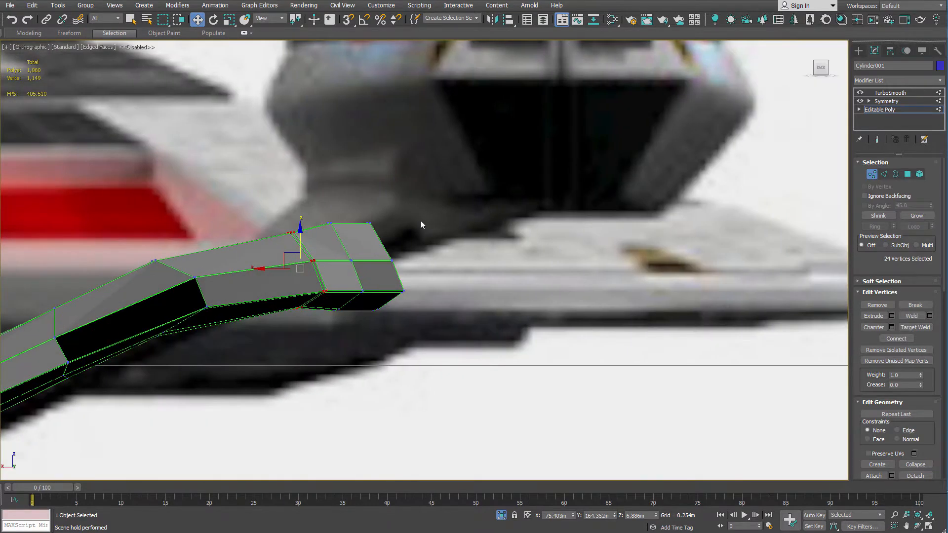
left_click_drag(294, 252, 284, 227)
middle_click_drag(372, 200, 374, 215, "alt")
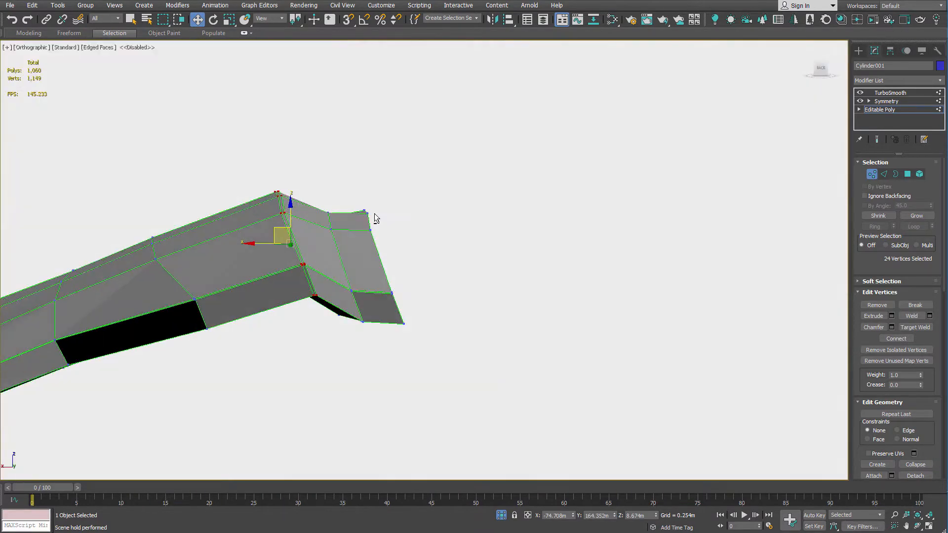
Shift the twelve vertices of the connector strips' middle loop upward and inward in the rear view.
key("2")
double_click(336, 241)
left_click(872, 174, "ctrl")
left_click(820, 69)
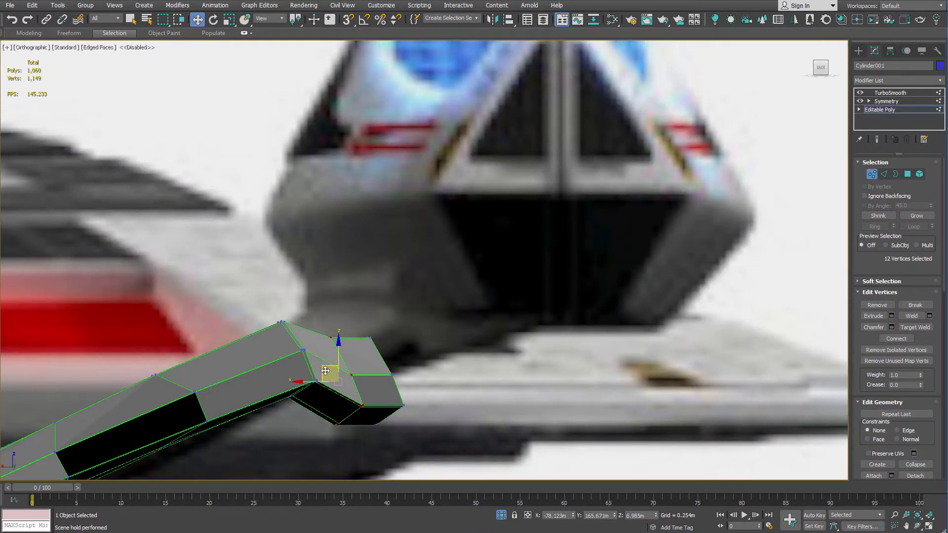
left_click_drag(327, 370, 310, 340)
mouse_move(372, 291)
middle_mouse_down("alt")
mouse_move(377, 317)
mouse_move(379, 308)
middle_mouse_up("alt")
Raise the twelve vertices along the outer edge of the connector strips in the rear view.
left_click_drag(415, 220, 356, 474)
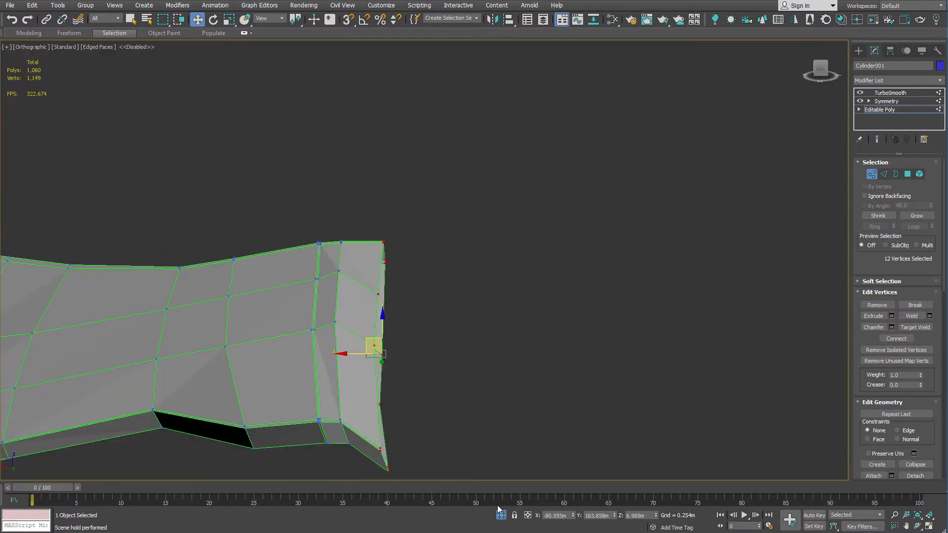
middle_click_drag(402, 395, 415, 331, "alt")
left_click(821, 68)
left_click_drag(594, 154, 589, 115)
Turn on the smoothed result without edged faces and examine the reshaped connector at the pylon's outer end.
left_click(877, 140)
scroll(552, 99, "up", 3)
key("F3")
key("F3")
key("F4")
mouse_move(553, 157)
middle_mouse_down("alt")
mouse_move(561, 182)
mouse_move(478, 190)
mouse_move(383, 222)
mouse_move(457, 230)
middle_mouse_up("alt")
scroll(562, 178, "down", 2)
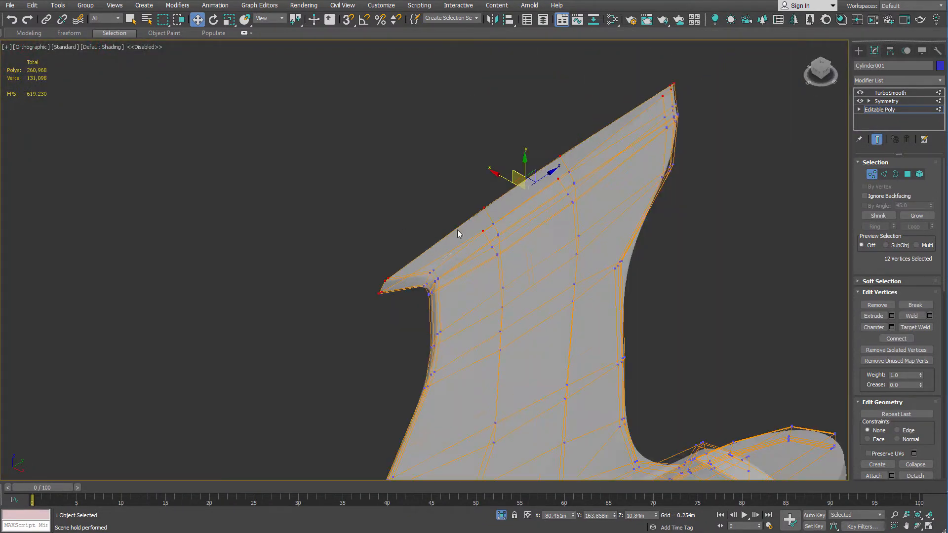
Slide the twelve vertices of the connector strips' middle loop outward using the Edge constraint.
left_click(869, 175)
middle_click_drag(612, 138, 556, 107, "alt")
left_click(870, 174)
middle_click_drag(460, 164, 552, 173)
scroll(556, 173, "up", 3)
mouse_move(461, 143)
middle_mouse_down("alt")
mouse_move(512, 161)
mouse_move(479, 140)
middle_mouse_up("alt")
left_click_drag(457, 144, 468, 137)
middle_click_drag(467, 137, 498, 163, "alt")
key("shift+x")
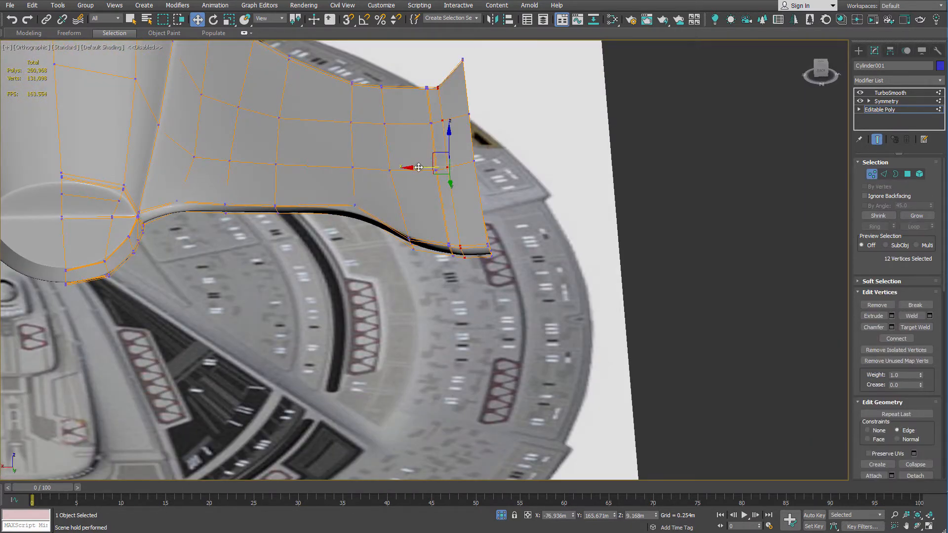
left_click_drag(418, 167, 429, 167)
Move the 14 vertices along the connector's outer edge outward with constraints off.
middle_click_drag(430, 167, 503, 99, "alt")
left_click_drag(465, 129, 532, 213)
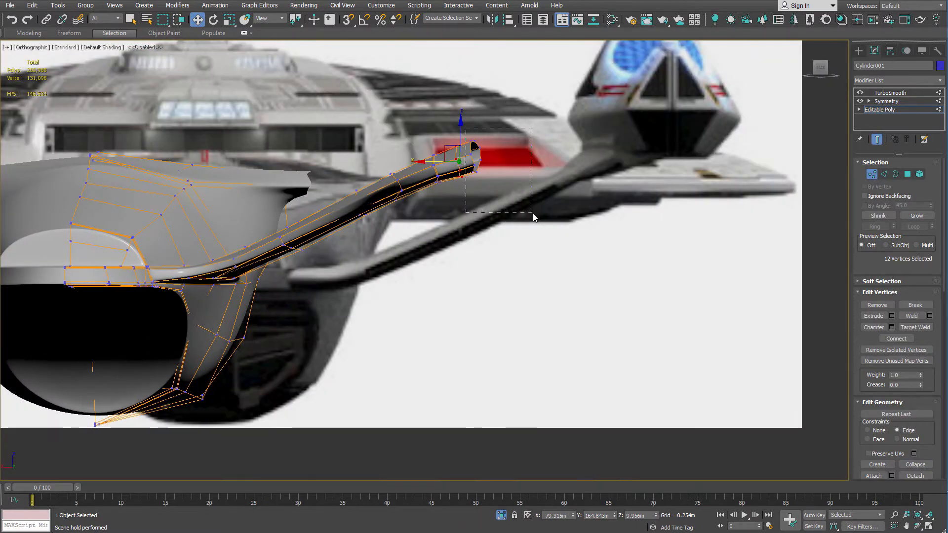
left_click_drag(532, 213, 532, 213)
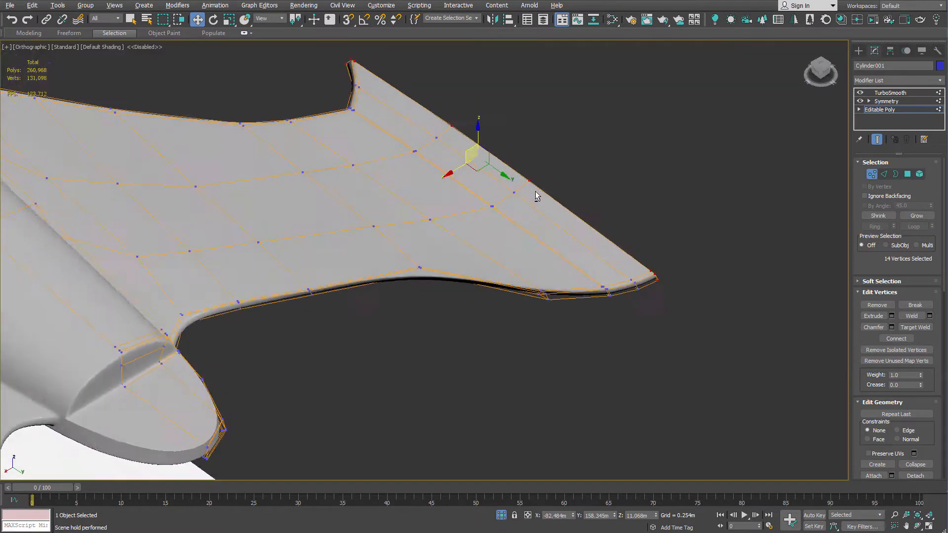
middle_click_drag(536, 196, 510, 184, "alt")
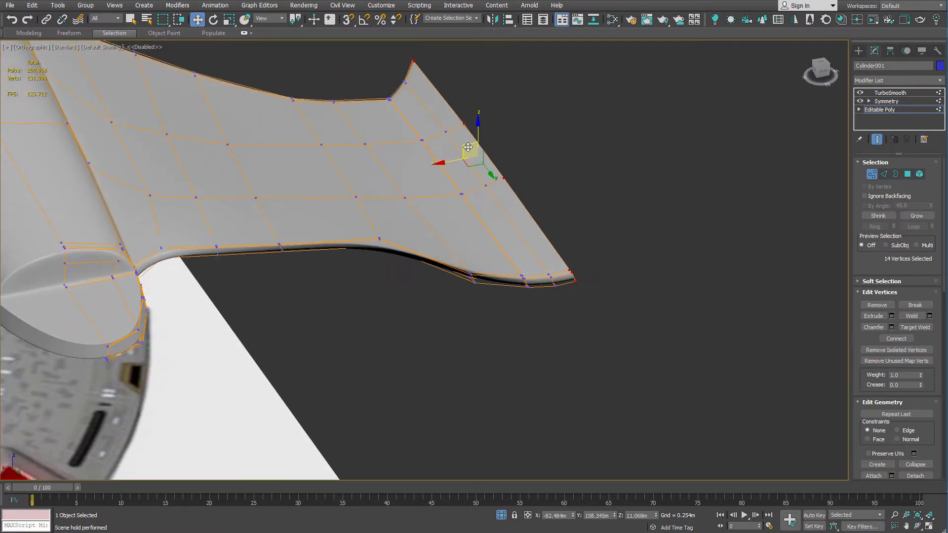
left_click_drag(468, 147, 475, 145)
Select the connector strips' middle edge loop as vertices and slide it outward along the connecting edges.
key("2")
double_click(451, 137)
left_click(871, 175, "ctrl")
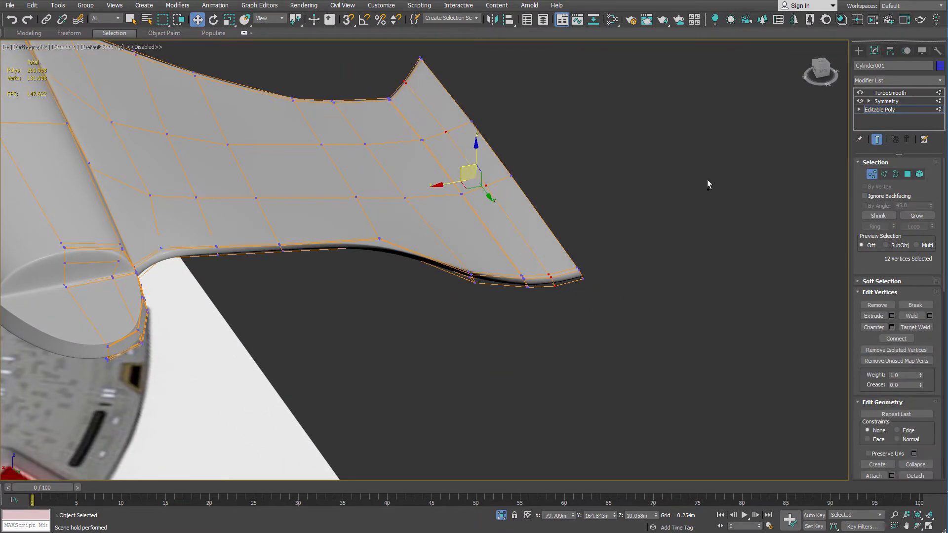
left_click_drag(444, 183, 452, 181)
Insert a supporting edge loop close beside the middle loop of the connector strips.
key("alt+1")
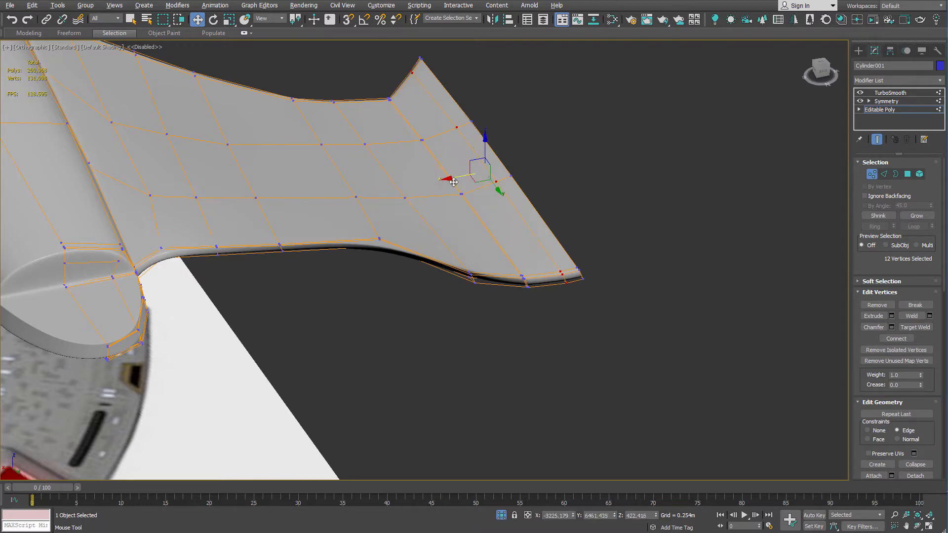
left_click(457, 127)
right_click(541, 156)
key("1")
Examine the smoothed pylons and hull at the TurboSmooth level.
left_click(900, 93)
middle_click_drag(626, 158, 687, 160, "alt")
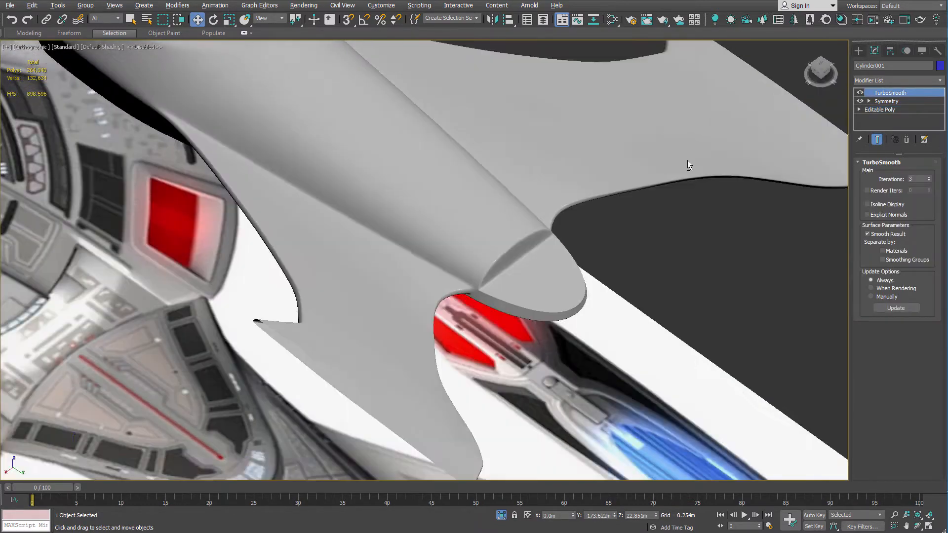
scroll(686, 160, "up", 3)
Move the eight vertices on the pylon's aft edge beside the connector inward to match the underside reference.
left_click(898, 111)
key("F4")
middle_click_drag(785, 133, 444, 134, "alt")
left_click(821, 67)
scroll(645, 161, "down", 5)
middle_click_drag(645, 161, 596, 256)
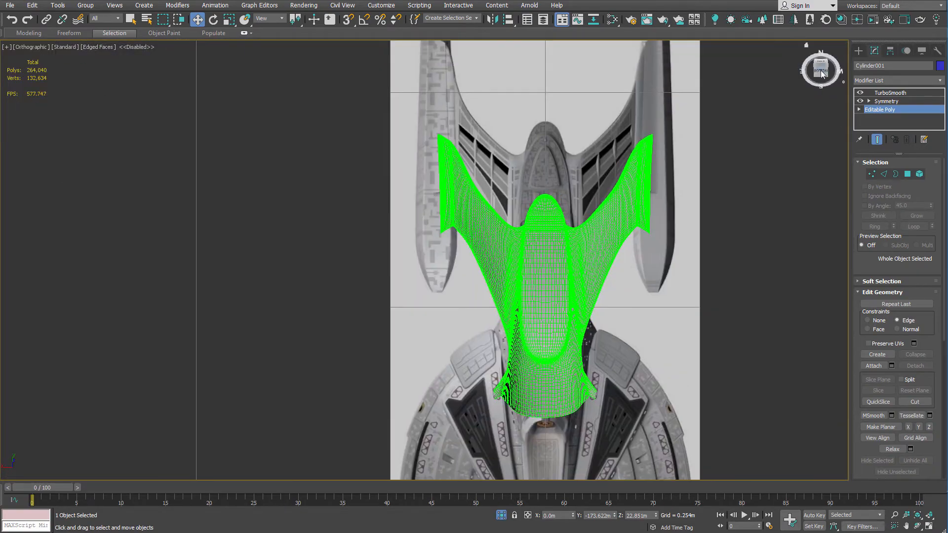
left_click(821, 67)
scroll(707, 142, "up", 4)
key("1")
scroll(624, 118, "up", 3)
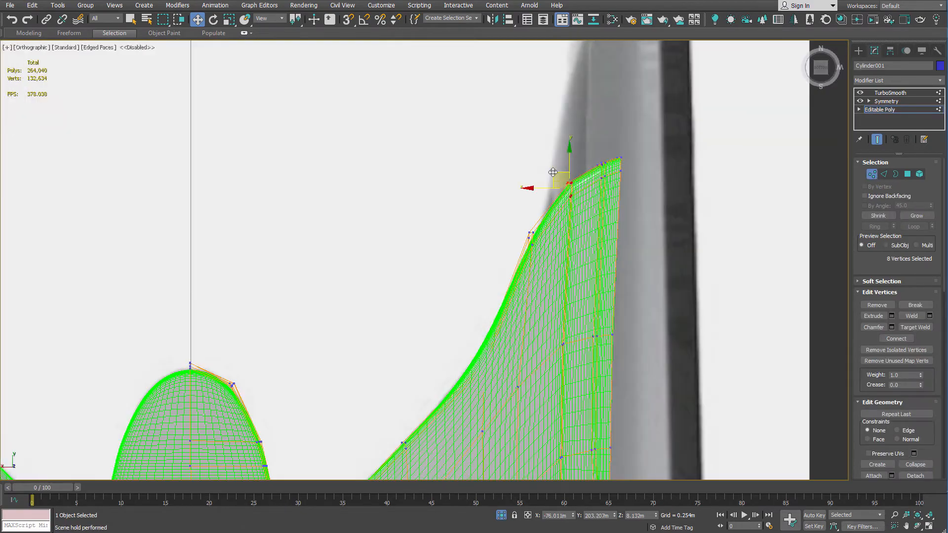
left_click_drag(553, 172, 535, 175)
Pull the twelve vertices at the connector's aft tip rearward along the nacelle reference.
left_click_drag(597, 156, 574, 38)
middle_click_drag(600, 98, 610, 192)
scroll(608, 134, "down", 2)
scroll(605, 147, "up", 2)
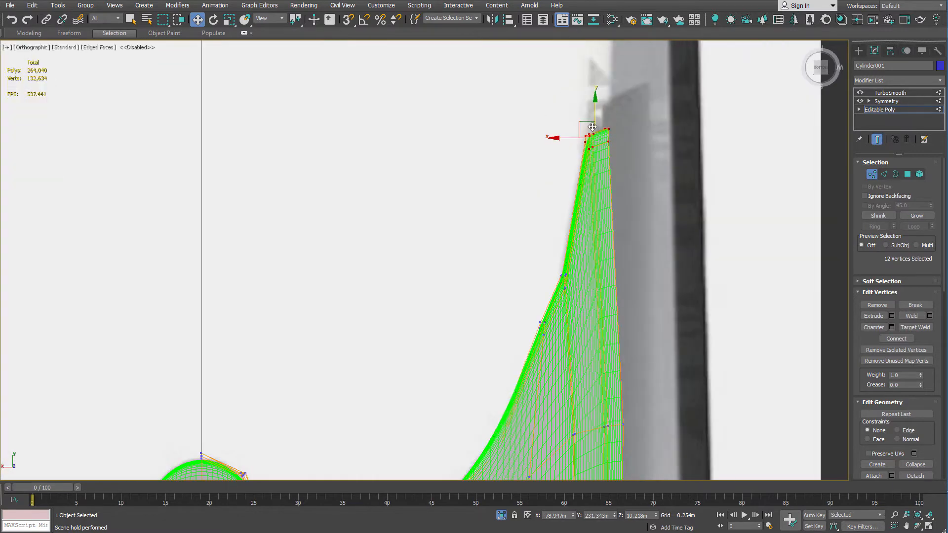
left_click_drag(592, 127, 584, 107)
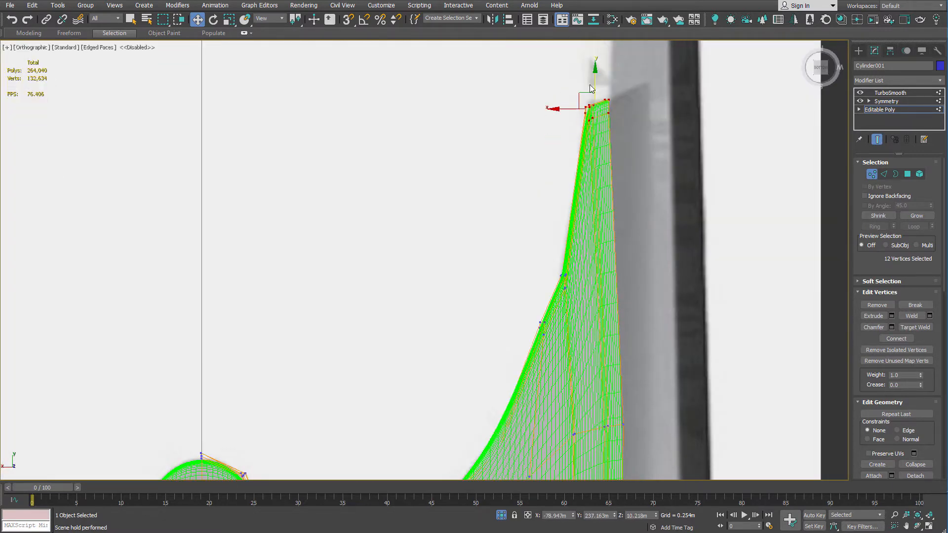
Select the twelve-edge loop along the connector's outer rim and move it outward toward the nacelle's centre in the underside view.
scroll(607, 101, "down", 5)
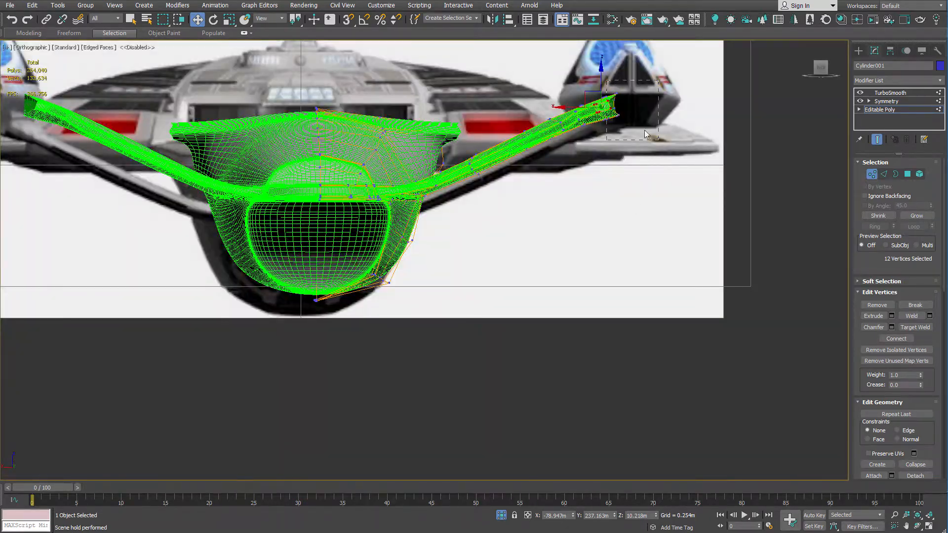
scroll(626, 102, "up", 8)
key("2")
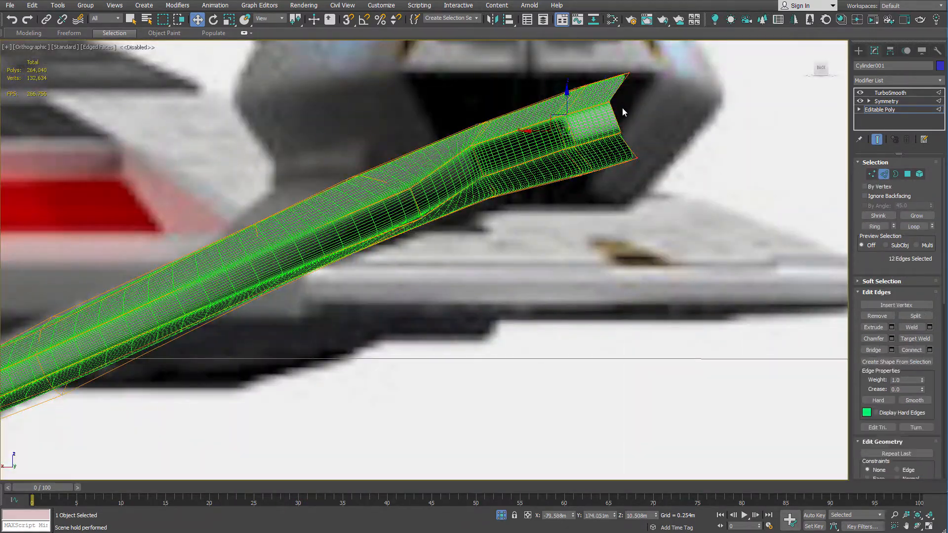
left_click(878, 138)
middle_click_drag(655, 95, 482, 191, "alt")
middle_click_drag(531, 167, 533, 201, "alt")
scroll(471, 131, "up", 3)
double_click(472, 132)
scroll(472, 132, "down", 5)
left_click(877, 140)
middle_click_drag(767, 162, 805, 47, "alt")
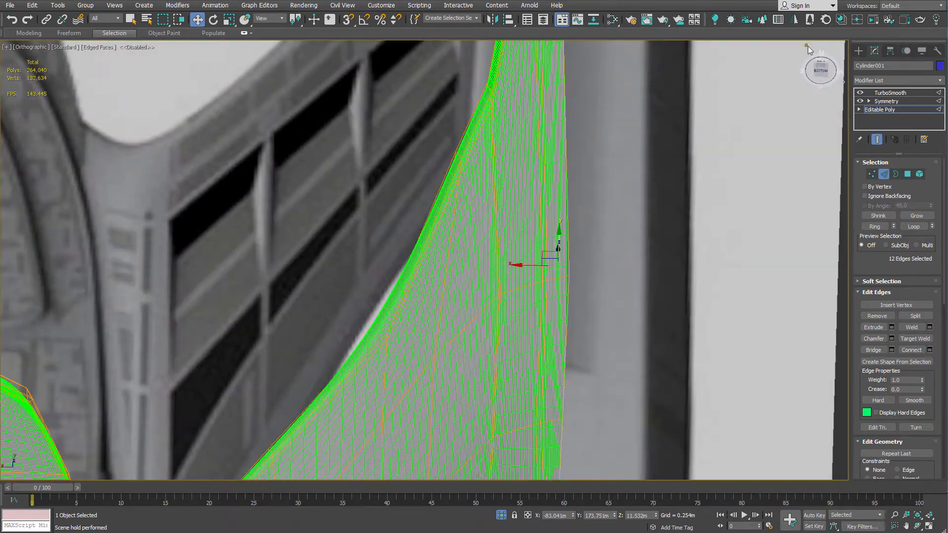
left_click(821, 67)
scroll(677, 141, "down", 5)
middle_click_drag(672, 162, 633, 245)
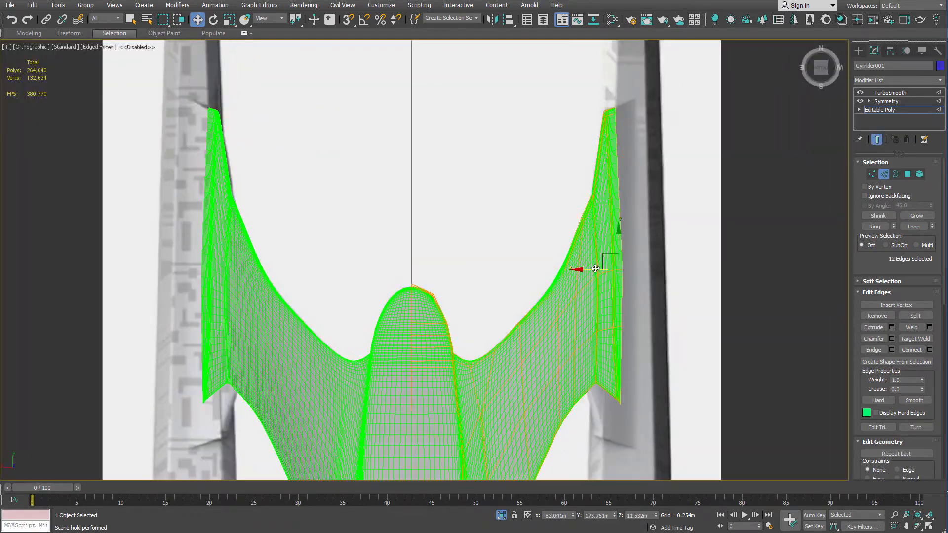
left_click_drag(596, 268, 616, 269)
middle_click_drag(616, 268, 637, 311, "alt")
Raise the connector's outer edge loop and fine-tune its height against the nacelle in the rear reference.
left_click_drag(638, 235, 641, 218)
middle_click_drag(640, 218, 646, 271, "alt")
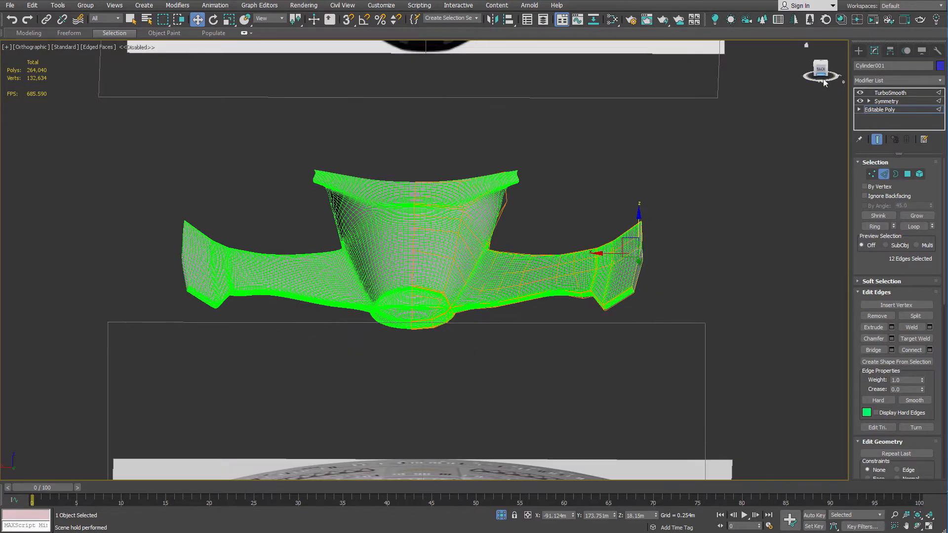
left_click(820, 69)
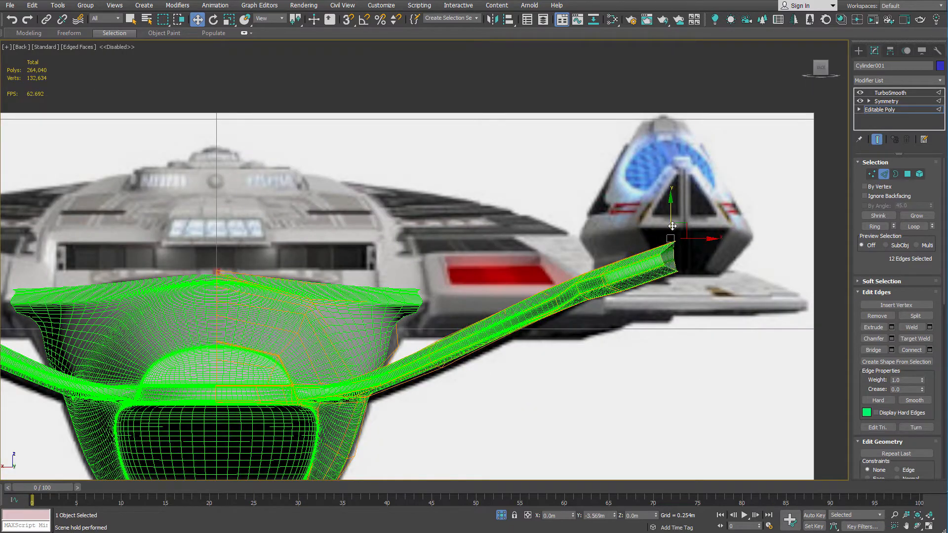
left_click_drag(672, 226, 672, 228)
scroll(533, 292, "up", 5)
scroll(552, 289, "down", 5)
Pull the connector's four aft outer-corner vertices rearward and extend its twelve forward-end vertices forward along the nacelle.
middle_click_drag(637, 301, 562, 213, "alt")
left_click(821, 67)
middle_click_drag(790, 160, 622, 123)
key("1")
left_click_drag(221, 193, 318, 232)
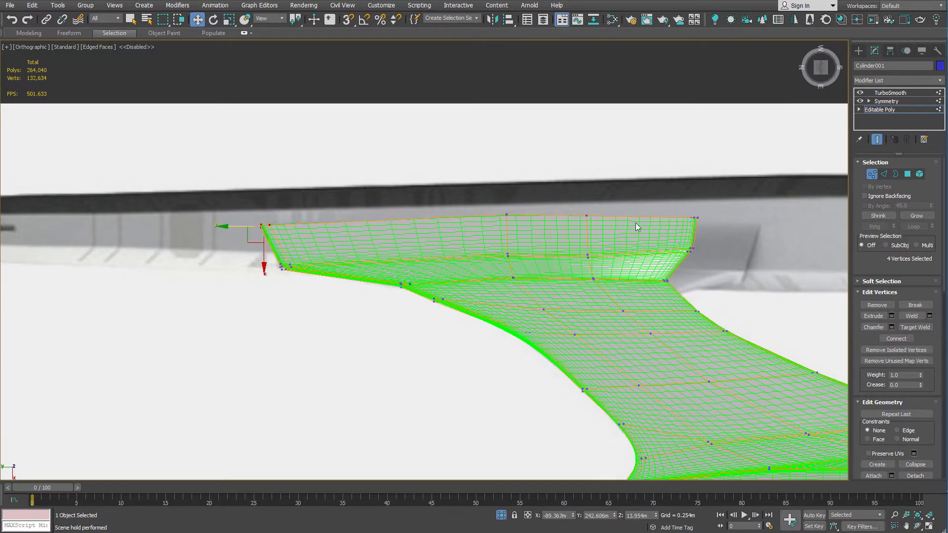
left_click_drag(711, 265, 705, 244)
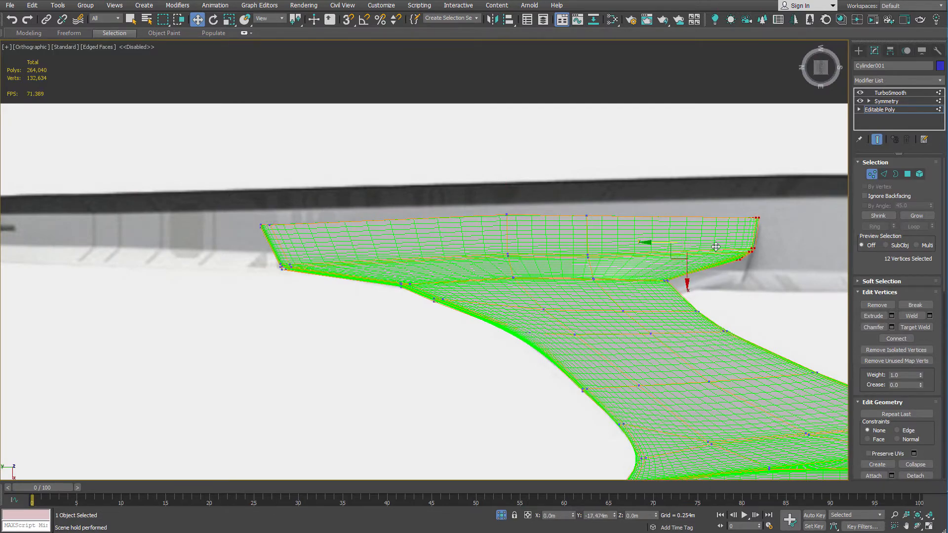
middle_click_drag(716, 247, 649, 245, "alt")
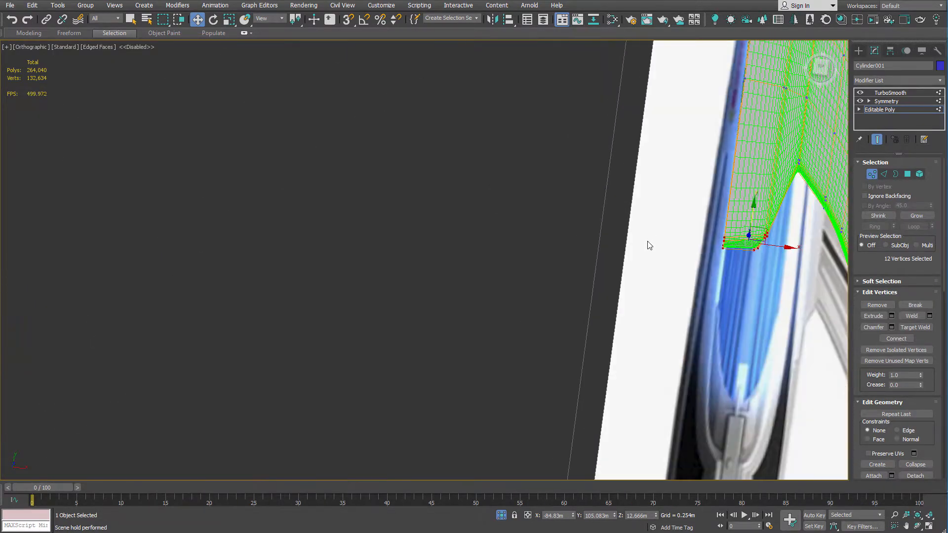
Move the eight vertices at the forward notch between pylon and connector rearward in the top view, with edged faces off.
key("t")
middle_click_drag(586, 245, 604, 245)
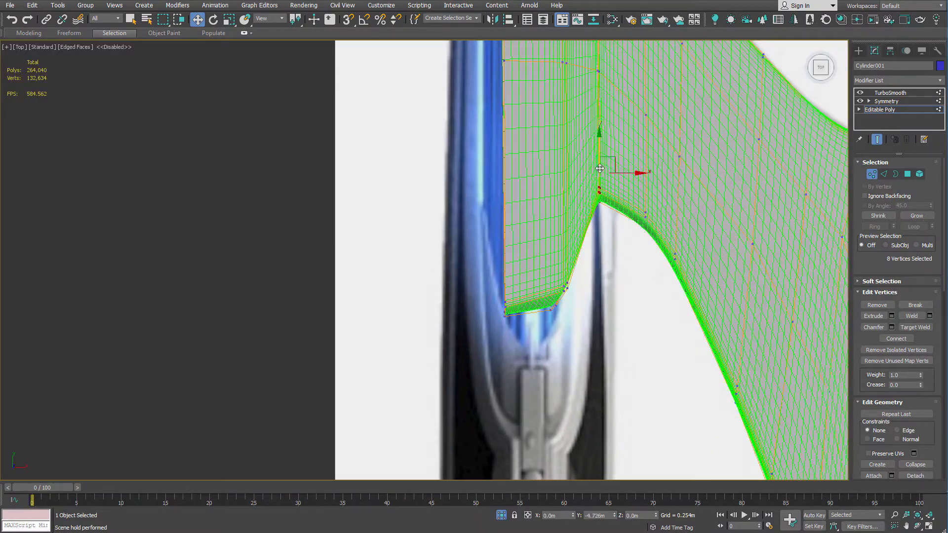
key("F4")
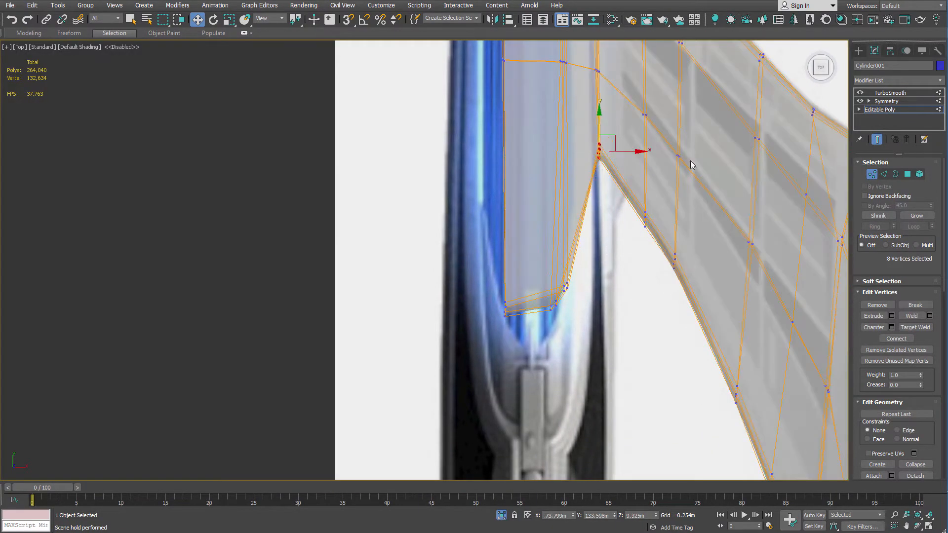
Slide the interior pylon vertices just inboard of the connector along their edges to even out the mesh flow.
middle_click_drag(670, 195, 496, 217)
scroll(496, 217, "down", 2)
middle_click_drag(511, 153, 501, 198)
scroll(460, 279, "up", 2)
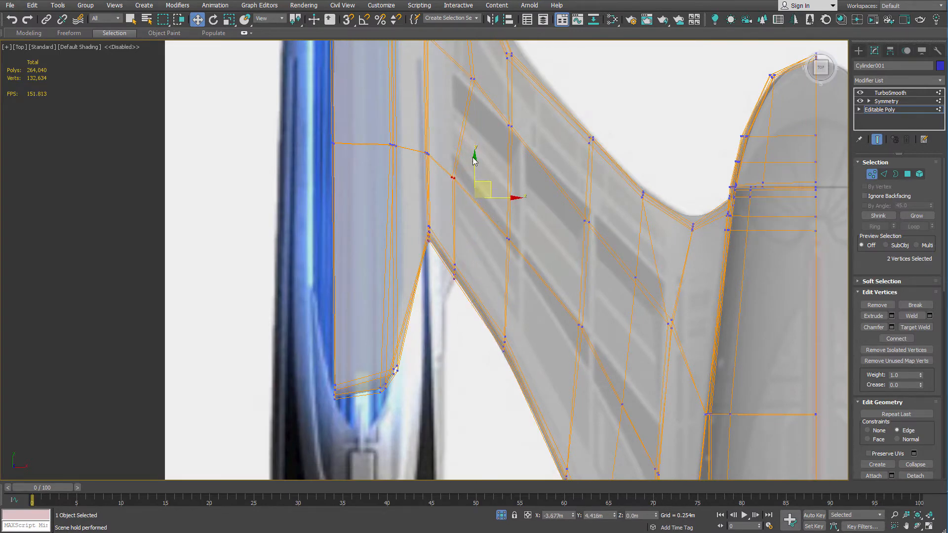
middle_click_drag(473, 160, 458, 273)
left_click_drag(444, 204, 473, 184)
scroll(423, 293, "up", 2)
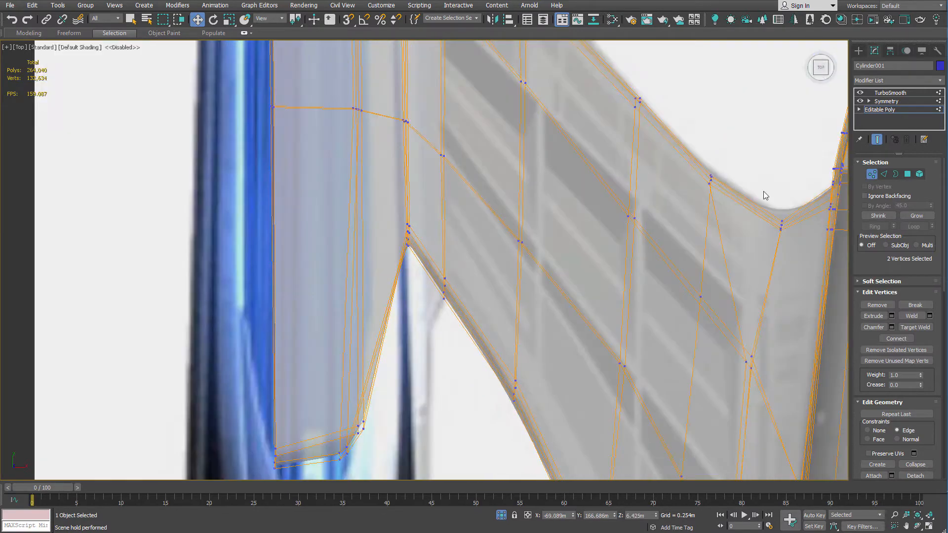
Toggle the smoothed result for comparison and refine the twelve-vertex loop on the pylon just inboard of the connector strips.
left_click(878, 142)
left_click(878, 142)
left_click_drag(406, 201, 426, 296)
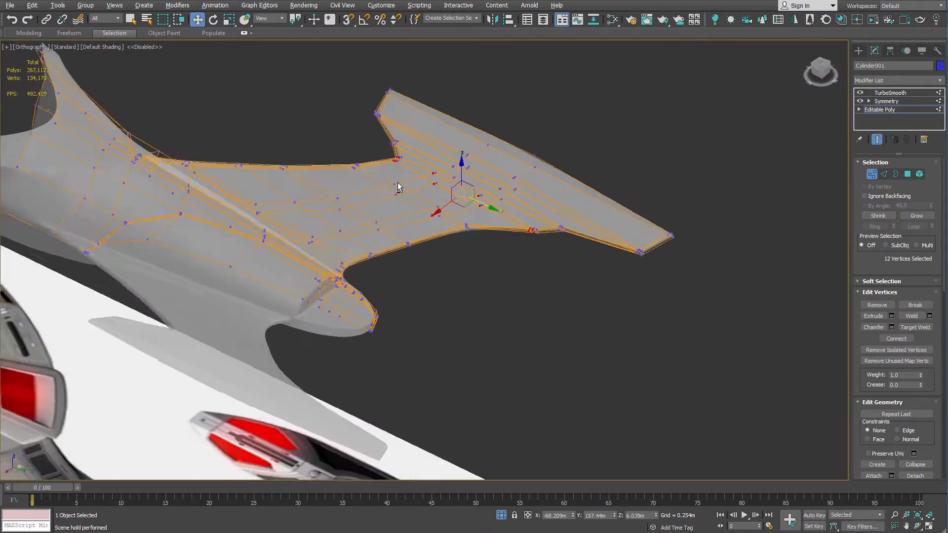
Leave vertex editing and compare the smoothed pylon and connector with the rear reference.
middle_click_drag(398, 188, 542, 232, "alt")
key("1")
left_click(816, 68)
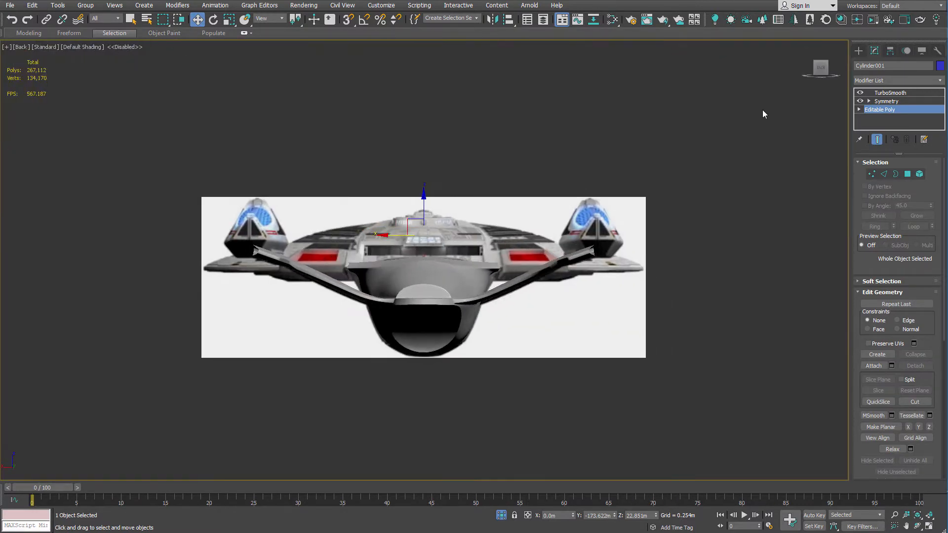
scroll(612, 241, "up", 5)
middle_click_drag(660, 202, 763, 132)
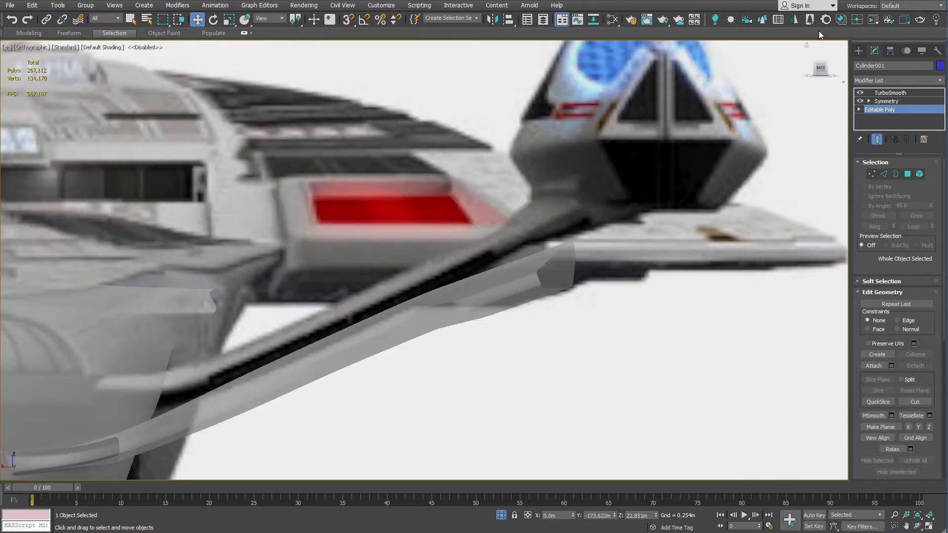
Raise the twelve vertices at the outer end of the connector along Z in the rear view.
left_click(819, 68)
left_click(870, 173)
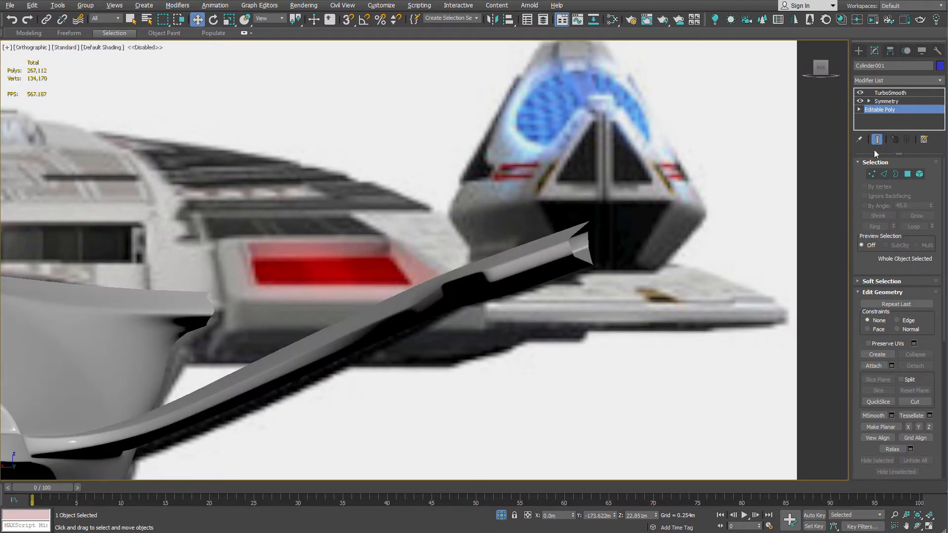
scroll(549, 224, "up", 3)
left_click_drag(553, 158, 631, 252)
left_click_drag(588, 168, 588, 156)
left_click_drag(637, 100, 723, 195)
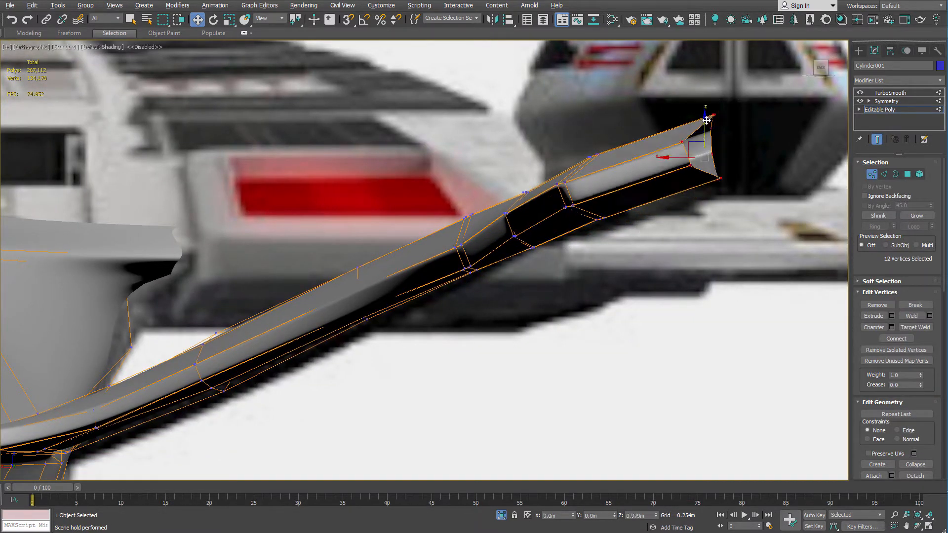
left_click_drag(704, 121, 705, 96)
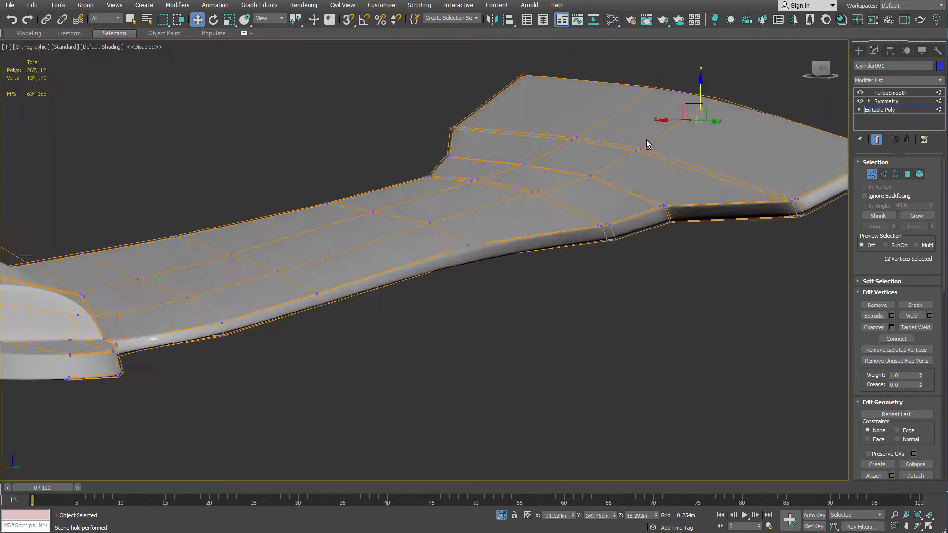
Lower the vertex loops where the pylon meets the connector along Z to follow the rear reference.
middle_click_drag(647, 144, 800, 209, "alt")
left_click(820, 70)
scroll(615, 280, "up", 5)
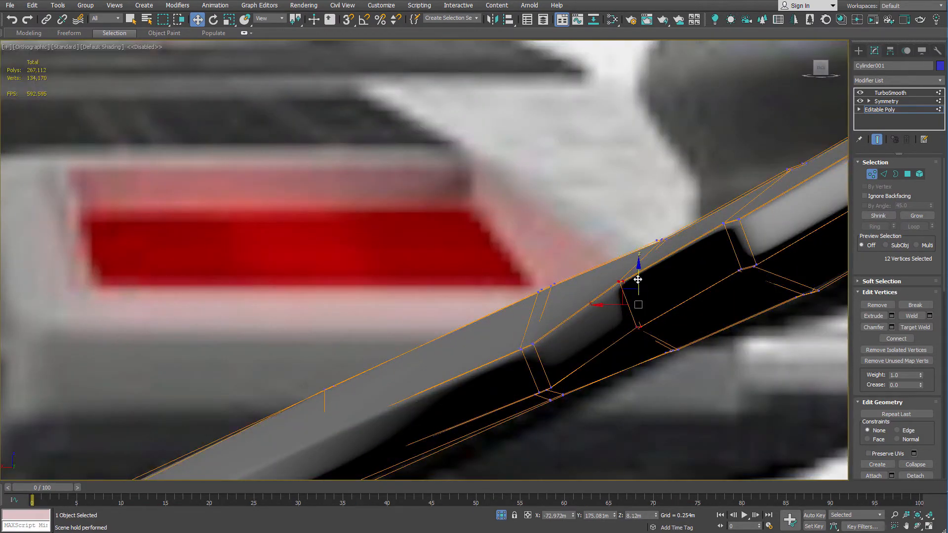
left_click_drag(638, 280, 639, 304)
left_click_drag(739, 209, 742, 246)
scroll(745, 242, "down", 5)
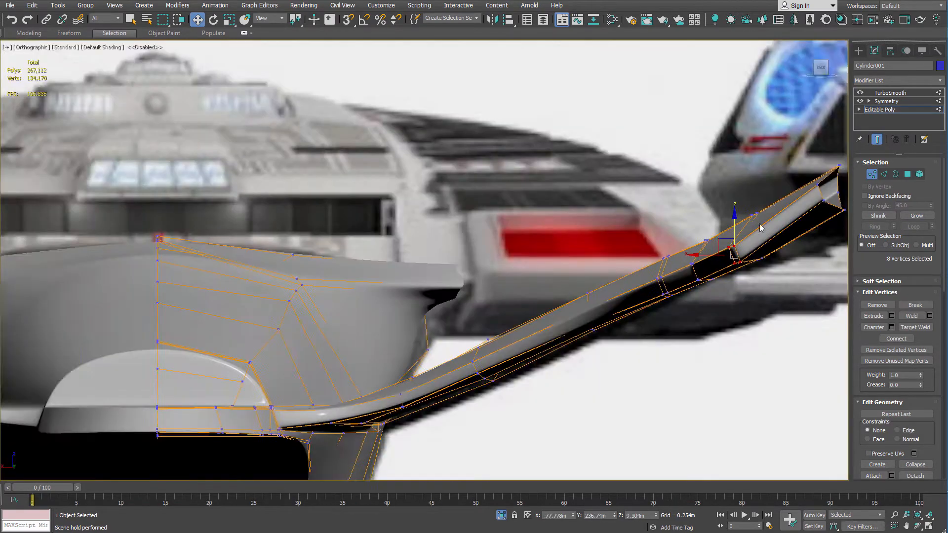
Lower the upper vertices midway along the connector slightly in the rear view.
scroll(819, 199, "up", 3)
middle_click_drag(819, 199, 742, 215)
left_click_drag(759, 237, 719, 174)
left_click_drag(740, 178, 746, 214)
Straighten the connector's forward lower edge in the front view by raising the notch vertices and adjusting the neighbouring corner vertices.
middle_click_drag(746, 214, 490, 199, "alt")
key("f")
scroll(610, 236, "down", 5)
scroll(490, 198, "up", 2)
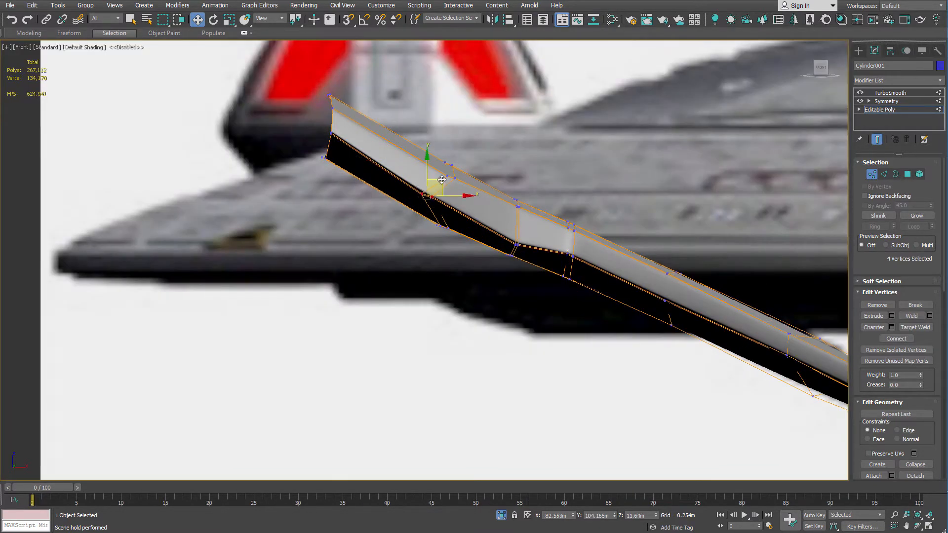
scroll(463, 212, "up", 3)
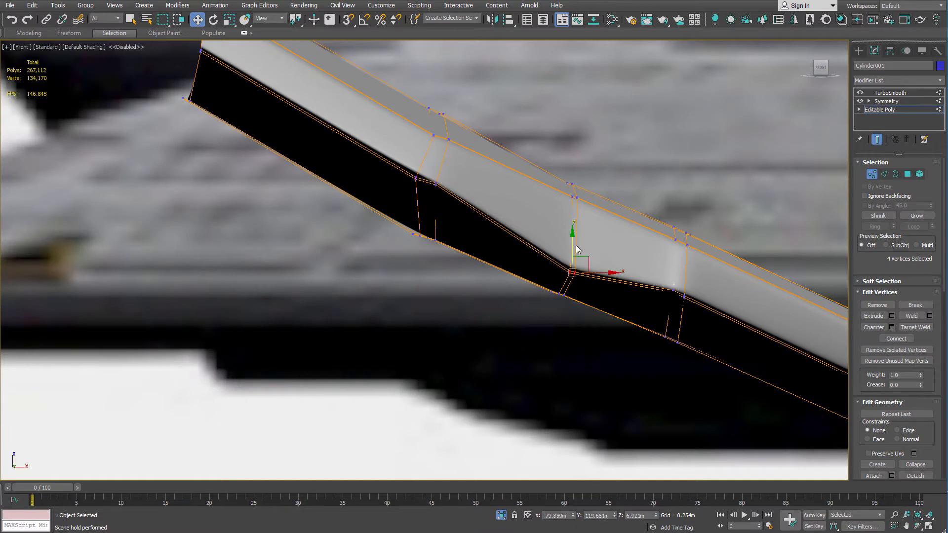
left_click_drag(575, 244, 448, 187)
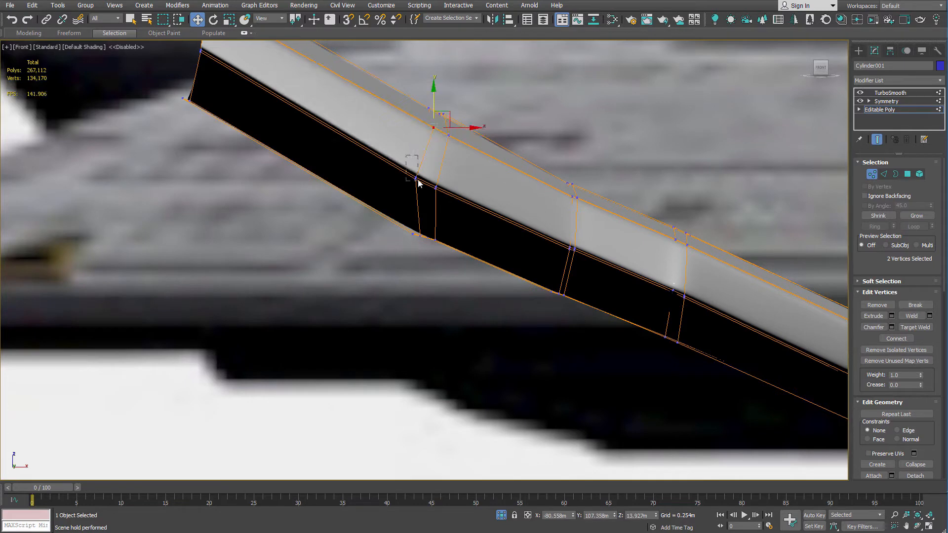
left_click_drag(429, 162, 436, 164)
Lower the four vertices on the connector's underside edge slightly in the front view.
scroll(437, 164, "down", 3)
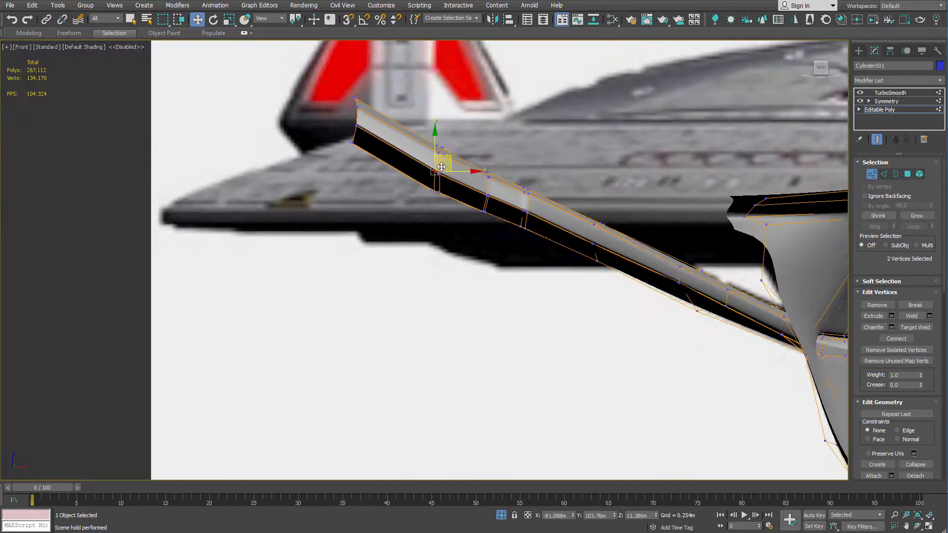
scroll(483, 201, "up", 2)
mouse_move(354, 164)
left_mouse_down()
mouse_move(373, 170)
mouse_move(355, 168)
left_mouse_up()
scroll(390, 158, "down", 3)
scroll(394, 144, "up", 2)
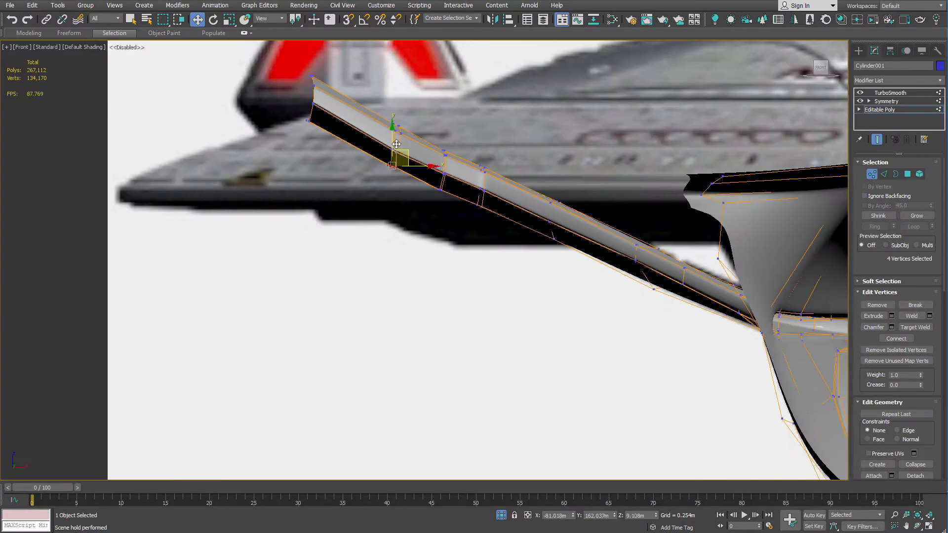
Nudge two adjacent vertices on the connector's inner strip downward to smooth the surface, and leave vertex editing.
middle_click_drag(397, 144, 564, 191, "alt")
scroll(565, 191, "down", 4)
scroll(469, 198, "up", 4)
left_click(346, 149)
left_click(353, 148, "ctrl")
middle_click_drag(354, 148, 401, 129, "alt")
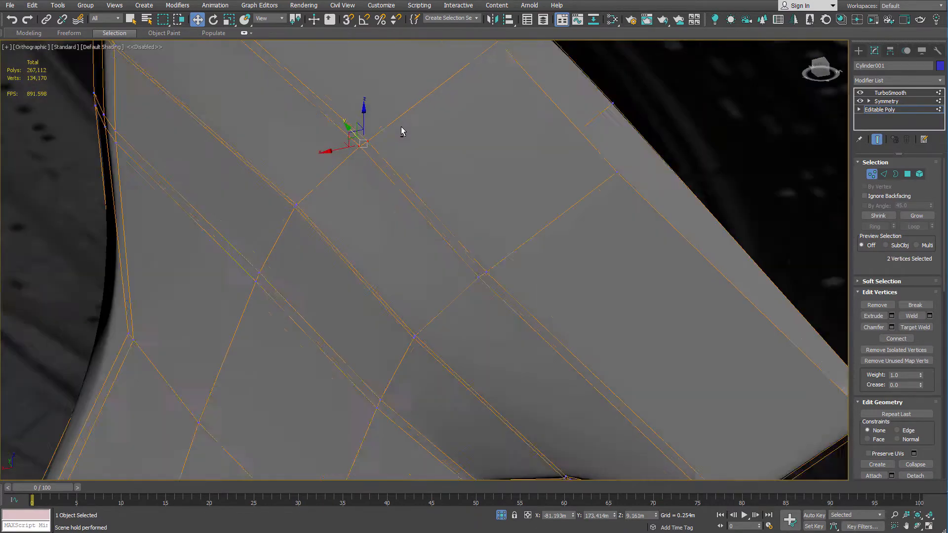
scroll(400, 131, "down", 2)
left_click_drag(328, 153, 328, 156)
scroll(330, 157, "down", 5)
middle_click_drag(332, 157, 364, 191, "alt")
key("1")
Examine the smoothed pylons and connectors in perspective and against the rear reference.
scroll(396, 207, "down", 6)
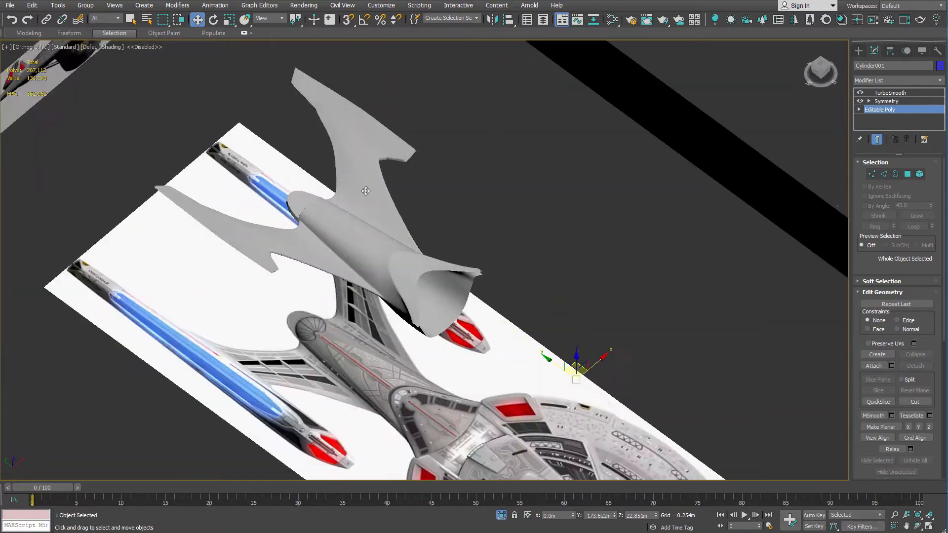
scroll(469, 239, "up", 3)
middle_click_drag(418, 170, 487, 281)
scroll(487, 283, "up", 3)
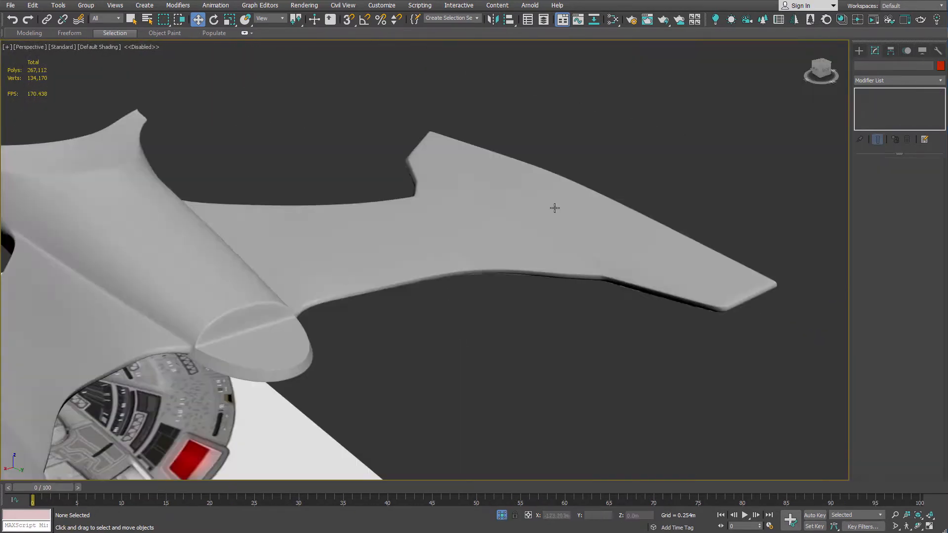
scroll(554, 207, "down", 4)
middle_click_drag(554, 207, 520, 157, "alt")
left_click(822, 70)
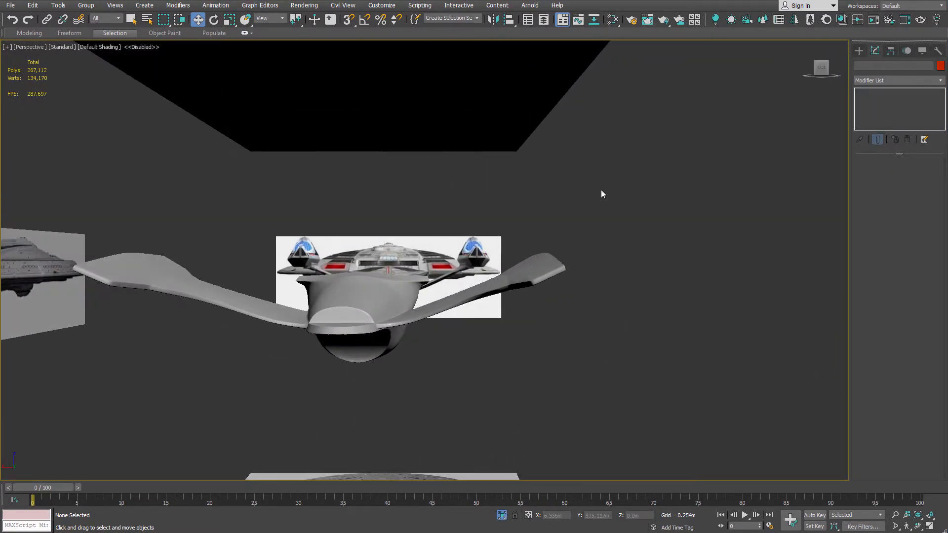
scroll(473, 271, "up", 6)
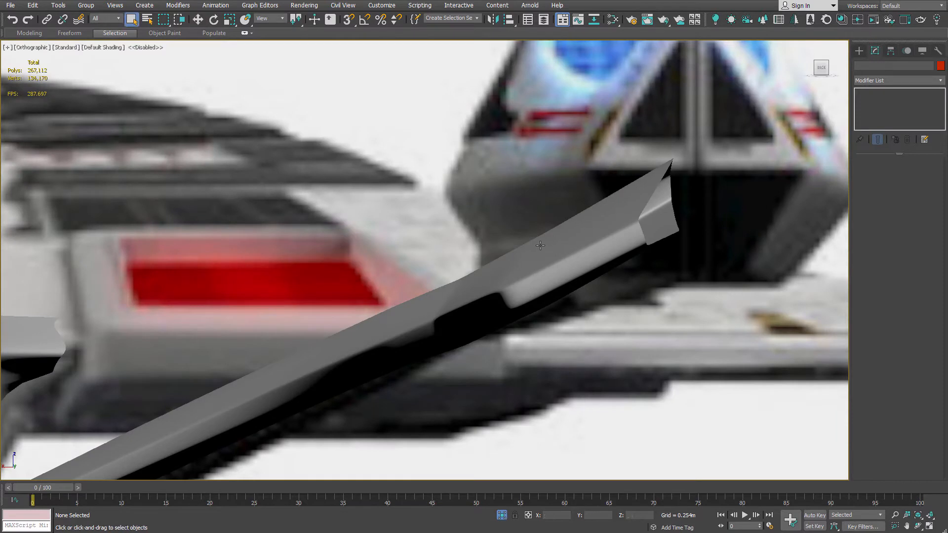
Resume vertex editing on the pylon mesh and raise the sixteen upper connector vertices along Z in the rear view.
left_click(540, 246)
left_click(919, 109)
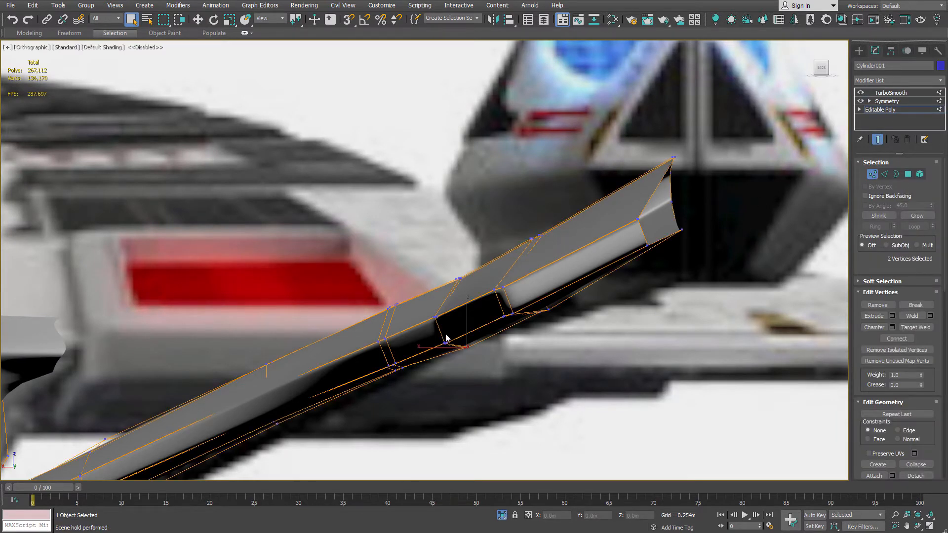
left_click_drag(627, 213, 651, 229, "ctrl")
key("w")
left_click_drag(514, 216, 554, 248, "ctrl")
left_click_drag(657, 140, 717, 178, "ctrl")
left_click_drag(573, 201, 572, 185)
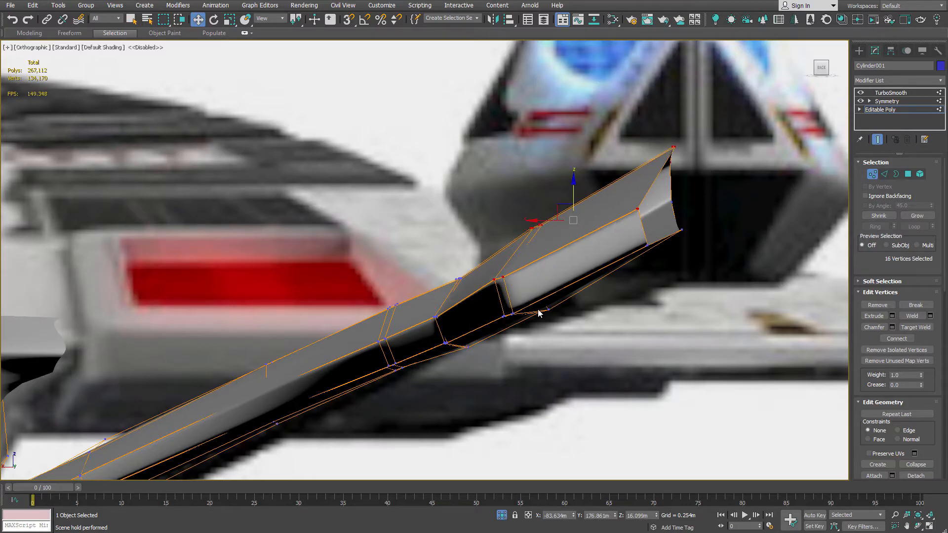
Lower the four lower-edge vertices at the connector's outer end in the back view, checking hidden vertices in wireframe.
key("F3")
scroll(502, 301, "up", 2)
scroll(506, 303, "up", 2)
middle_click_drag(506, 303, 501, 275)
left_click_drag(502, 275, 662, 328)
scroll(659, 295, "down", 5)
middle_click_drag(659, 295, 644, 282, "alt")
key("F3")
middle_click_drag(691, 311, 441, 127)
left_click_drag(518, 227, 583, 279, "ctrl")
key("k")
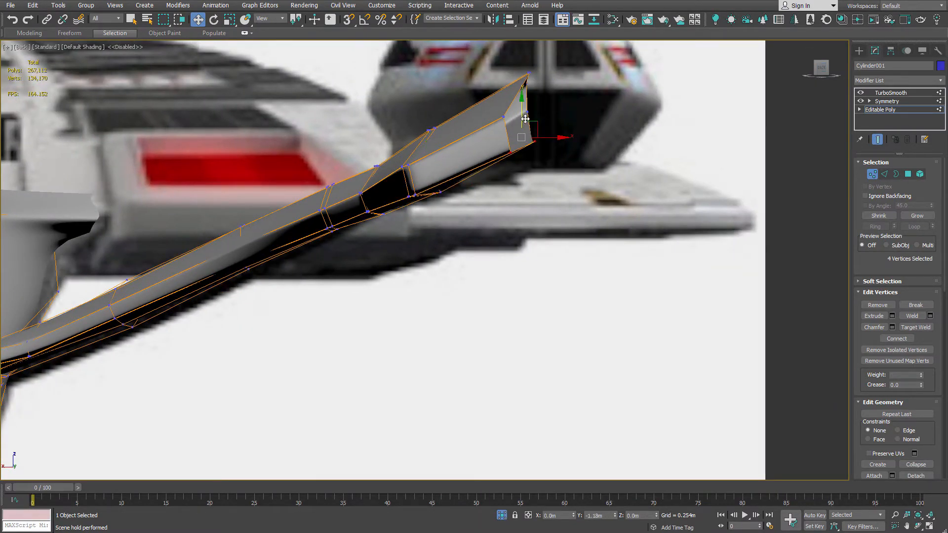
middle_click_drag(512, 123, 338, 120, "alt")
Lower the vertices along the connector's forward lower edge in the front view.
left_click(821, 68)
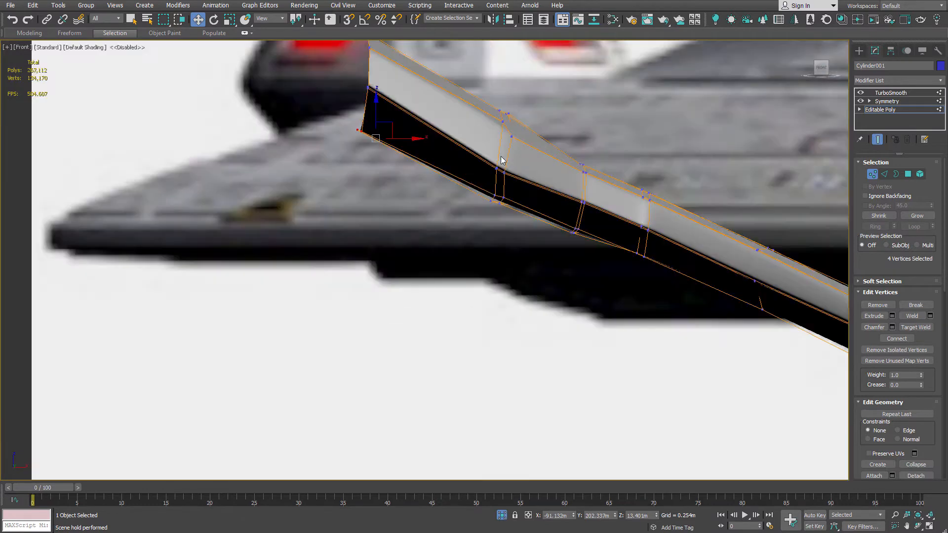
left_click_drag(523, 246, 523, 247)
left_click_drag(499, 160, 499, 168)
left_click_drag(412, 170, 375, 108)
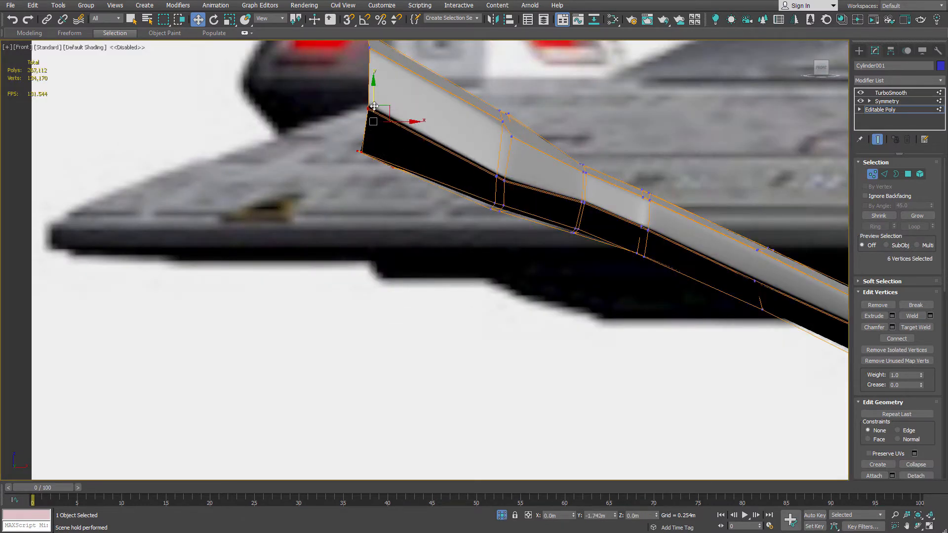
Lower the fourteen vertices at the connector's lower inner corner, fine-tune the two forward corner vertices and leave vertex editing.
scroll(413, 110, "down", 2)
scroll(449, 136, "up", 2)
left_click_drag(489, 153, 499, 155)
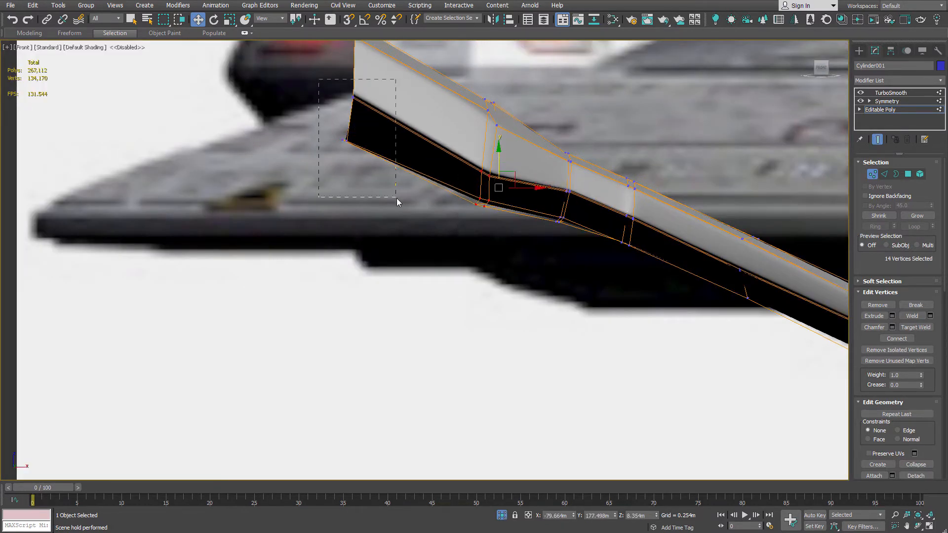
scroll(457, 159, "up", 4)
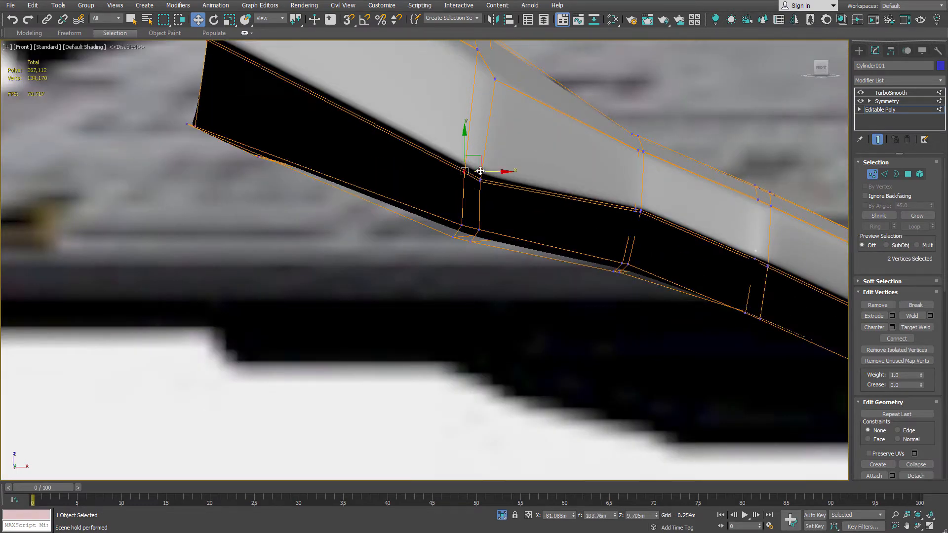
left_click_drag(465, 150, 465, 152)
middle_click_drag(471, 169, 412, 193, "alt")
middle_click_drag(412, 192, 366, 204)
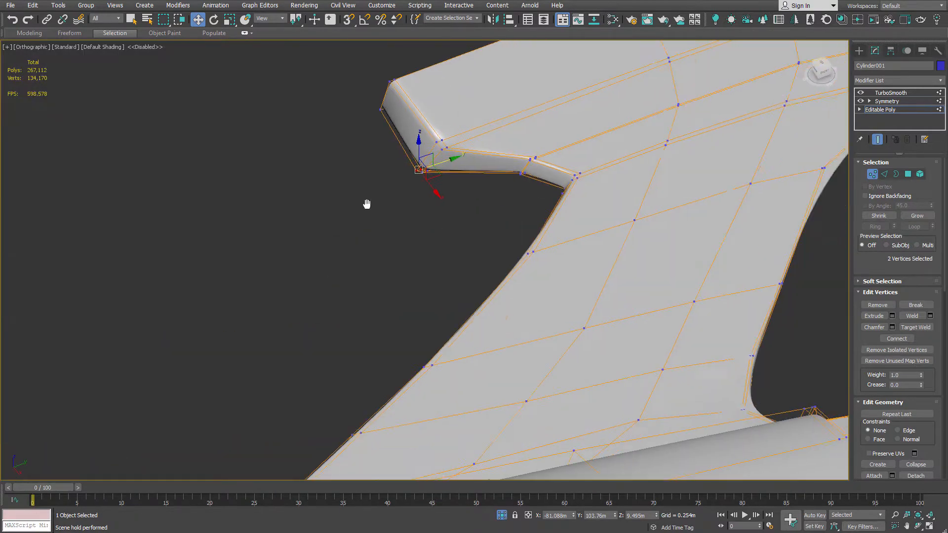
scroll(367, 204, "down", 4)
key("1")
Display the unsmoothed cage with edged faces and select the two upper vertices at the connector's forward inner corner.
middle_click_drag(444, 181, 553, 309, "alt")
scroll(478, 188, "down", 4)
left_click(876, 140)
key("F4")
scroll(703, 244, "up", 4)
left_click(872, 174)
middle_click_drag(681, 170, 431, 249, "alt")
scroll(431, 249, "up", 5)
left_click_drag(330, 155, 362, 174)
middle_click_drag(362, 174, 436, 169, "alt")
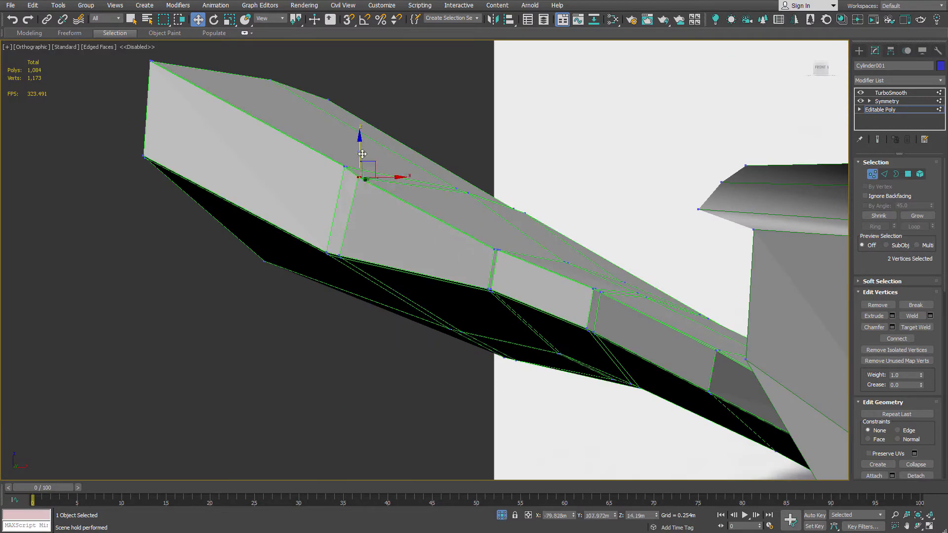
middle_click_drag(362, 154, 312, 181, "alt")
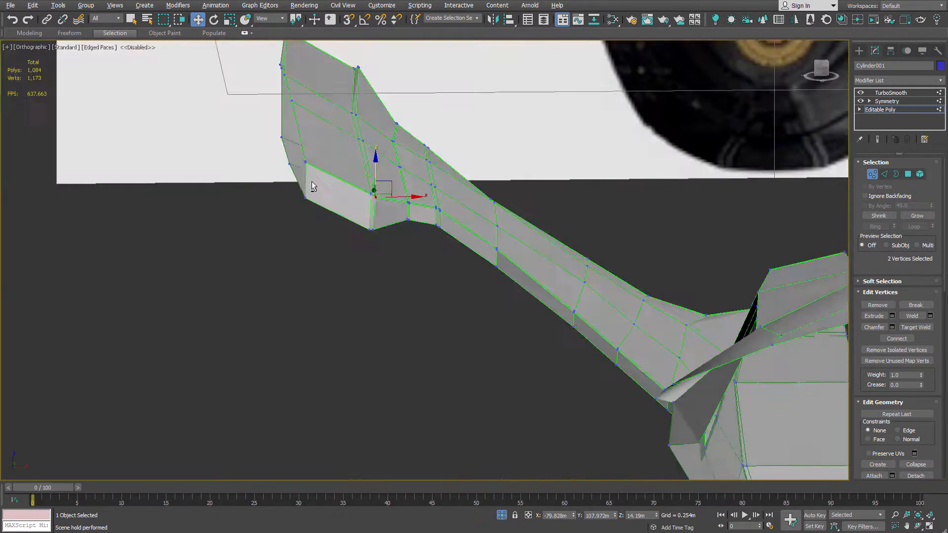
left_click_drag(312, 182, 303, 222, "alt")
Move the five vertices midway between the notch and the connector's forward corner toward the bow in the top view.
key("t")
scroll(340, 232, "down", 14)
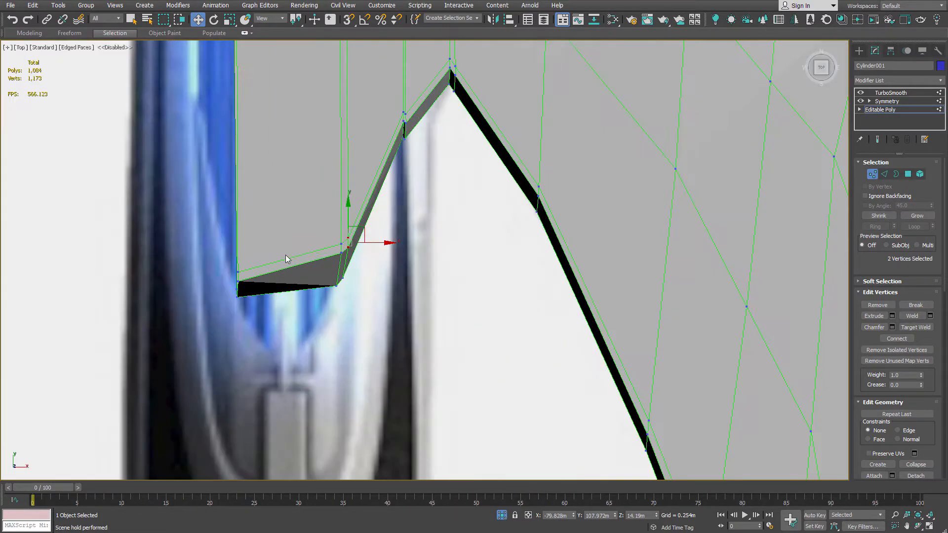
middle_click_drag(423, 110, 419, 192)
scroll(405, 204, "up", 5)
left_click_drag(376, 170, 392, 264)
left_click_drag(386, 192, 385, 208)
scroll(385, 208, "down", 5)
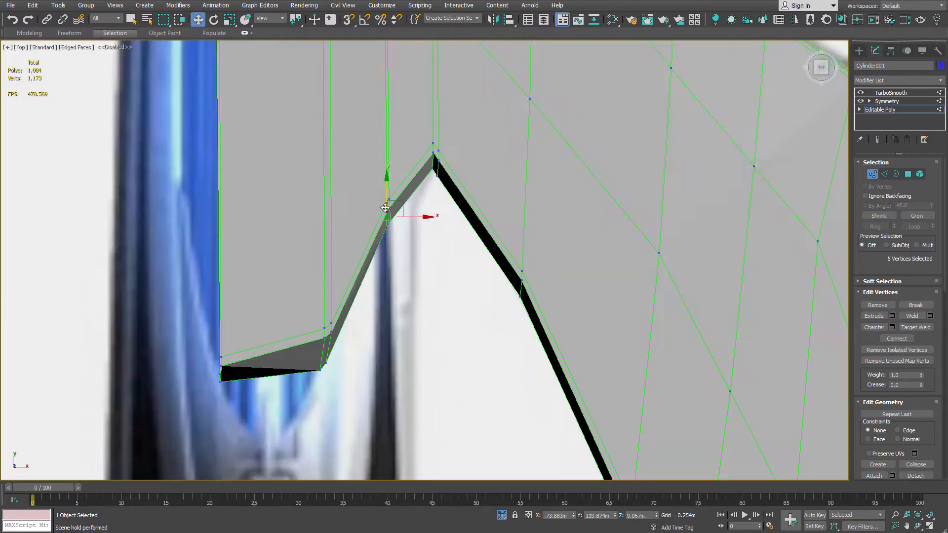
Move the four lower vertices at the connector's forward inner corner rearward and align the outer corner vertices in the top view.
middle_click_drag(296, 338, 333, 259)
left_click_drag(361, 269, 360, 243)
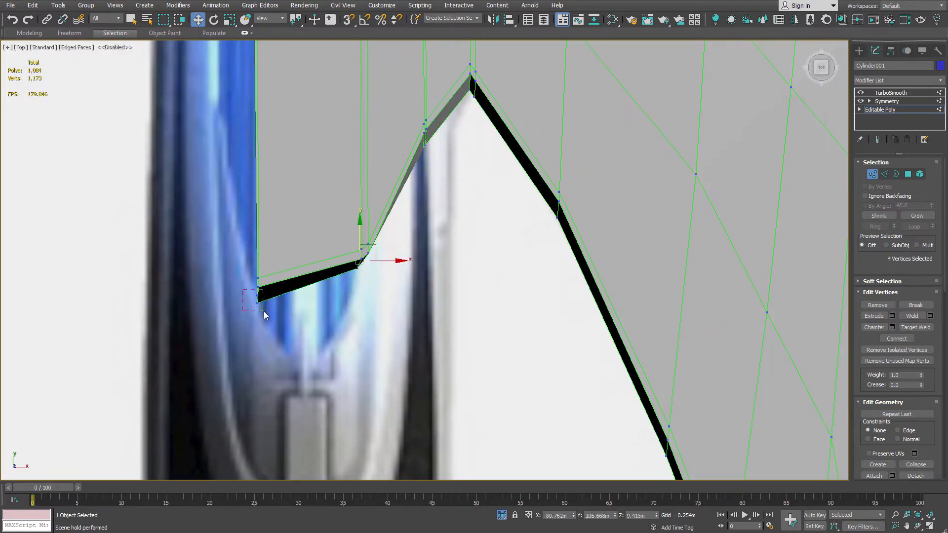
left_click_drag(260, 261, 259, 263)
scroll(341, 235, "down", 8)
Select the two upper vertices at the connector's aft inner corner and raise them along Z.
mouse_move(341, 235)
middle_mouse_down("alt")
mouse_move(349, 229)
mouse_move(340, 258)
mouse_move(328, 239)
middle_mouse_up("alt")
scroll(340, 258, "up", 3)
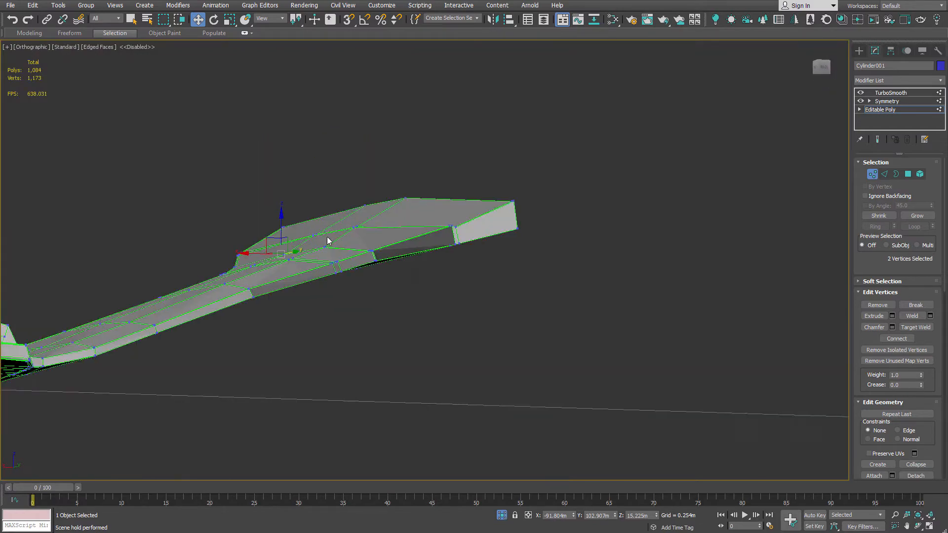
scroll(328, 232, "up", 4)
middle_click_drag(732, 226, 536, 395)
scroll(536, 395, "up", 3)
middle_click_drag(535, 394, 520, 442, "alt")
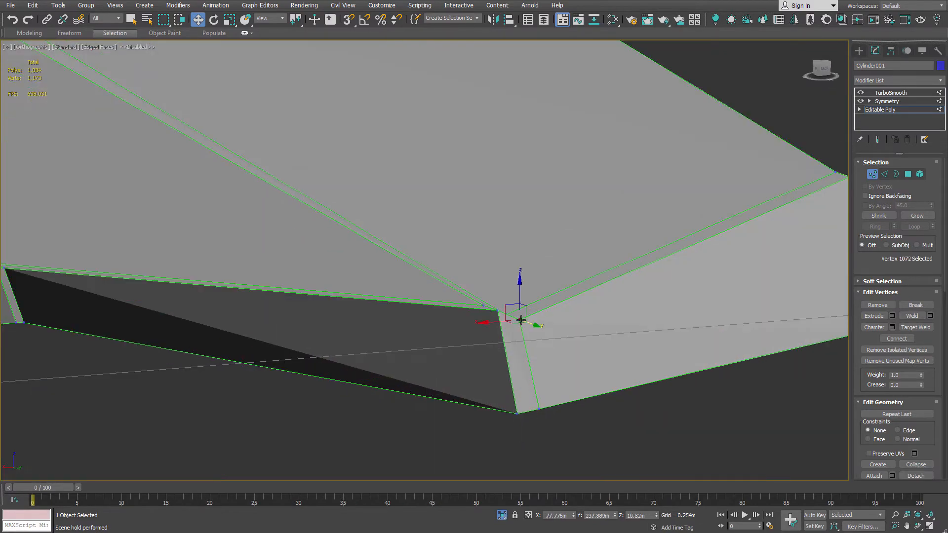
middle_click_drag(521, 319, 581, 283, "alt")
left_click(510, 312, "ctrl")
left_click_drag(515, 283, 512, 254)
Examine the two underside vertices midway along the connector and the mesh around them from several angles.
middle_click_drag(513, 254, 641, 277, "alt")
scroll(502, 260, "down", 4)
middle_click_drag(641, 277, 419, 217, "alt")
scroll(567, 313, "down", 3)
middle_click_drag(454, 207, 552, 199)
scroll(552, 199, "up", 3)
scroll(433, 177, "up", 5)
middle_click_drag(524, 77, 581, 149)
left_click(457, 171, "ctrl")
scroll(563, 188, "down", 8)
middle_click_drag(563, 187, 637, 81, "alt")
scroll(561, 201, "up", 4)
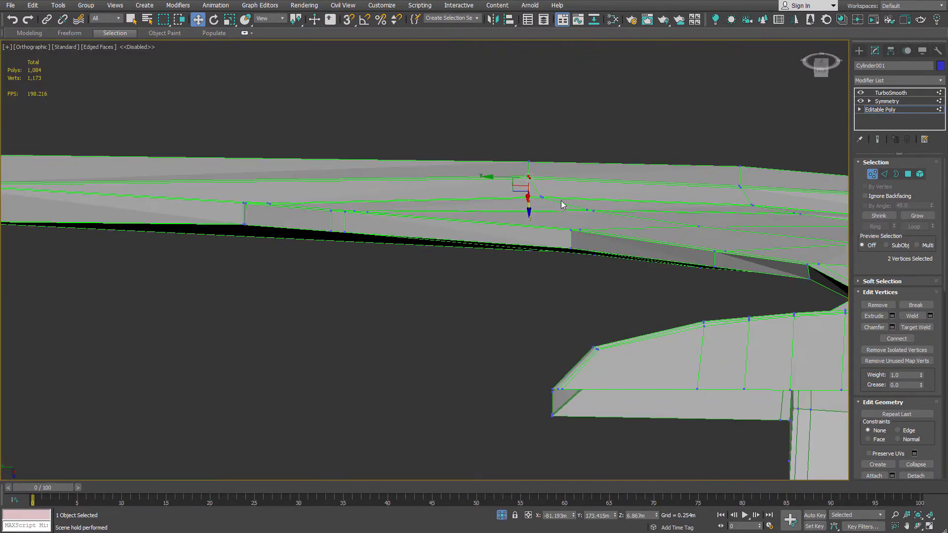
middle_click_drag(544, 214, 515, 250, "alt")
Leave vertex editing and show the smoothed pylons with edged faces off.
key("1")
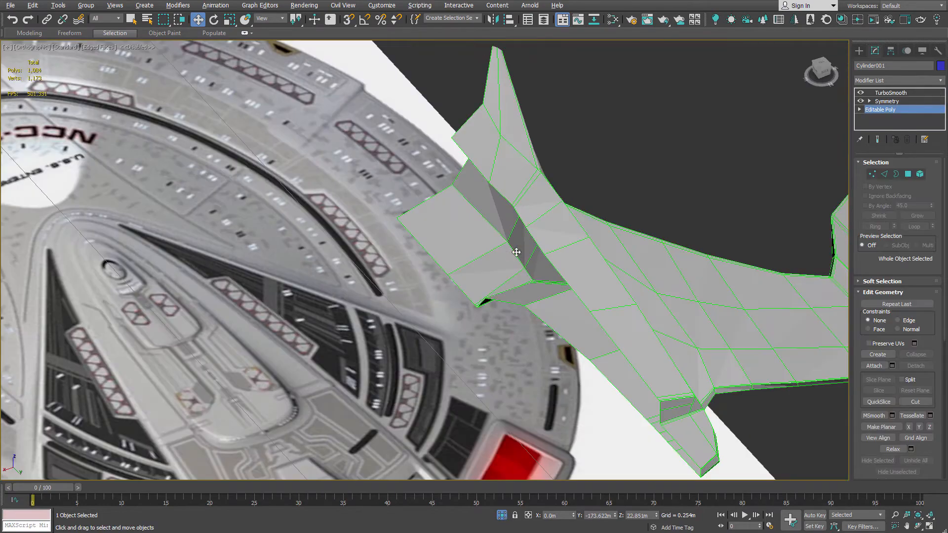
left_click(894, 93)
key("F4")
mouse_move(568, 138)
middle_mouse_down("alt")
mouse_move(445, 158)
mouse_move(574, 95)
mouse_move(594, 132)
mouse_move(552, 138)
mouse_move(593, 192)
mouse_move(500, 222)
mouse_move(529, 285)
mouse_move(527, 274)
middle_mouse_up("alt")
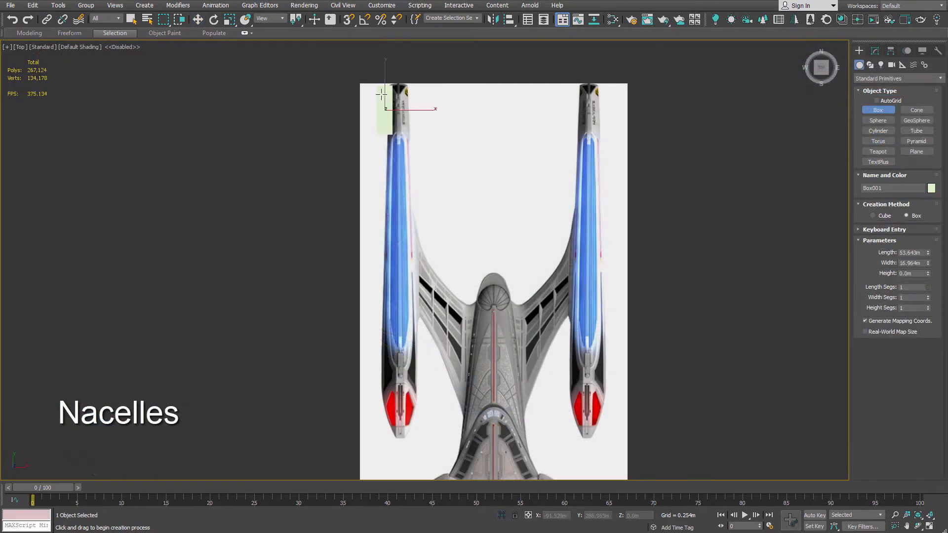
Draw a box about 330 m long and 43 m wide over one nacelle in the top view, and make it see-through with edged faces.
left_click_drag(377, 86, 422, 439)
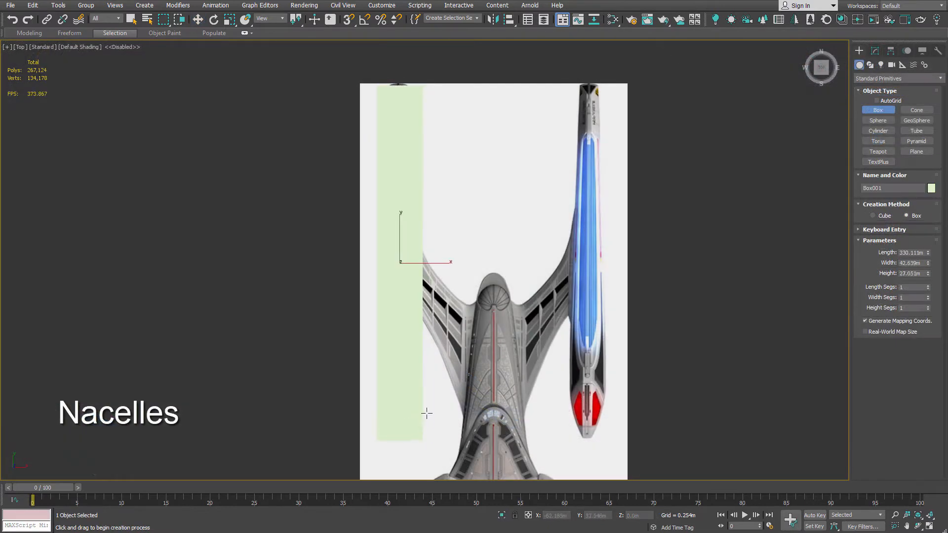
right_click(443, 401)
key("alt+x")
scroll(425, 339, "up", 2)
middle_click_drag(424, 338, 431, 276)
left_click_drag(432, 167, 431, 168)
key("F4")
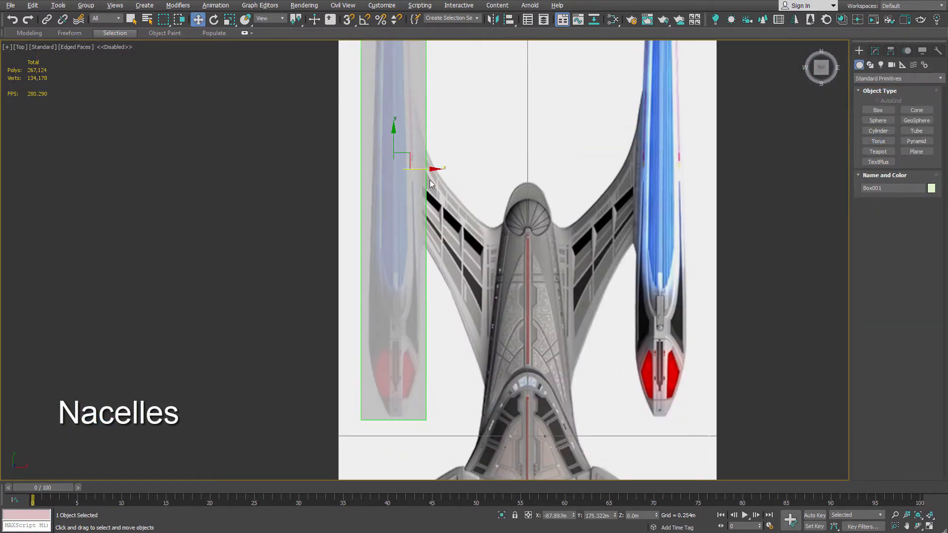
Move the box to about Y 176.7 m over the nacelle in the top reference and set its width to 34.112 m.
middle_click_drag(430, 186, 435, 187)
scroll(435, 188, "up", 2)
left_click(874, 51)
middle_click_drag(635, 277, 657, 242)
left_click_drag(927, 185, 929, 194)
scroll(656, 169, "down", 3)
scroll(637, 170, "up", 1)
middle_click_drag(637, 170, 605, 244)
left_click_drag(520, 185, 520, 184)
scroll(548, 155, "down", 2)
middle_click_drag(548, 155, 537, 253)
Raise the box to about Z 7.9 m and set its height to 34.271 m to match the nacelle in the front and back references.
middle_click_drag(539, 269, 549, 177, "alt")
key("f")
key("z")
scroll(548, 178, "down", 5)
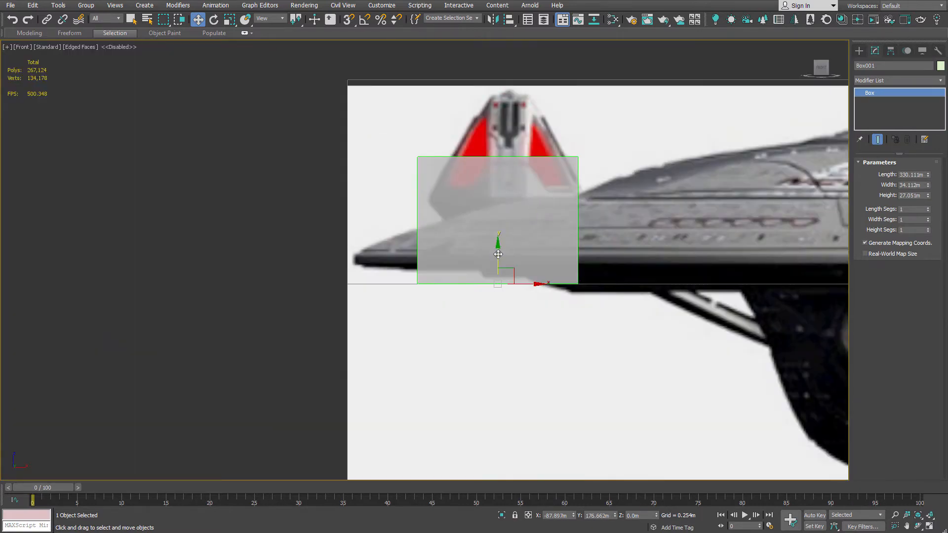
left_click_drag(498, 254, 505, 217)
left_click_drag(930, 191, 932, 181)
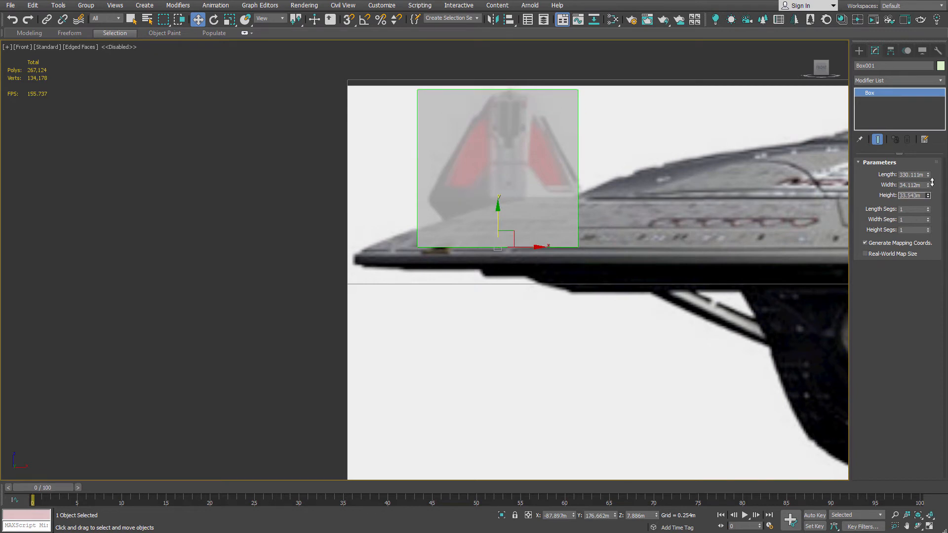
key("p")
left_click(819, 70)
scroll(649, 161, "up", 5)
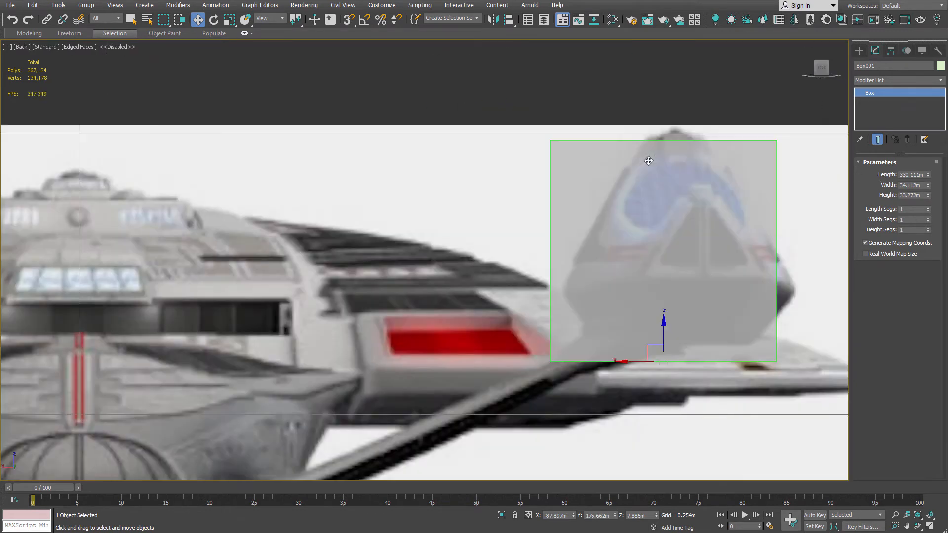
left_click_drag(928, 194, 929, 190)
Give the box two width segments and set its width to 33.429 m against the top reference.
key("t")
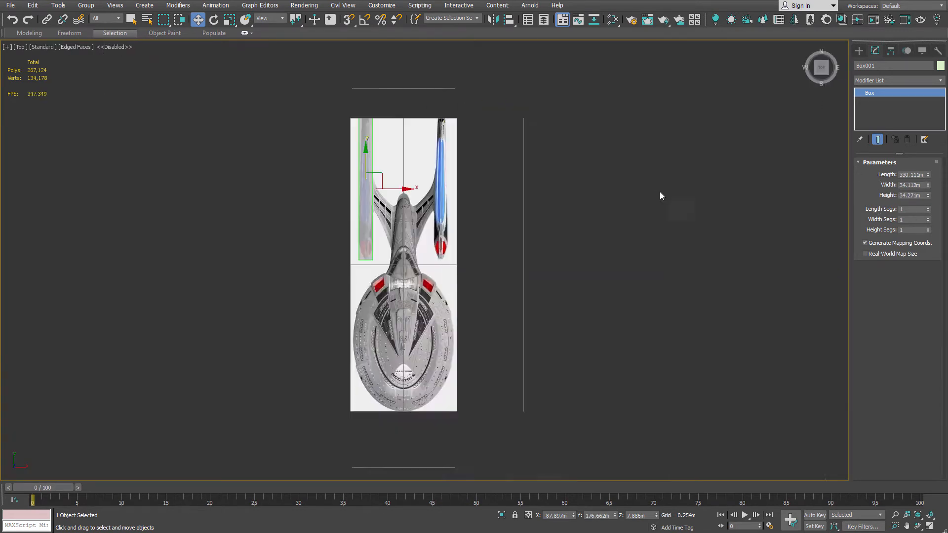
scroll(381, 219, "up", 5)
middle_click_drag(381, 218, 459, 284)
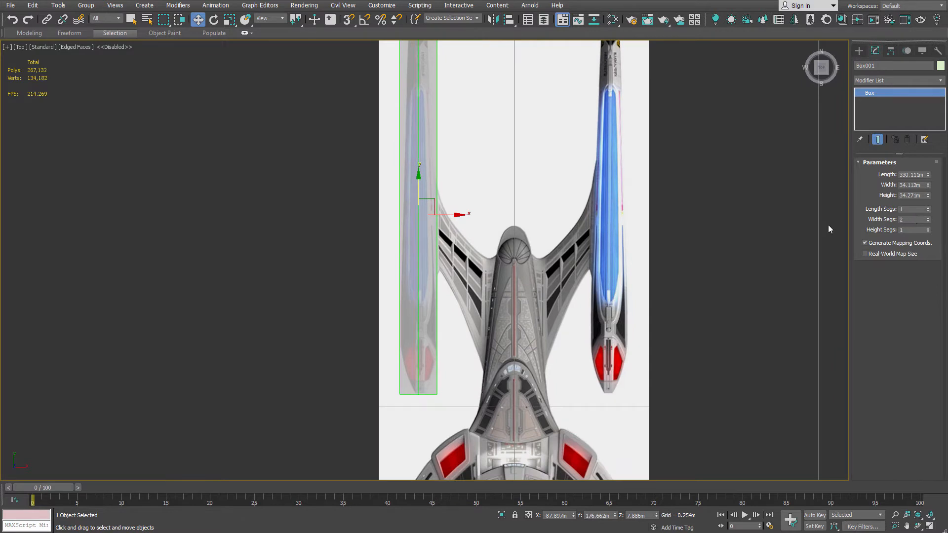
scroll(459, 265, "up", 10)
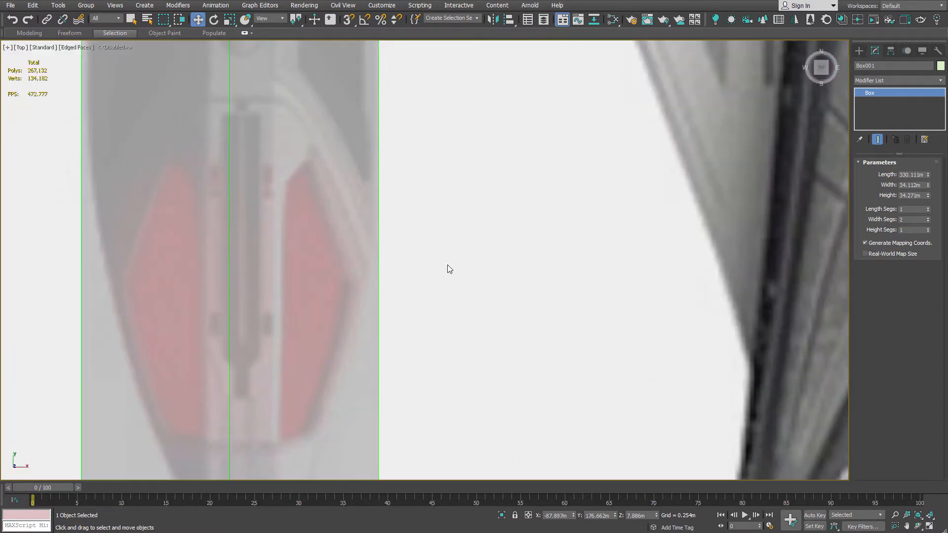
left_click_drag(931, 188, 929, 191)
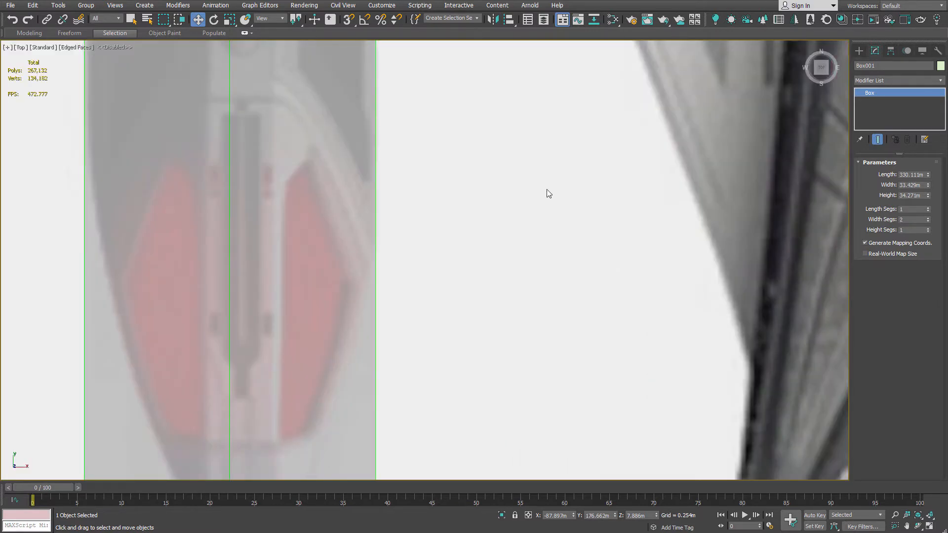
scroll(497, 300, "down", 12)
Give the box two height segments, then convert it to Editable Poly with an extra vertical edge loop on the inner side of centre.
middle_click_drag(513, 285, 517, 215, "alt")
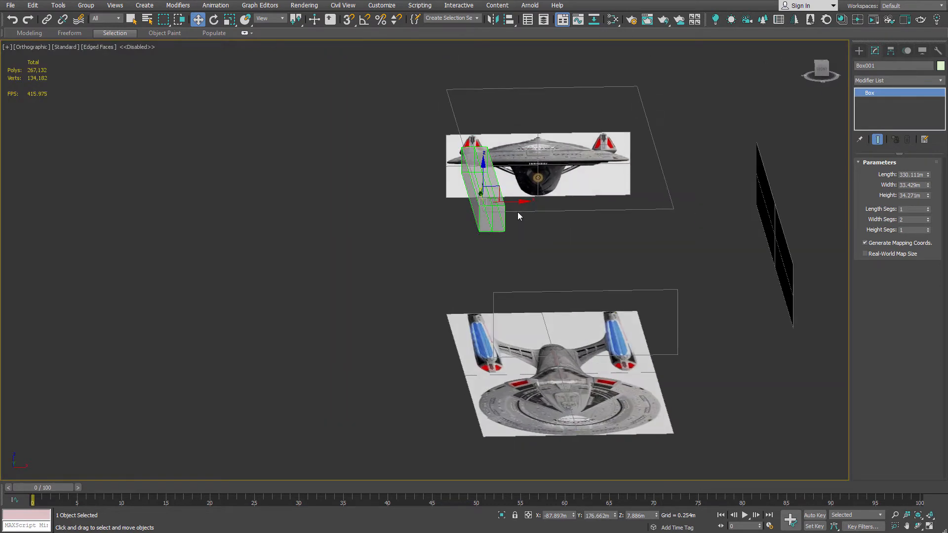
key("f")
scroll(461, 194, "down", 5)
middle_click_drag(461, 195, 837, 354)
right_click(414, 195)
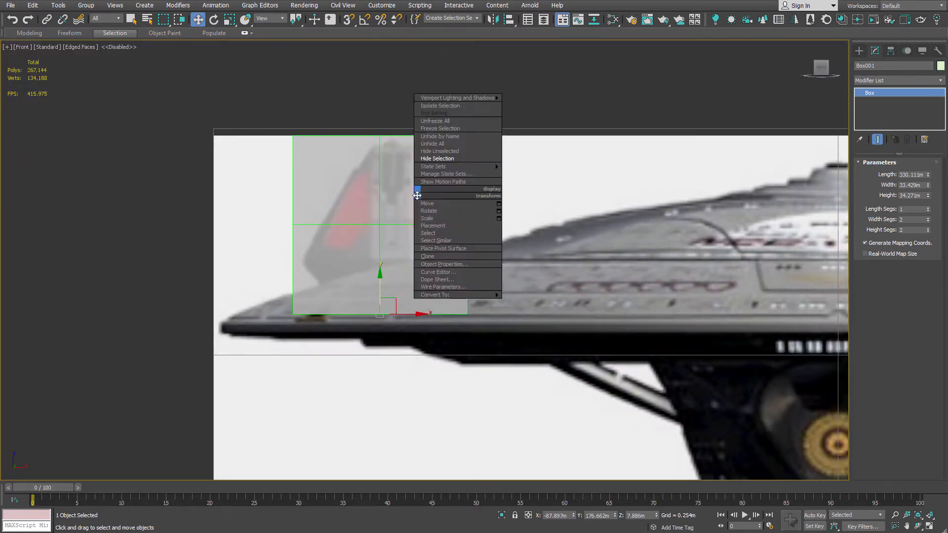
left_click(509, 302)
scroll(409, 244, "up", 2)
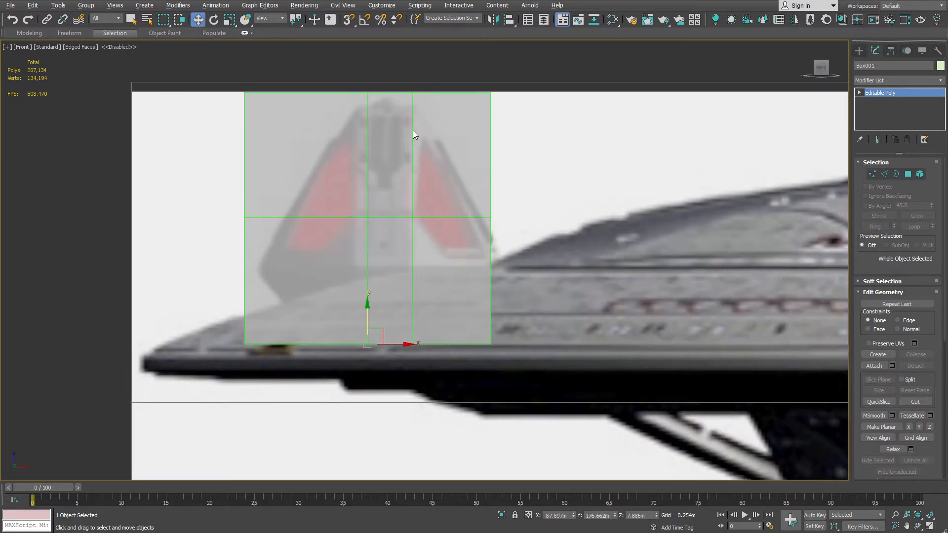
Select the box's central column of vertices and shift it outward about 1.1 m in X over the top reference.
key("1")
left_click_drag(330, 73, 376, 477)
key("t")
scroll(424, 417, "up", 5)
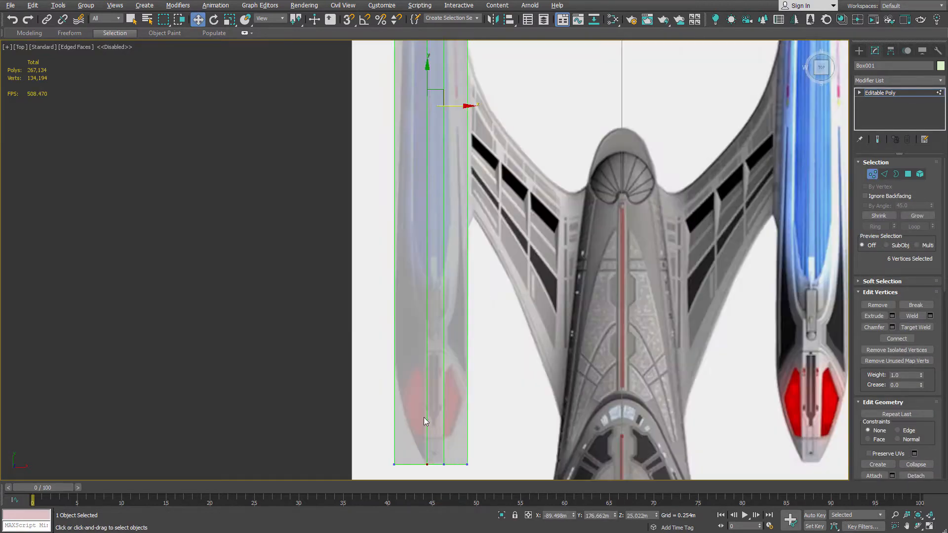
scroll(452, 169, "up", 1)
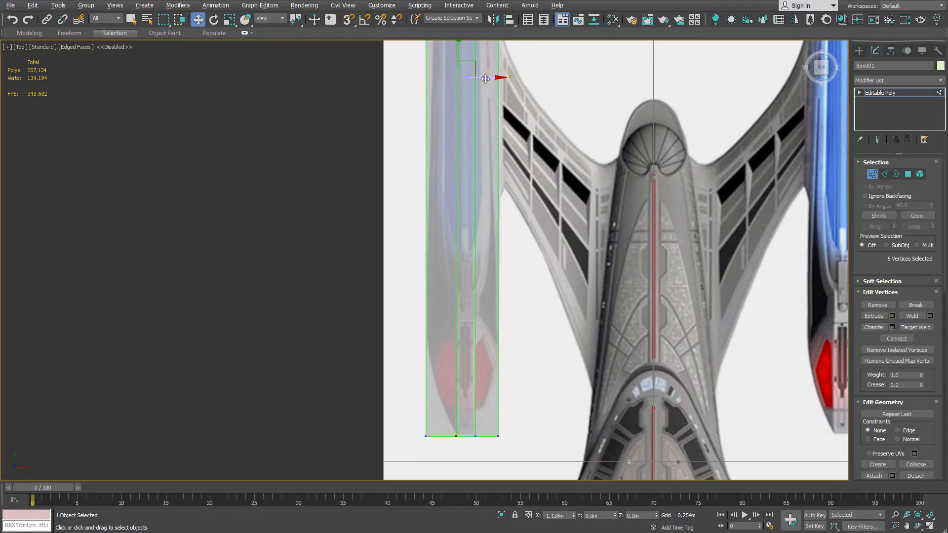
Add a vertical edge loop around the nacelle at about Y 65.5 m, just behind the red front section in the side reference.
key("p")
key("l")
scroll(674, 268, "up", 4)
middle_click_drag(674, 267, 565, 259)
scroll(539, 232, "down", 2)
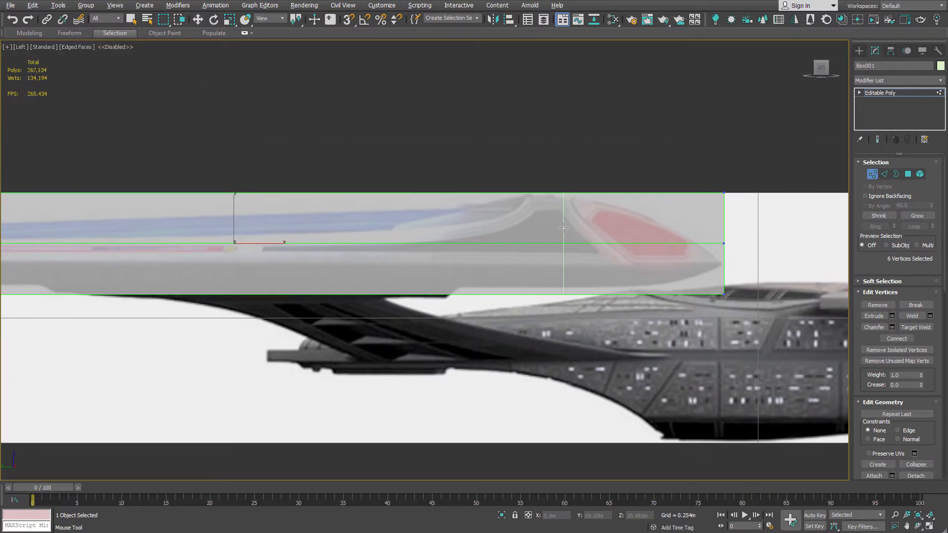
scroll(564, 228, "down", 2)
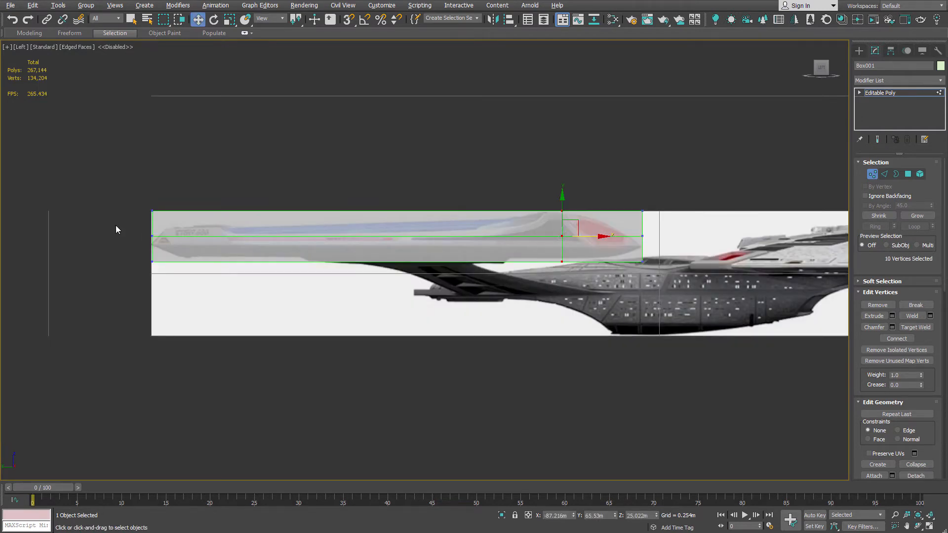
Lower the middle vertex row to the side reference's crease line and taper the aft end, sliding its lower vertices forward about 25.6 m along the edges.
scroll(685, 261, "up", 2)
scroll(668, 256, "down", 2)
middle_click_drag(667, 255, 655, 251, "alt")
key("l")
scroll(355, 226, "up", 1)
scroll(97, 226, "up", 2)
middle_click_drag(97, 226, 294, 219)
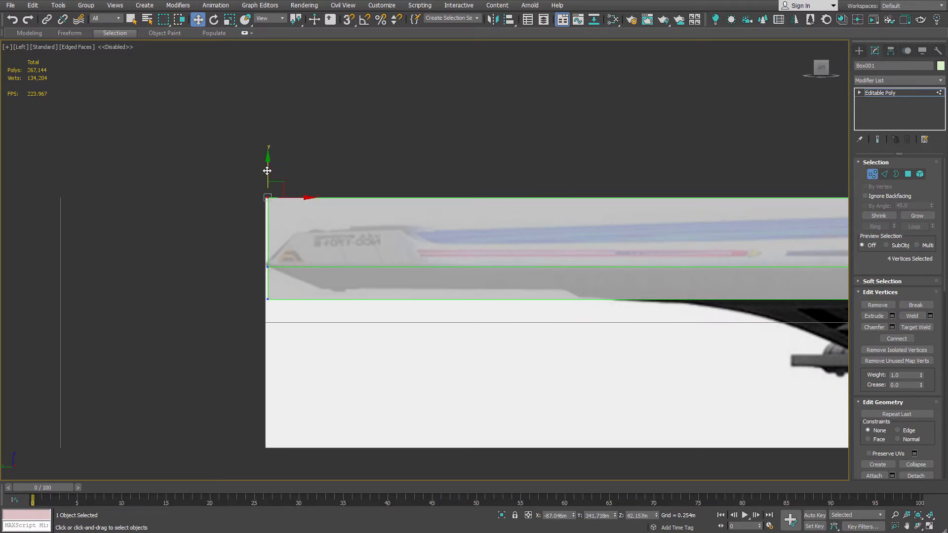
left_click_drag(267, 170, 266, 202)
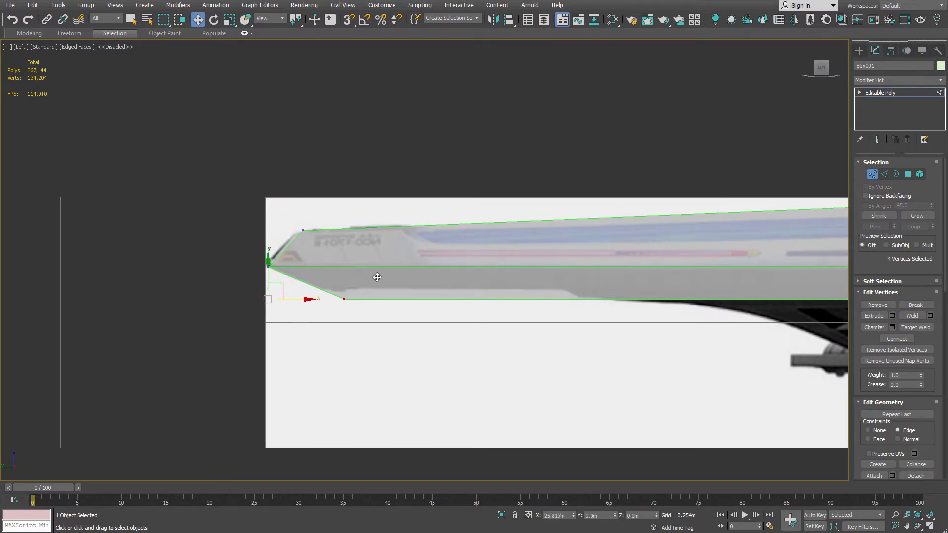
Select the whole row of underside vertices and raise it to about Z 10 m.
scroll(375, 277, "down", 3)
left_click_drag(826, 336, 826, 335)
middle_click_drag(611, 181, 540, 245)
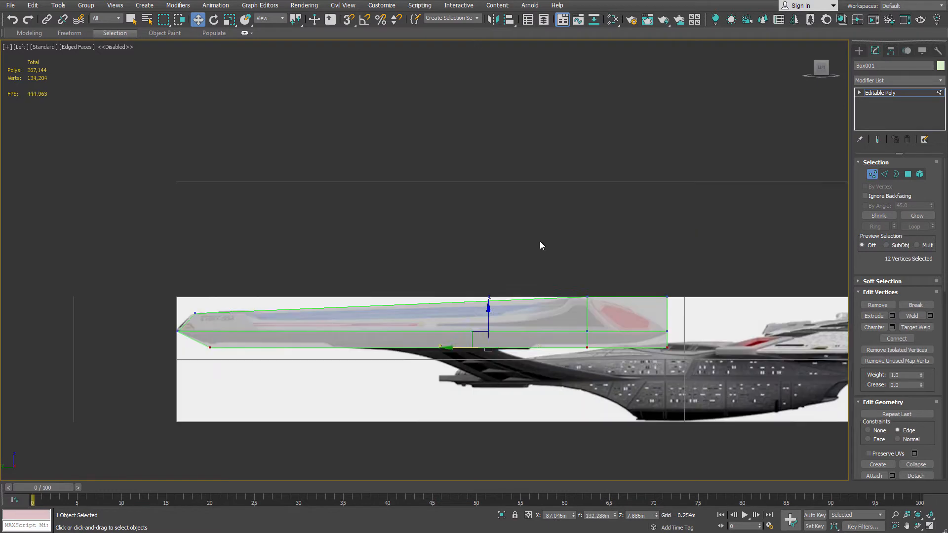
middle_click_drag(363, 327, 627, 328)
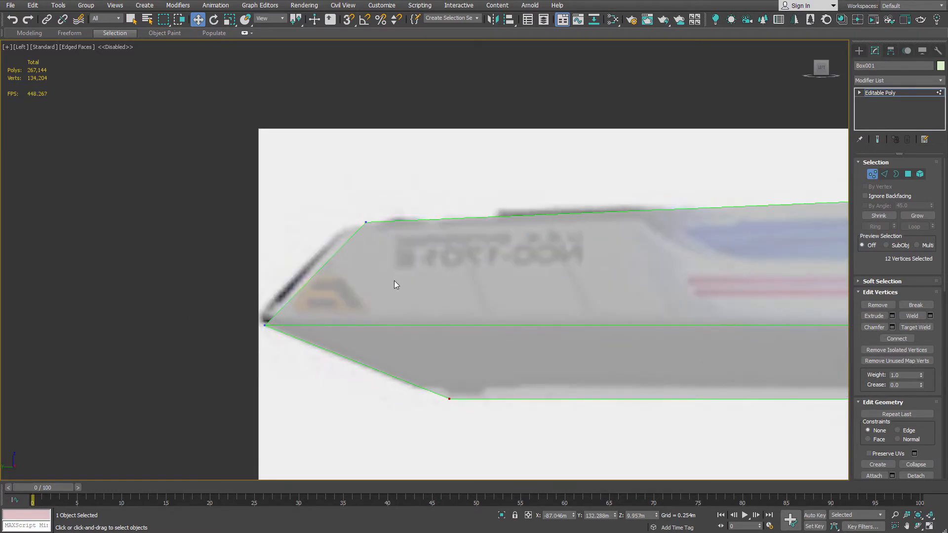
Fit the aft tip, upper and lower vertices to the side reference, with the tip at about Z 19.5 m and the lower ones at Z 11.2 m.
left_click_drag(223, 292, 322, 357)
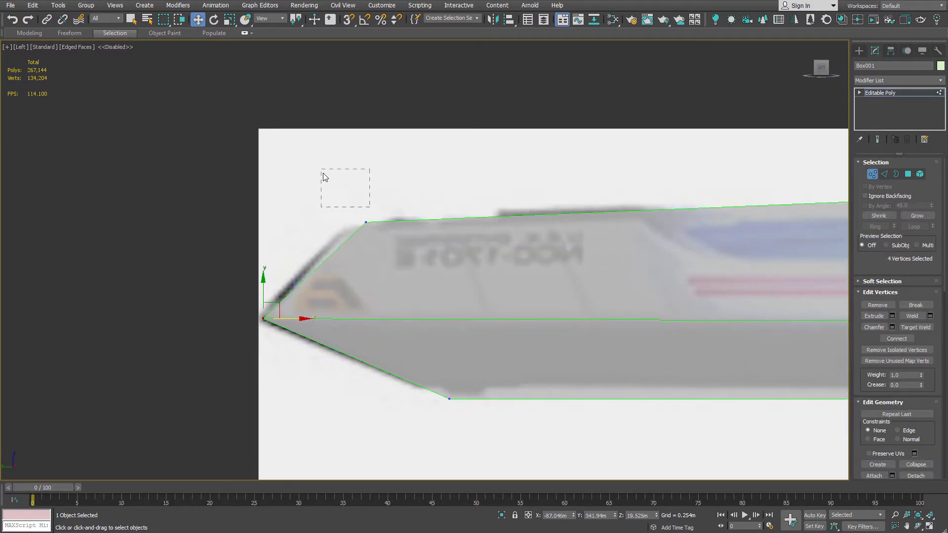
left_click_drag(323, 173, 386, 236)
left_click_drag(380, 206, 363, 209)
left_click_drag(466, 383, 440, 372)
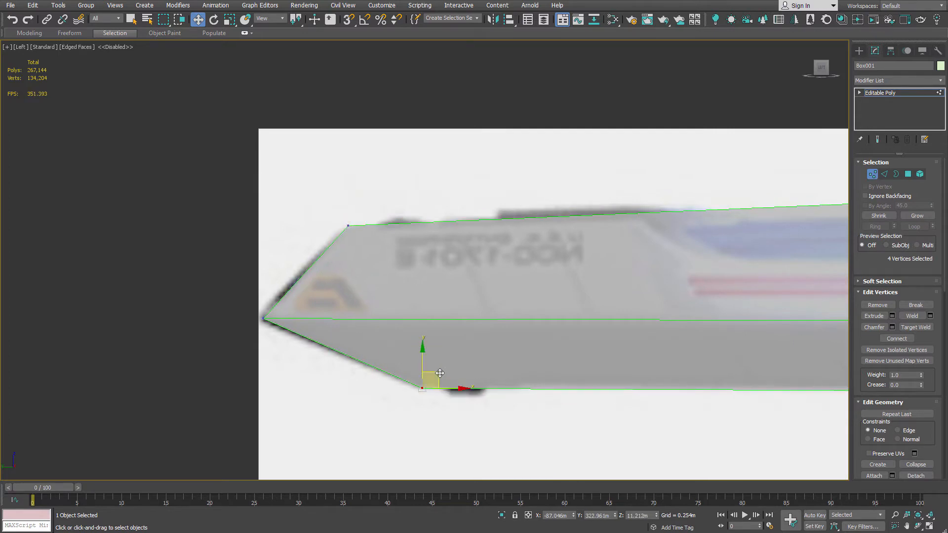
Move the lower vertices at the nacelle's front end aft and up onto the underside outline in the side reference.
scroll(440, 372, "down", 6)
middle_click_drag(821, 316, 472, 310)
scroll(639, 305, "up", 5)
scroll(550, 256, "down", 5)
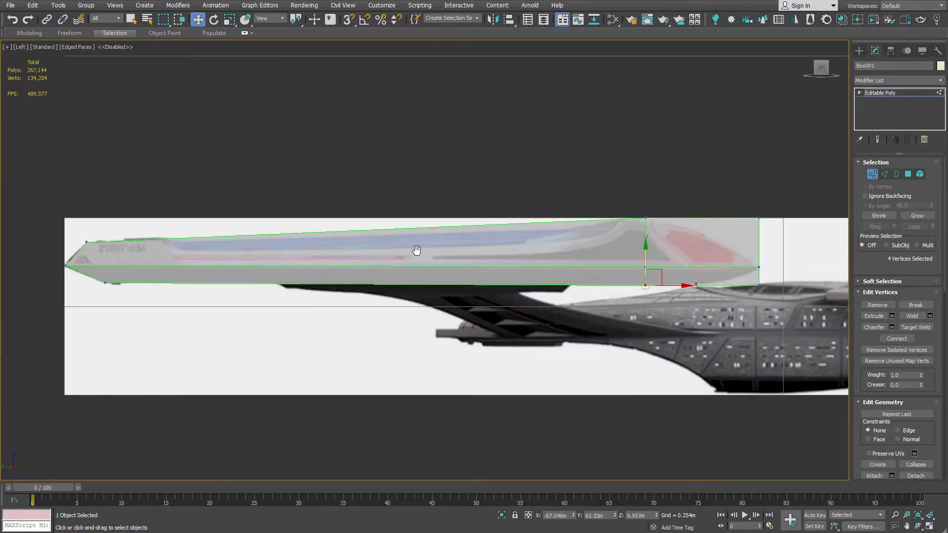
middle_click_drag(415, 249, 539, 252)
key("s")
scroll(465, 292, "up", 3)
middle_click_drag(790, 298, 367, 278)
scroll(465, 292, "down", 3)
key("ctrl+z")
scroll(666, 291, "up", 4)
scroll(646, 296, "down", 3)
left_click_drag(568, 266, 639, 302)
left_click_drag(616, 277, 590, 258)
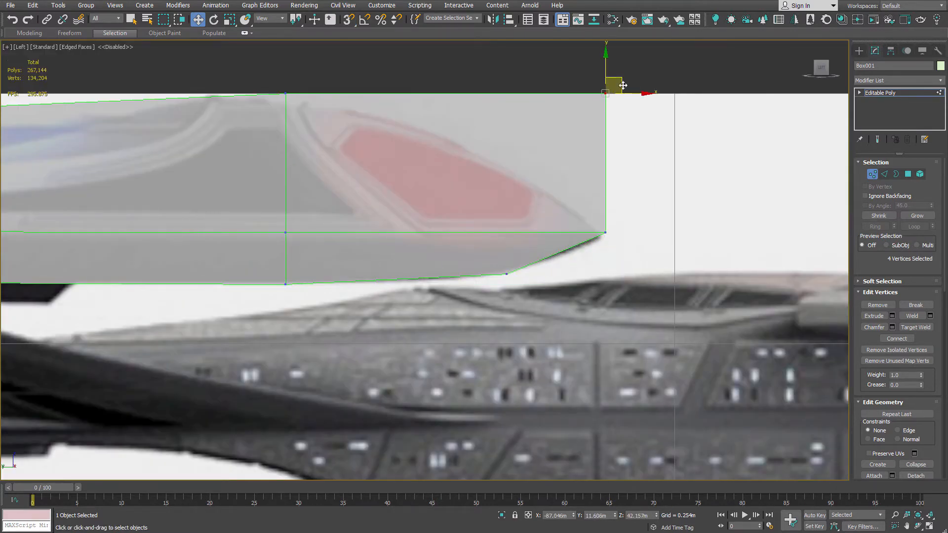
Move the upper front vertices aft and down to about Z 33.4 m, onto the slope above the red section.
left_click_drag(623, 85, 461, 120)
scroll(477, 132, "down", 4)
middle_click_drag(477, 132, 414, 218, "alt")
Narrow the nacelle's front tip over the top reference to about X -91.5 m and X -80.5 m, and pull in the upper outer vertex.
key("t")
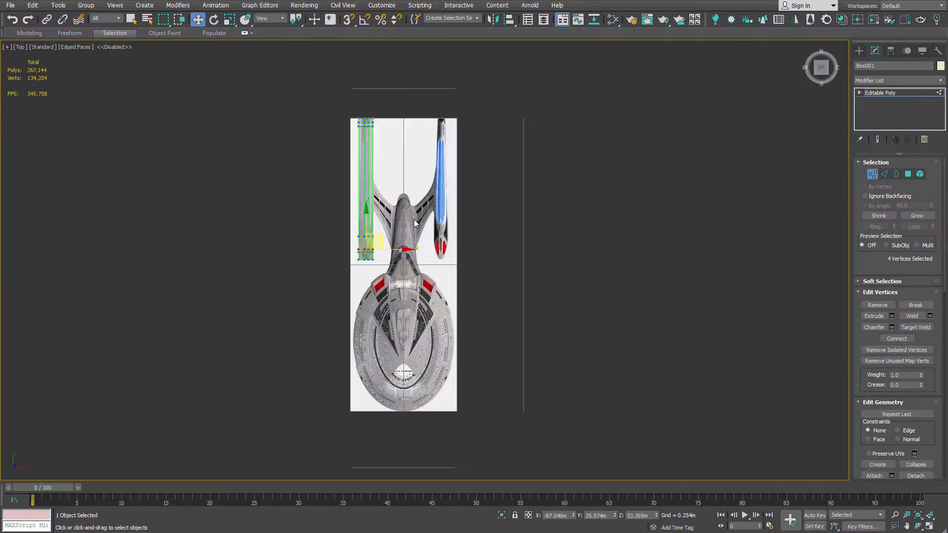
scroll(368, 242, "up", 7)
left_click_drag(368, 244, 386, 245)
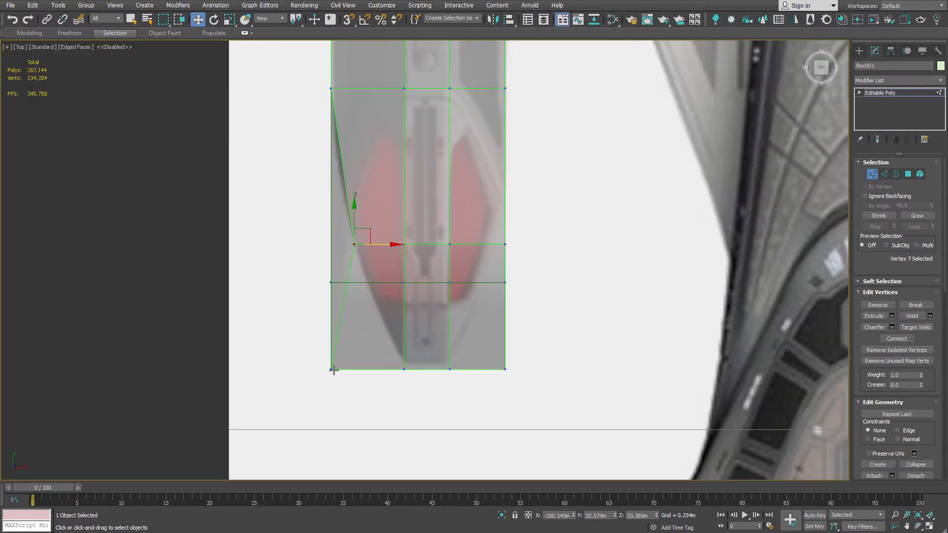
left_click_drag(363, 369, 432, 369)
scroll(409, 373, "up", 4)
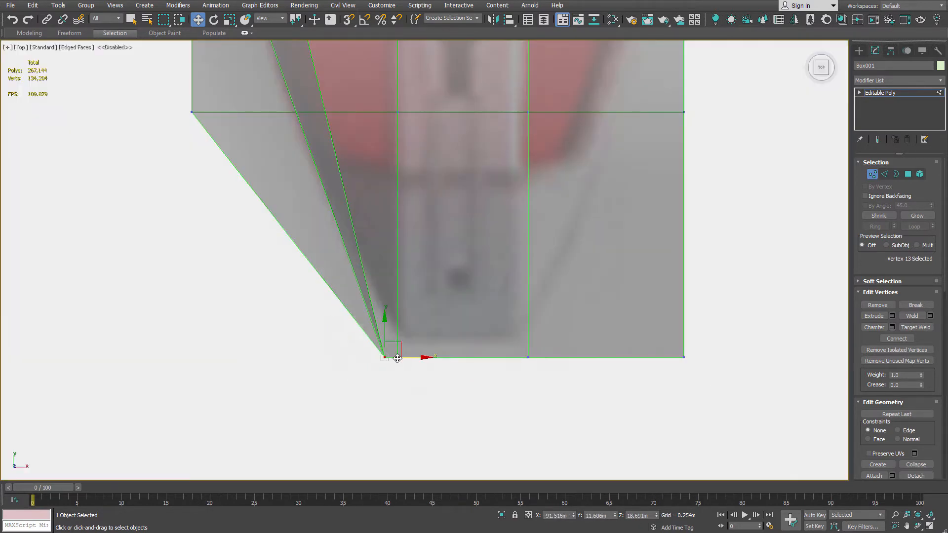
scroll(397, 358, "down", 3)
mouse_move(489, 345)
left_mouse_down()
mouse_move(518, 372)
mouse_move(475, 356)
left_mouse_up()
scroll(470, 346, "down", 3)
scroll(427, 321, "up", 3)
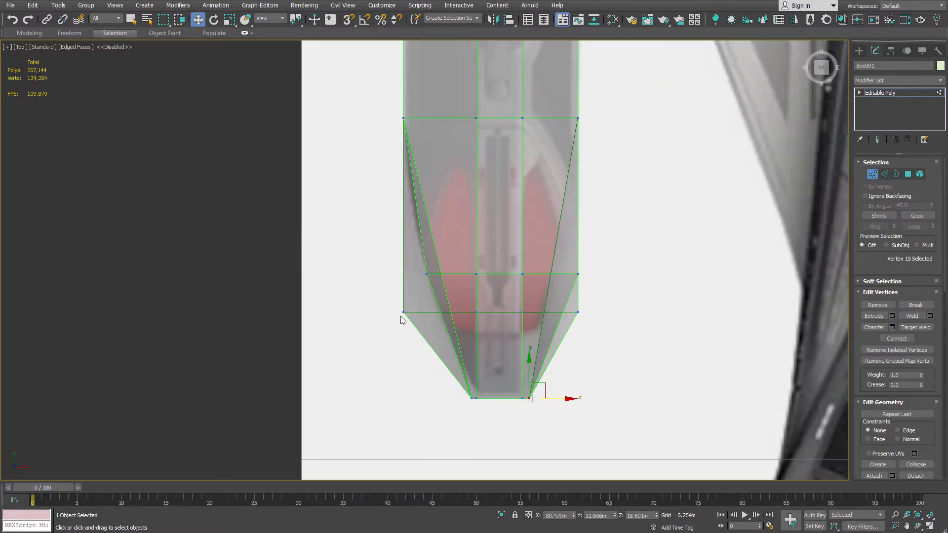
Pull in both lower side vertices behind the front tip and the upper inner one to about X -73.7 m, following the top reference.
left_click(403, 311)
left_click_drag(424, 307, 459, 306)
left_click_drag(578, 315, 573, 310)
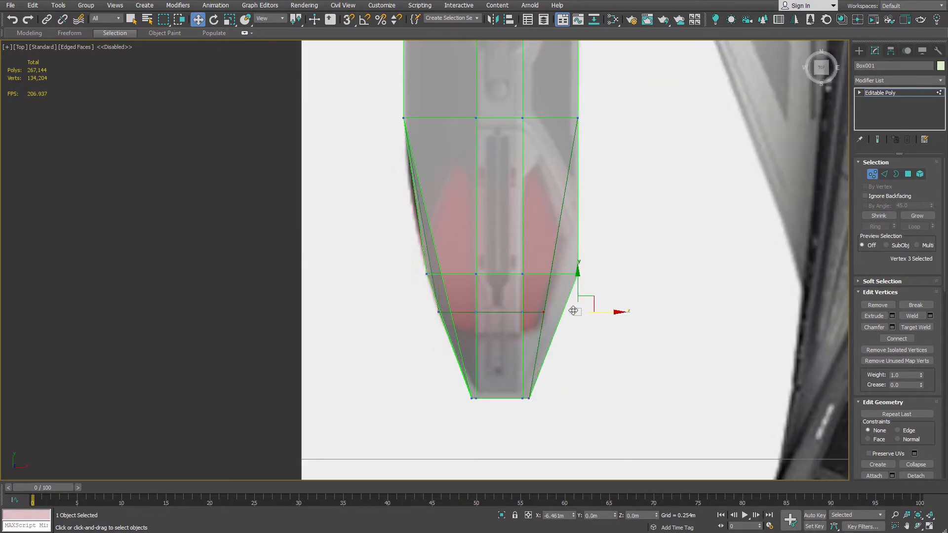
left_click_drag(578, 276, 590, 277)
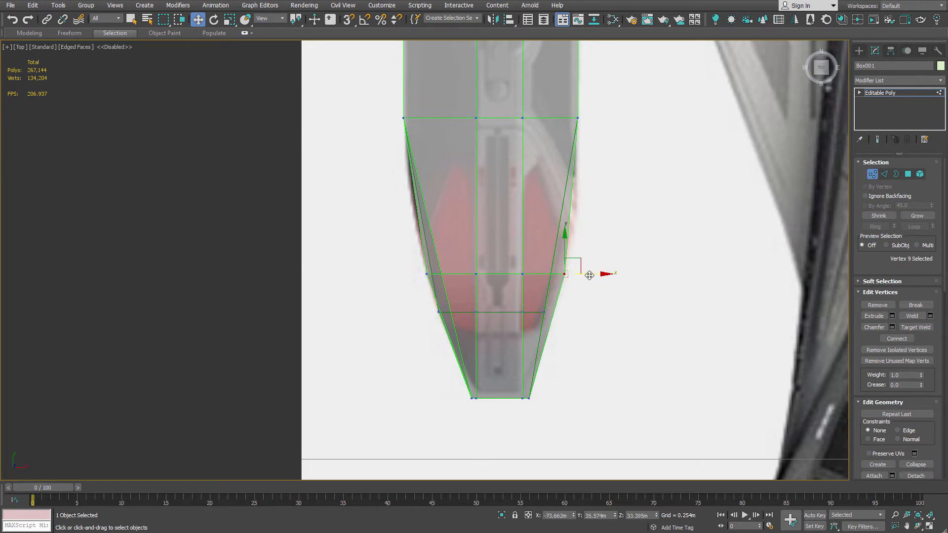
Shift the outer-side vertices at the nacelle's aft end inward onto the tapered outline in the top reference.
scroll(589, 275, "down", 5)
scroll(476, 211, "up", 5)
left_click_drag(527, 268, 561, 270)
scroll(569, 275, "up", 4)
left_click_drag(450, 244, 496, 281)
left_click(479, 160)
left_click_drag(514, 160, 524, 160)
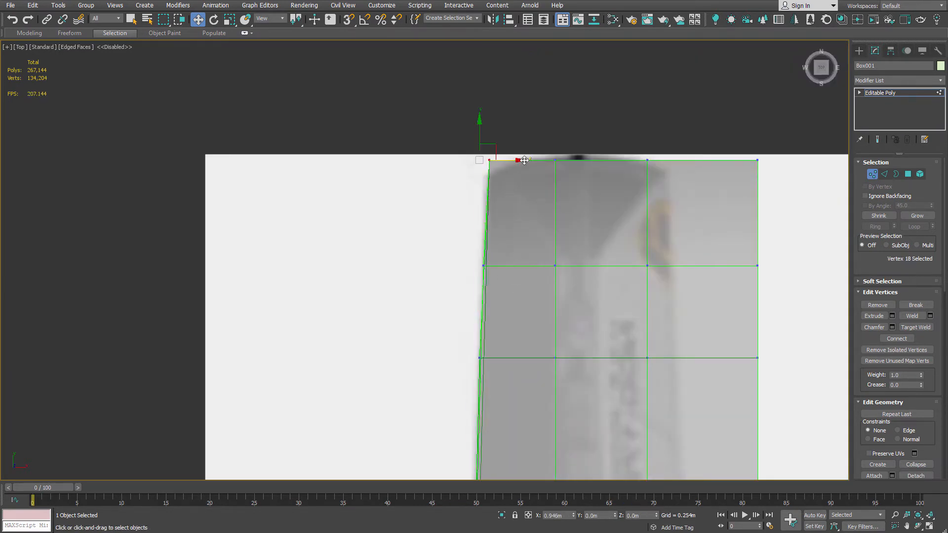
Move the inner loop's vertices outward, to about X -87.5 m on the aft edge and X -86.8 m on the upper row ahead of it.
scroll(637, 146, "down", 3)
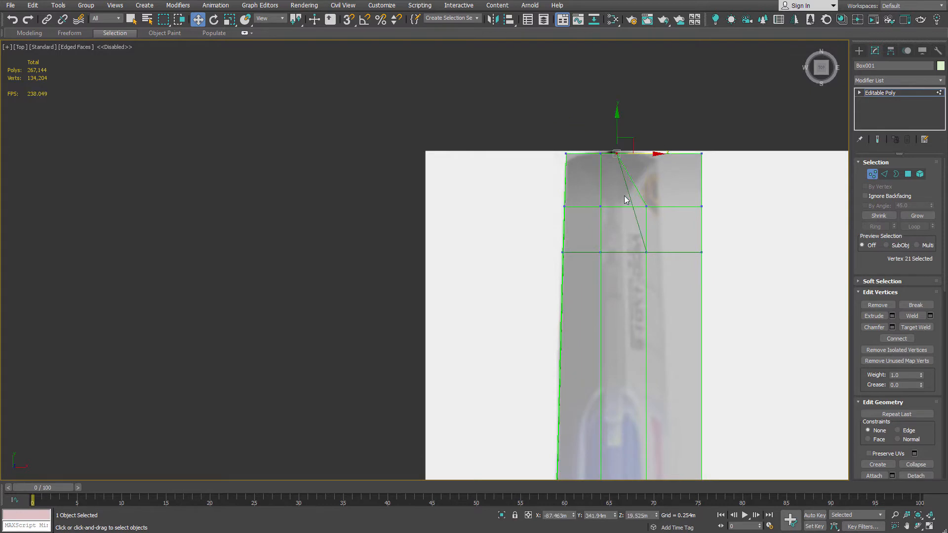
middle_click_drag(569, 395, 556, 188)
scroll(557, 188, "down", 3)
middle_click_drag(603, 442, 556, 227)
scroll(554, 227, "up", 5)
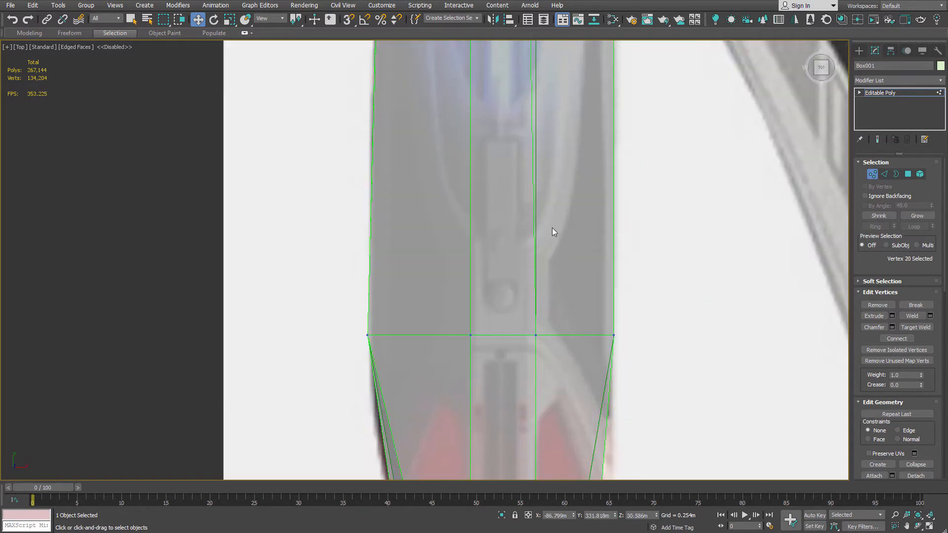
scroll(552, 228, "down", 5)
middle_click_drag(559, 325, 576, 330)
scroll(577, 331, "up", 5)
scroll(585, 331, "down", 5)
middle_click_drag(583, 152, 516, 244)
scroll(515, 244, "up", 5)
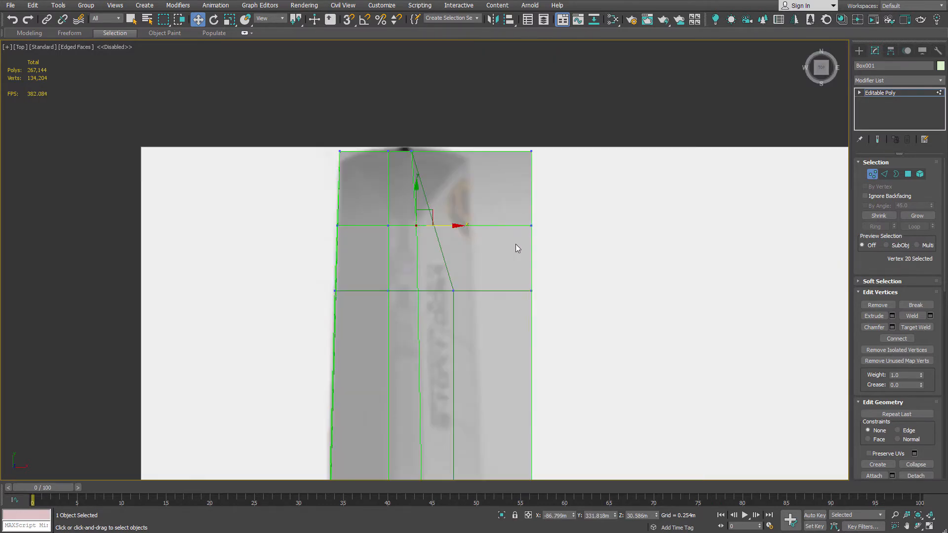
Fit the aft end's inner-side vertices to the top reference outline and slide its two corner vertices forward to about Y 340.6 m.
left_click_drag(560, 226, 498, 230)
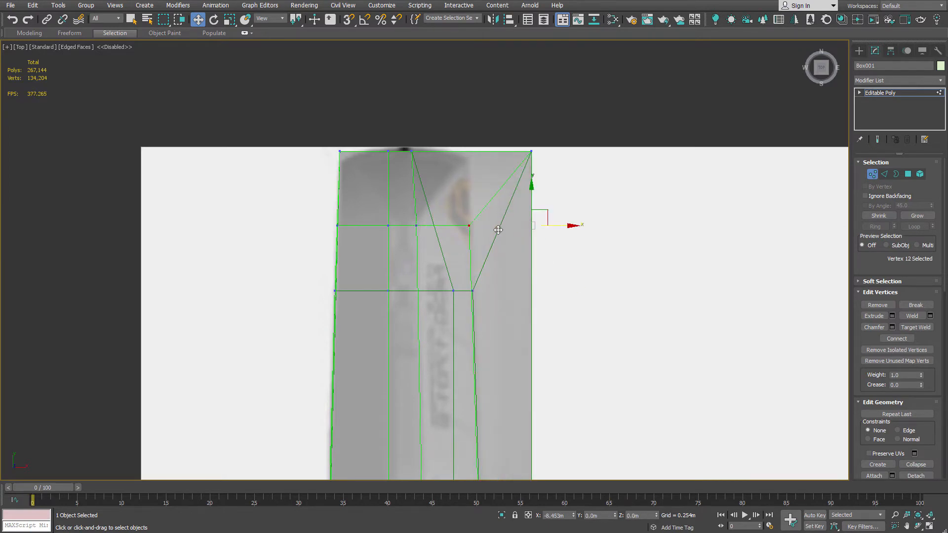
left_click_drag(567, 152, 502, 161)
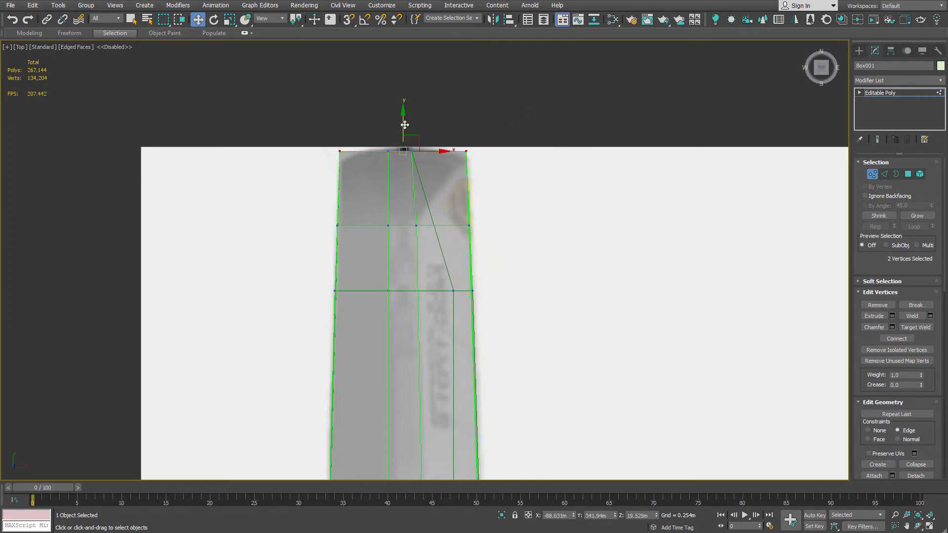
scroll(409, 134, "down", 6)
middle_click_drag(434, 197, 616, 55, "alt")
left_click(821, 68)
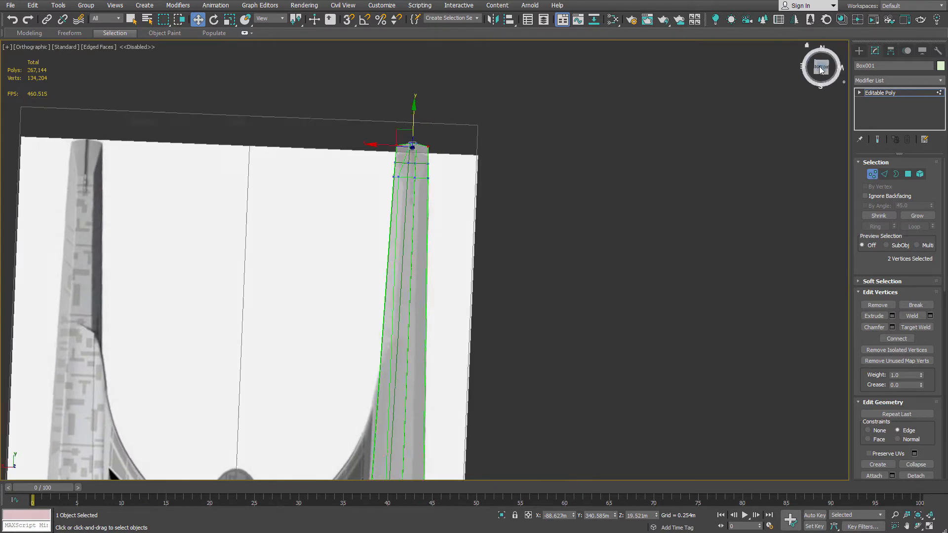
Slide the aft end's two inner vertices outward beside its corner vertices, with the outer-side one at about X -96.2 m.
scroll(393, 168, "up", 5)
middle_click_drag(385, 151, 389, 205)
scroll(414, 93, "up", 3)
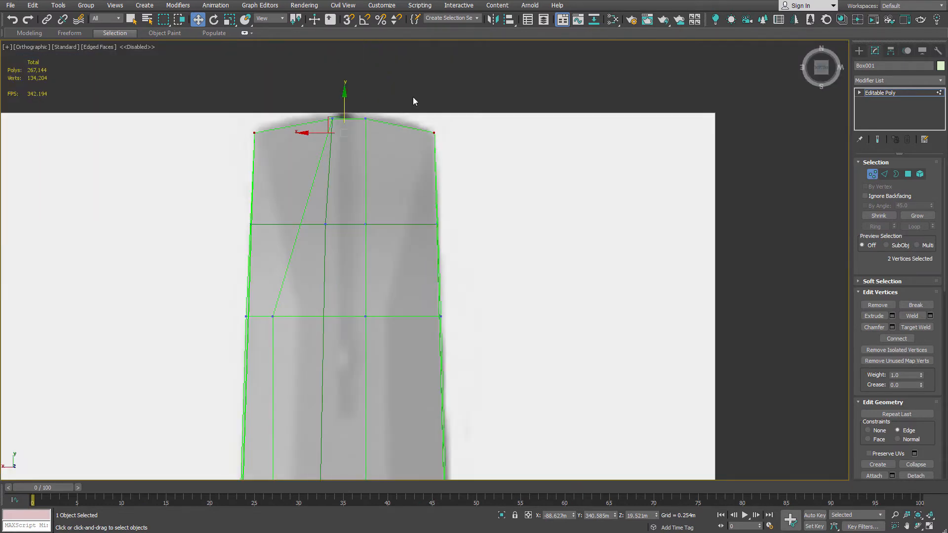
left_click(365, 118)
scroll(441, 124, "down", 3)
middle_click_drag(441, 123, 449, 158, "alt")
left_click(819, 73)
scroll(452, 211, "up", 2)
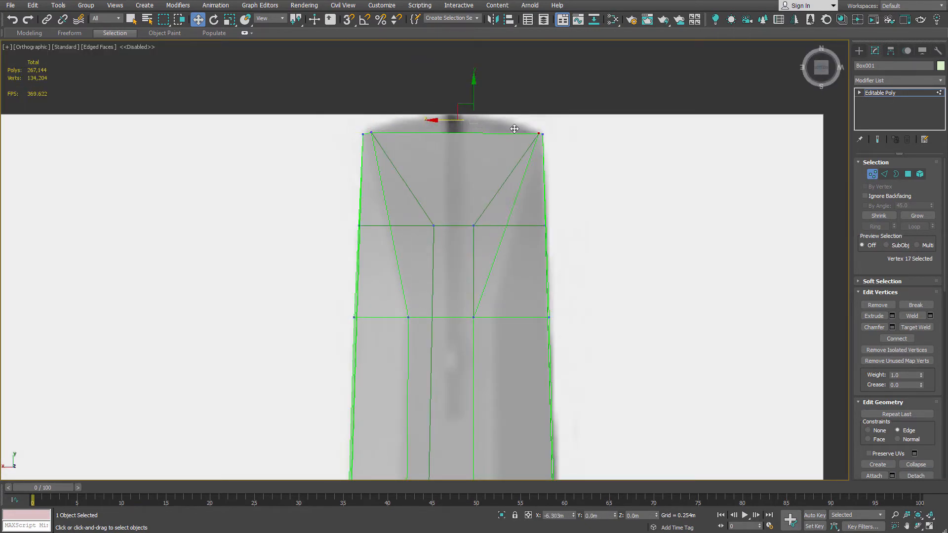
Slide the outer-side corner vertex on the nose's upper row inward to about X -96.9 m.
scroll(504, 131, "down", 4)
mouse_move(524, 148)
middle_mouse_down("alt")
mouse_move(521, 244)
mouse_move(519, 151)
middle_mouse_up("alt")
scroll(504, 190, "up", 3)
middle_click_drag(503, 190, 532, 266, "alt")
scroll(444, 227, "down", 5)
middle_click_drag(444, 227, 607, 274, "alt")
scroll(674, 287, "up", 7)
middle_click_drag(674, 287, 591, 219, "alt")
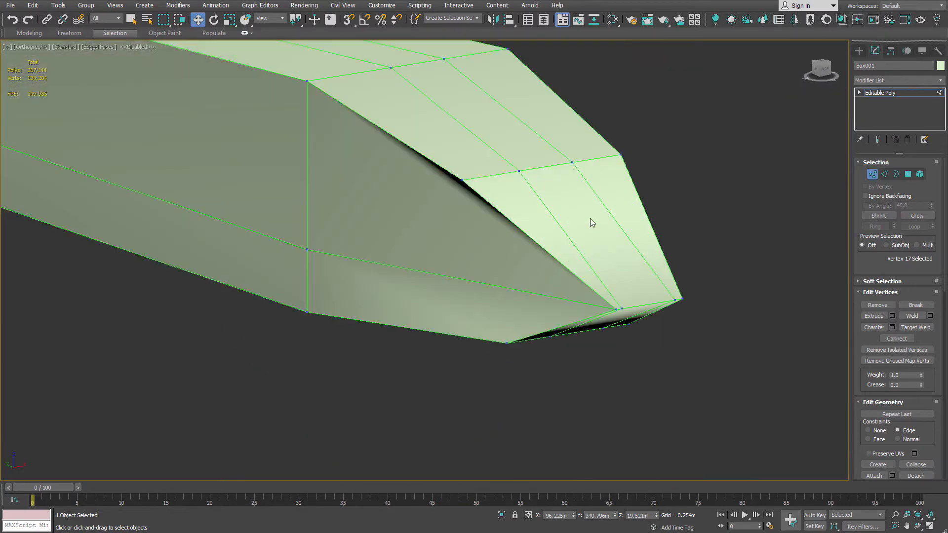
left_click_drag(478, 181, 495, 175)
middle_click_drag(495, 175, 550, 191, "alt")
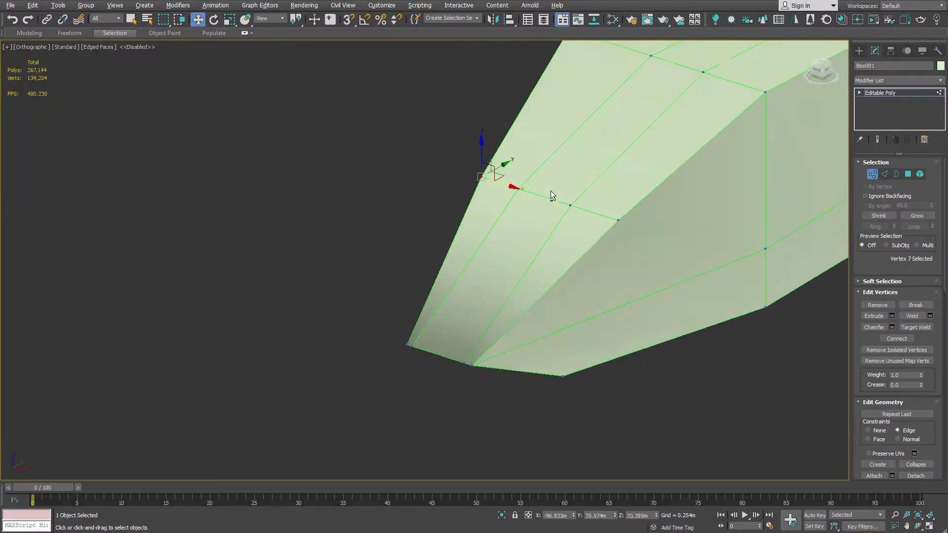
scroll(616, 217, "down", 4)
middle_click_drag(615, 217, 655, 258, "alt")
key("t")
scroll(426, 244, "up", 8)
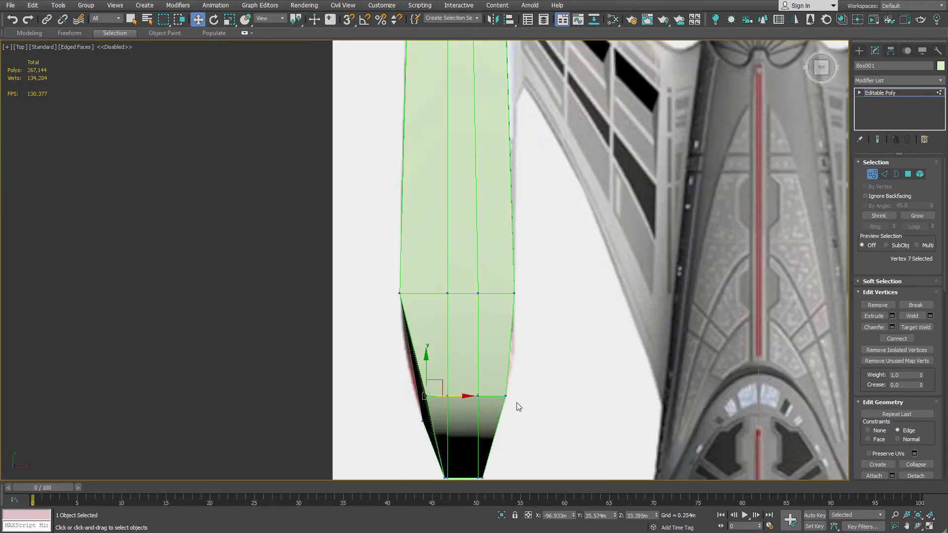
Make the nacelle see-through and add lengthwise support loops with SwiftLoop just inside both upper side edges.
key("alt+x")
middle_click_drag(460, 393, 429, 232)
scroll(455, 304, "up", 2)
scroll(475, 247, "down", 5)
scroll(420, 245, "up", 7)
key("alt+1")
left_click(402, 253)
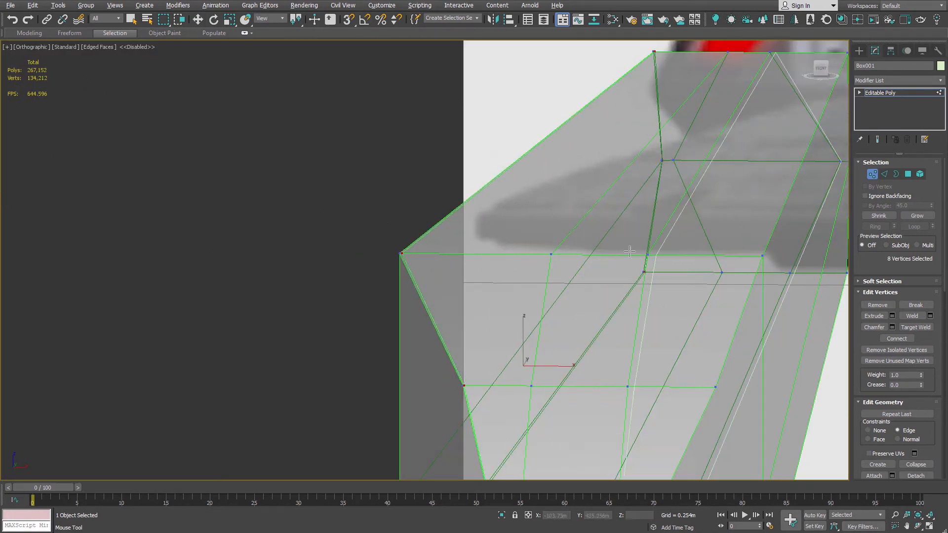
left_click(759, 256)
key("w")
Move the mid-side and lower vertices of the ring behind the nose forward, following the slanted outline in the left reference.
scroll(487, 186, "down", 4)
middle_click_drag(445, 184, 501, 202, "alt")
left_click_drag(502, 203, 502, 203)
middle_click_drag(502, 203, 533, 190, "alt")
scroll(533, 190, "down", 3)
middle_click_drag(533, 190, 387, 213)
scroll(455, 190, "up", 4)
key("l")
scroll(665, 254, "up", 5)
left_click_drag(597, 273, 680, 335)
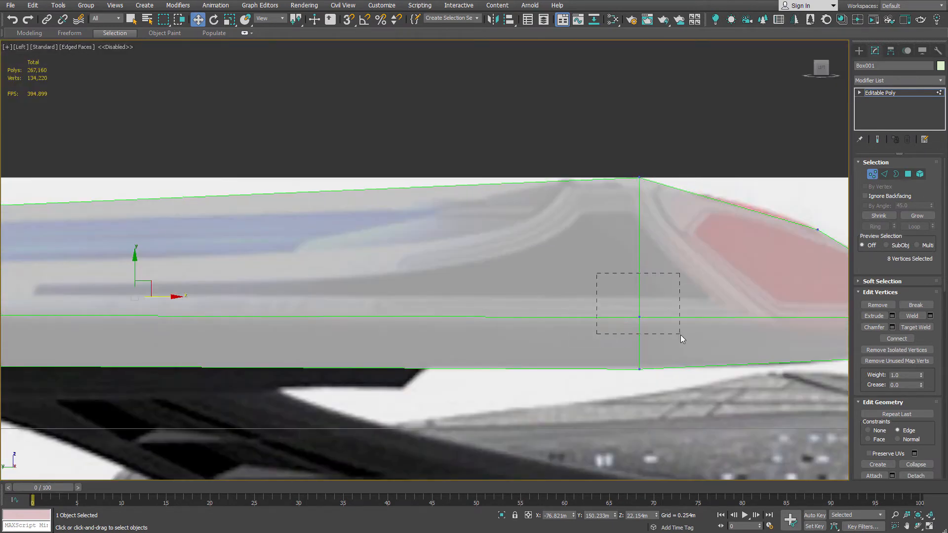
middle_click_drag(740, 312, 414, 273)
scroll(501, 333, "down", 4)
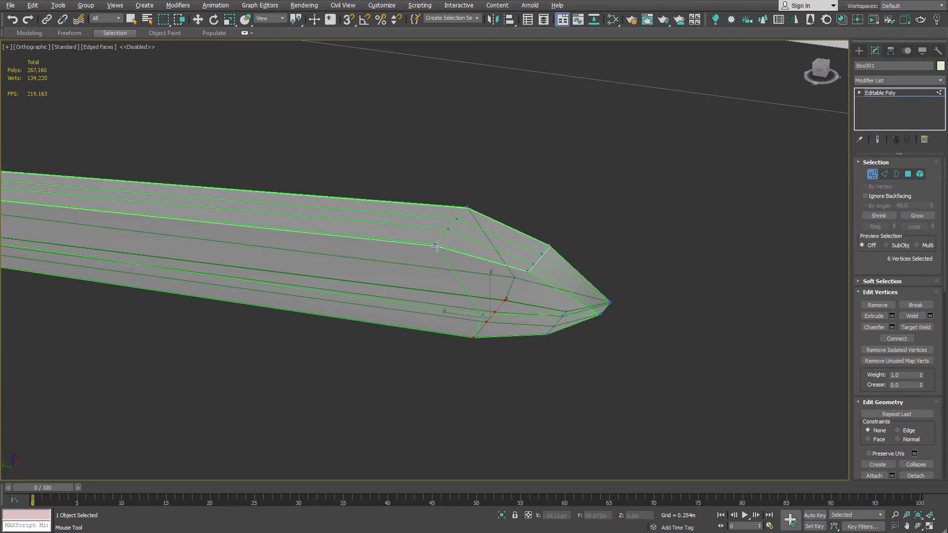
Add support loops around the nacelle's cross-section beside the ring behind the nose and beside the aft upper edge.
scroll(446, 234, "up", 5)
left_click(448, 220)
right_click(448, 220)
scroll(448, 221, "down", 5)
middle_click_drag(74, 200, 334, 289)
scroll(334, 289, "up", 5)
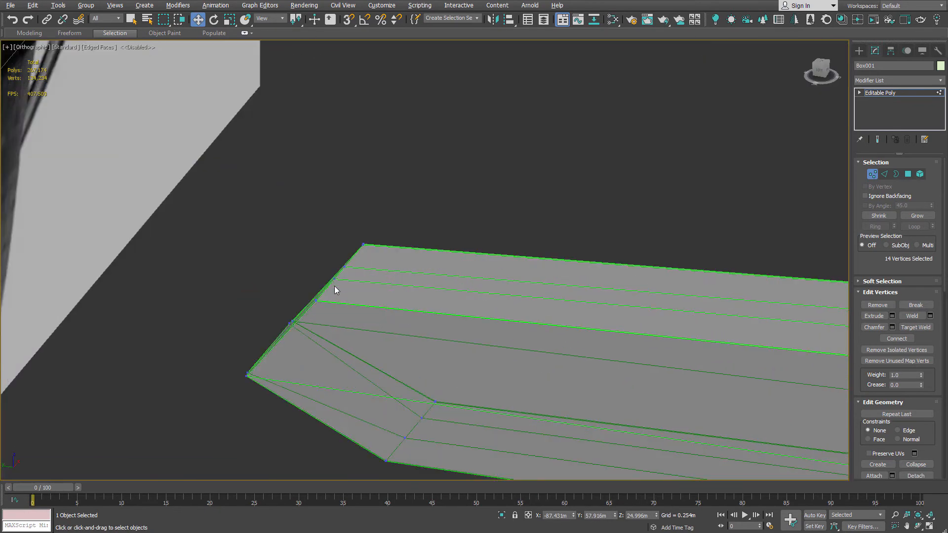
key("alt+1")
left_click(333, 290)
scroll(357, 297, "down", 4)
middle_click_drag(394, 297, 548, 301, "alt")
middle_click_drag(548, 301, 499, 193)
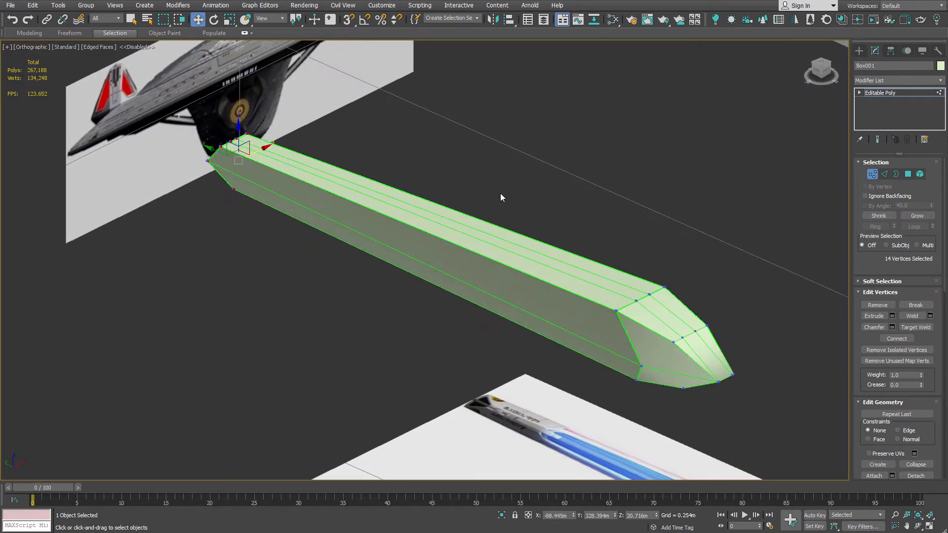
Apply a TurboSmooth modifier with 3 iterations and review the smoothed nacelle without edged faces.
key("1")
left_click(894, 79)
key("t")
key("t")
key("t")
key("Return")
left_click(928, 178)
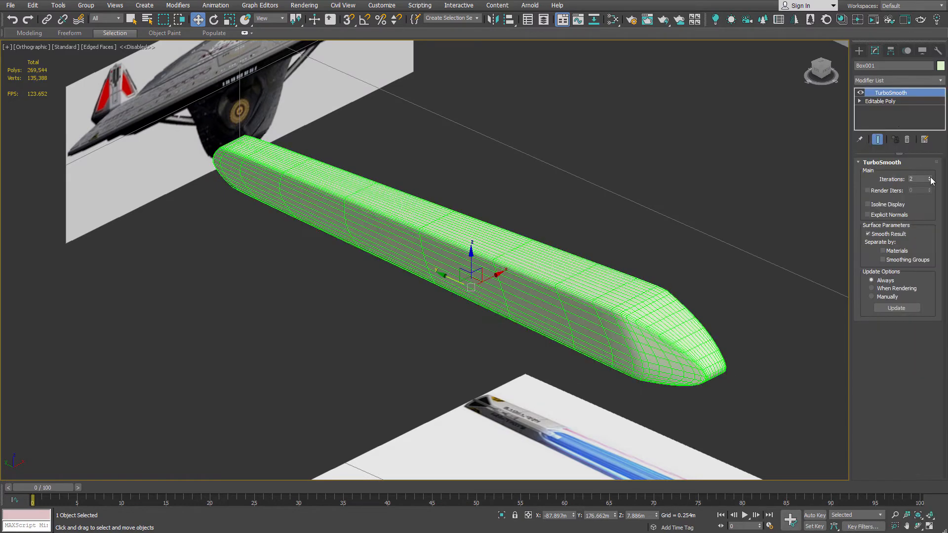
left_click(929, 178)
key("F4")
middle_click_drag(629, 197, 646, 270, "alt")
key("t")
scroll(469, 152, "up", 3)
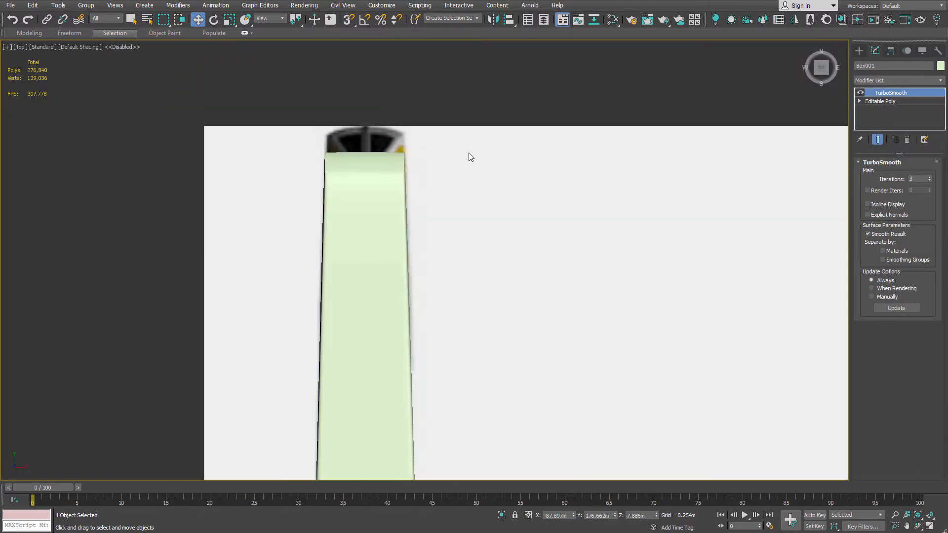
middle_click_drag(473, 161, 519, 153, "alt")
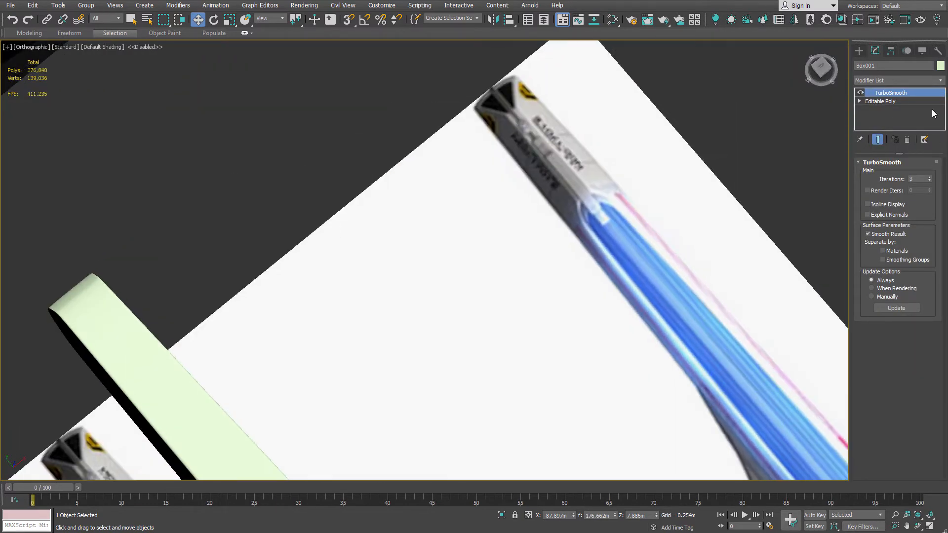
Add a support loop beside the mid-side edge line in the Editable Poly and check the smoothed aft end from the top.
left_click(911, 101)
key("F4")
middle_click_drag(363, 240, 552, 172, "alt")
scroll(386, 308, "up", 4)
middle_click_drag(183, 452, 393, 266)
scroll(386, 307, "down", 3)
scroll(459, 364, "up", 4)
scroll(461, 370, "down", 4)
key("alt+s")
scroll(394, 266, "up", 2)
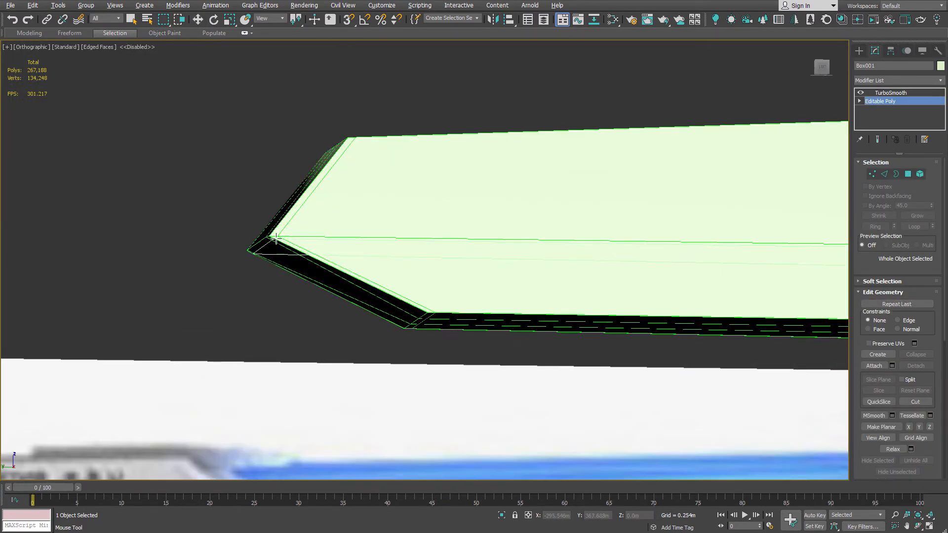
left_click(891, 93)
key("t")
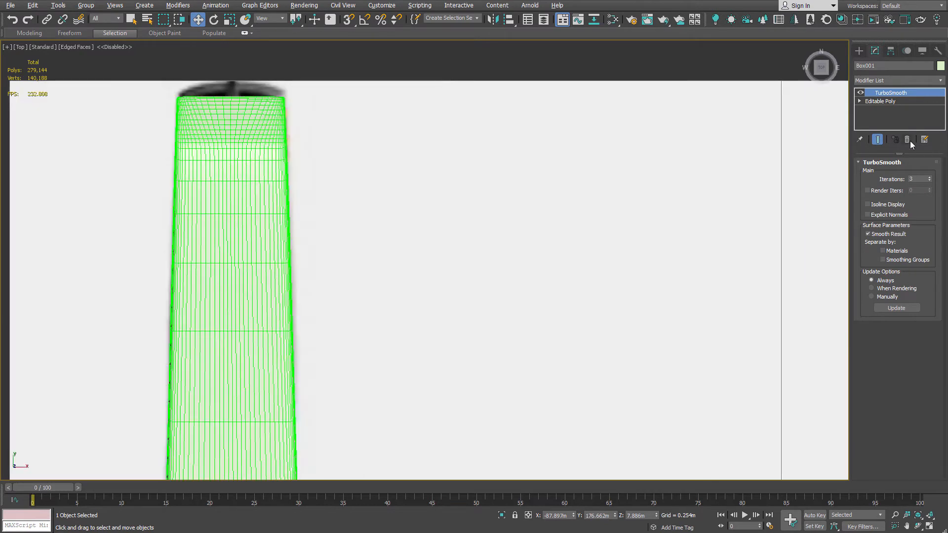
Connect the ring of cross edges at the aft end with one segment, adding a lengthwise loop down the nacelle's middle.
left_click(901, 101)
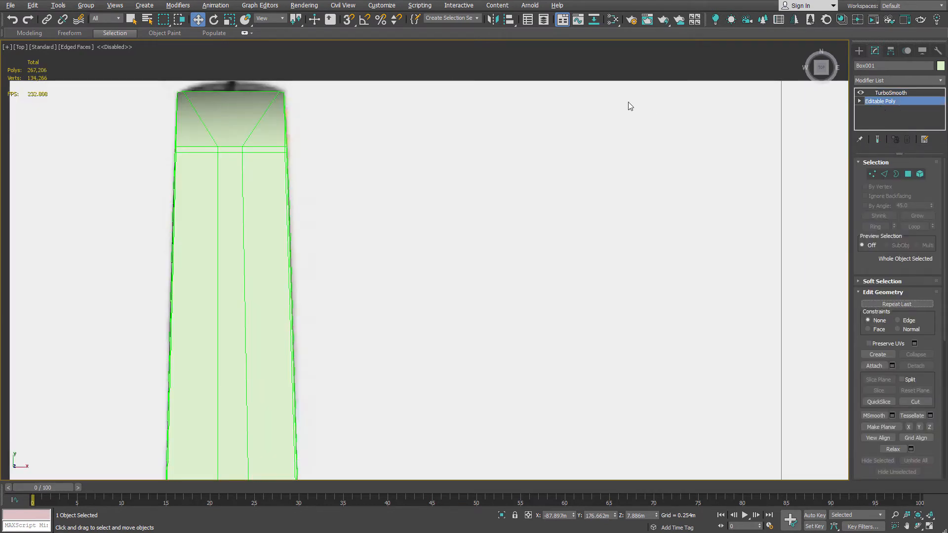
scroll(625, 109, "down", 2)
scroll(468, 89, "up", 3)
key("2")
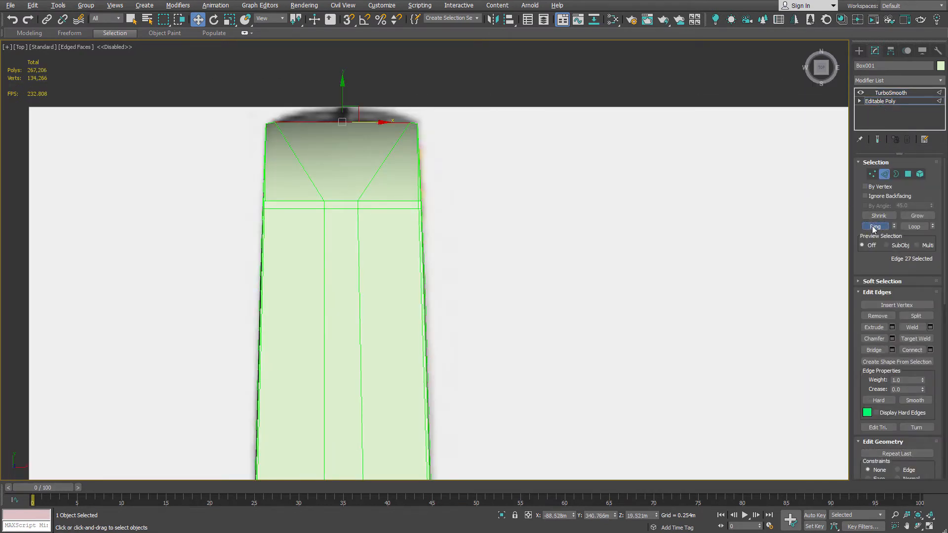
left_click(872, 227)
right_click(668, 176)
left_click(583, 217)
left_click(434, 308)
Pull the aft end's centre vertices back to the curved tip of the top reference, at about Y 342 m.
key("1")
left_click_drag(330, 114, 346, 90)
left_click(909, 92)
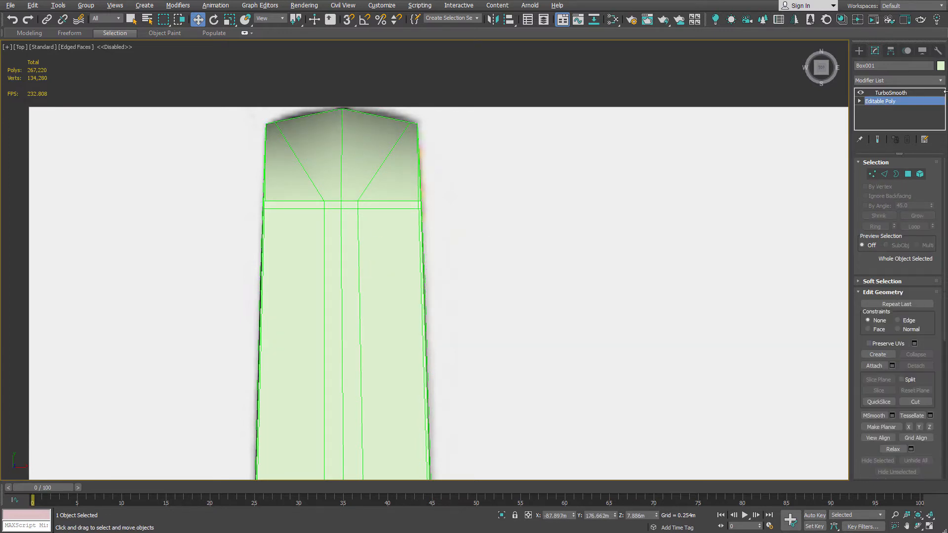
left_click(898, 100)
left_click(872, 174)
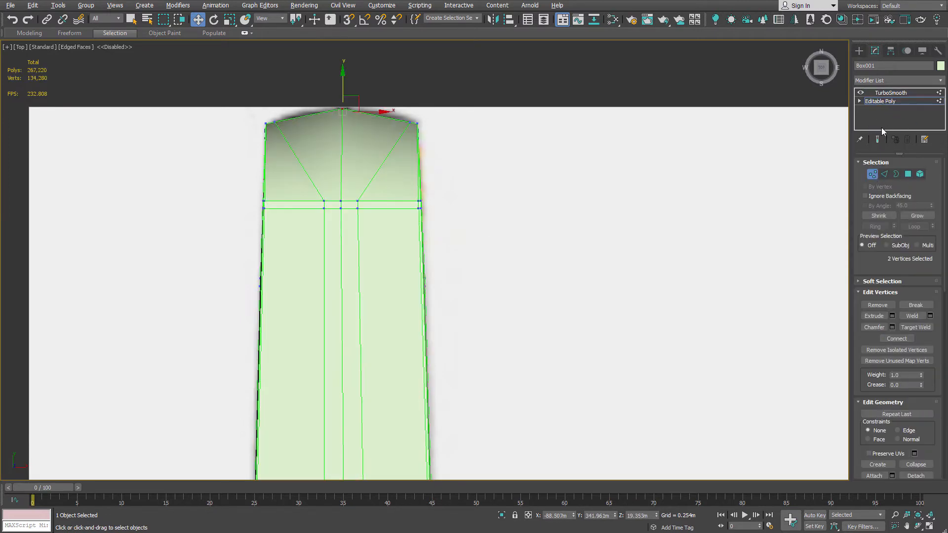
With the smoothed result displayed, move the aft end's centre and corner vertices so its rounded outline follows the top reference.
left_click(877, 139)
scroll(266, 124, "up", 5)
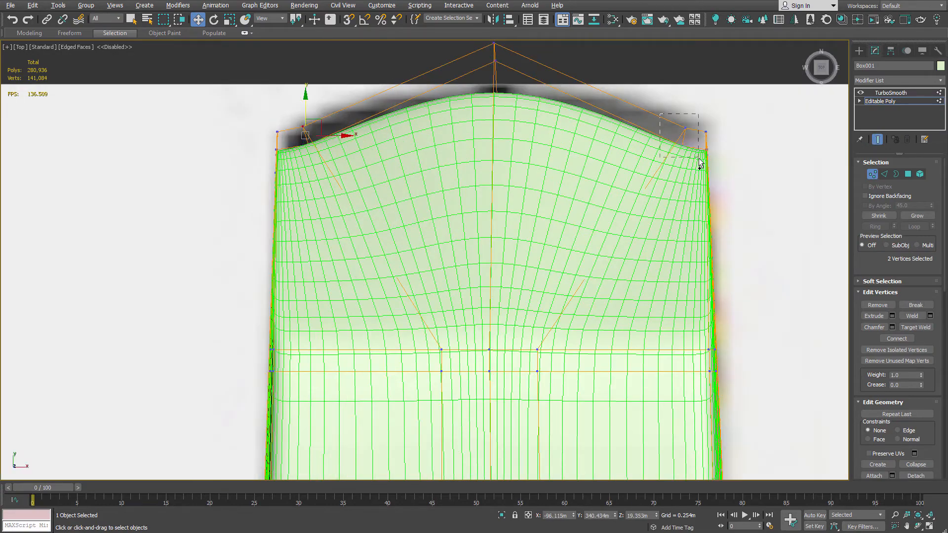
left_click_drag(698, 159, 699, 160, "ctrl")
left_click_drag(495, 110, 495, 93)
scroll(501, 129, "down", 6)
middle_click_drag(508, 153, 614, 205, "alt")
scroll(550, 94, "down", 2)
scroll(667, 185, "up", 4)
key("1")
key("F4")
key("t")
key("z")
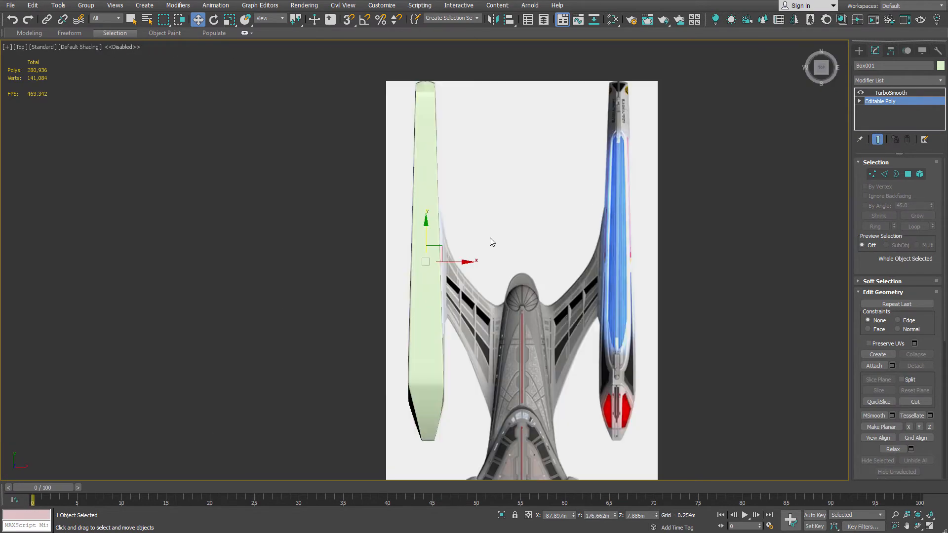
Hide the smoothed result, make the nacelle see-through and remove the two lengthwise support loops beside its upper side edges.
key("alt+x")
scroll(446, 387, "up", 4)
key("F4")
left_click(877, 140)
middle_click_drag(453, 365, 512, 227)
left_click(872, 174)
scroll(456, 243, "up", 5)
middle_click_drag(456, 243, 525, 182)
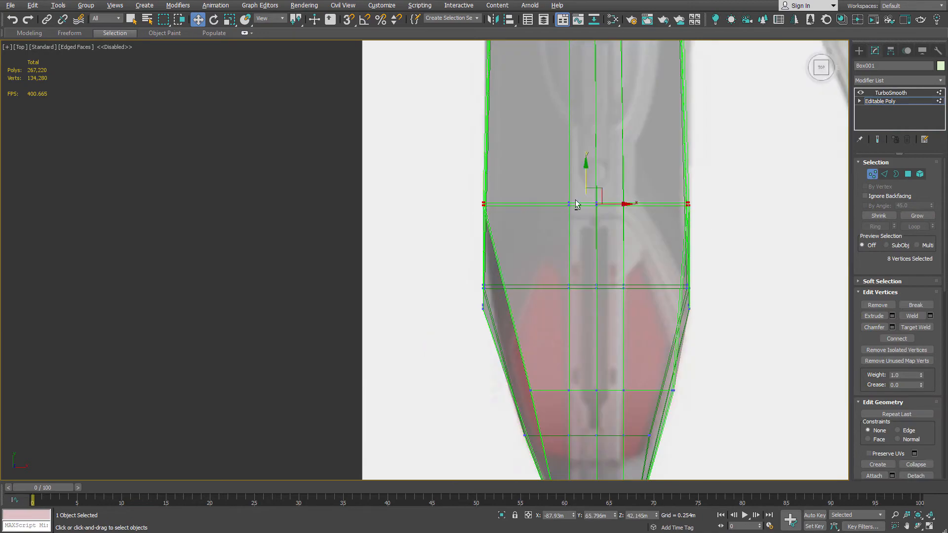
middle_click_drag(576, 199, 581, 246, "alt")
scroll(602, 249, "up", 4)
scroll(602, 248, "down", 4)
scroll(581, 246, "up", 4)
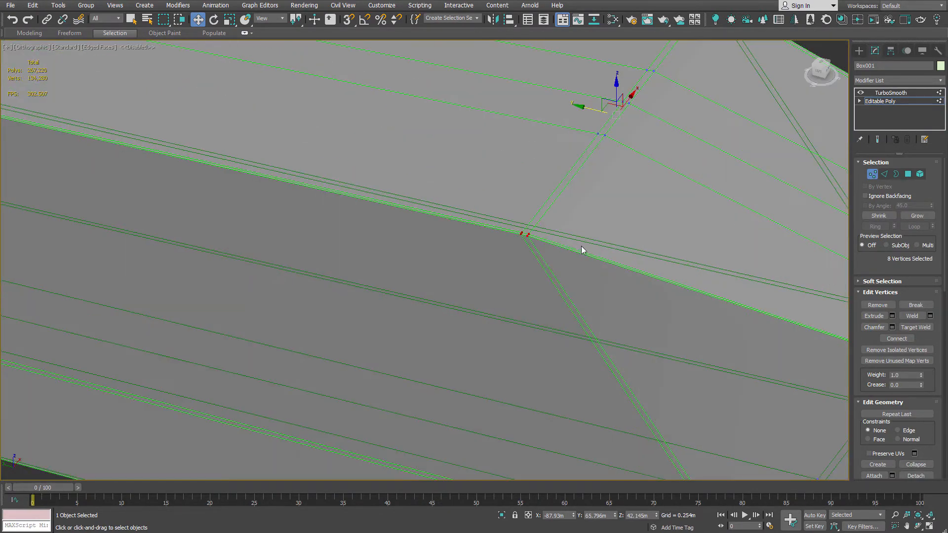
key("2")
double_click(570, 248)
middle_click_drag(738, 110, 659, 202)
double_click(644, 101, "ctrl")
key("ctrl+BackSpace")
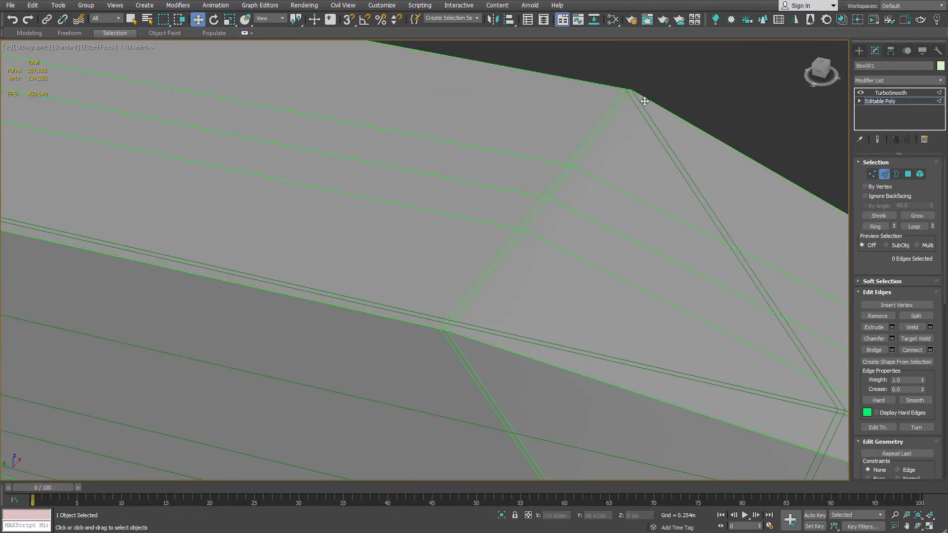
Slide the four upper corner vertices of the ring behind the nose down along their edges toward the mid-side row.
key("1")
middle_click_drag(644, 101, 615, 146, "alt")
scroll(666, 169, "down", 2)
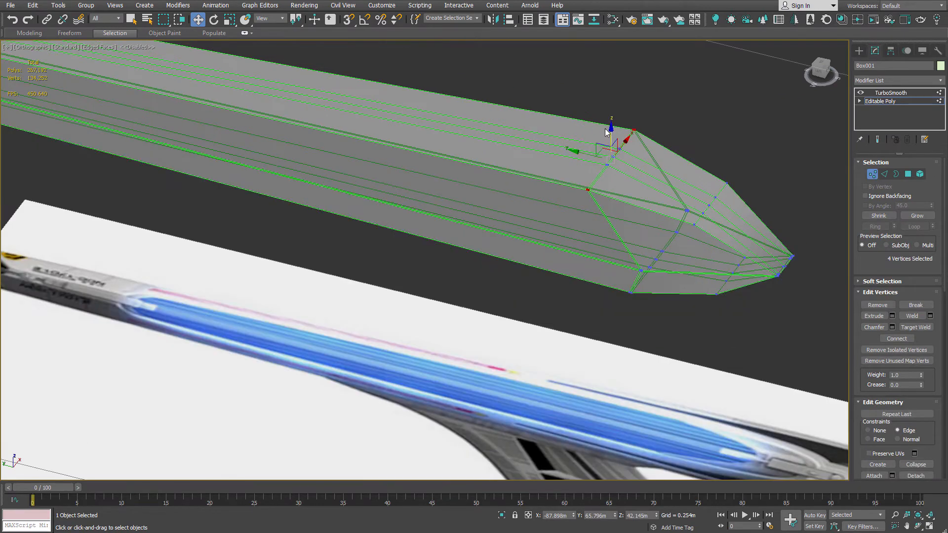
key("l")
key("z")
scroll(602, 173, "down", 12)
middle_click_drag(599, 198, 442, 156)
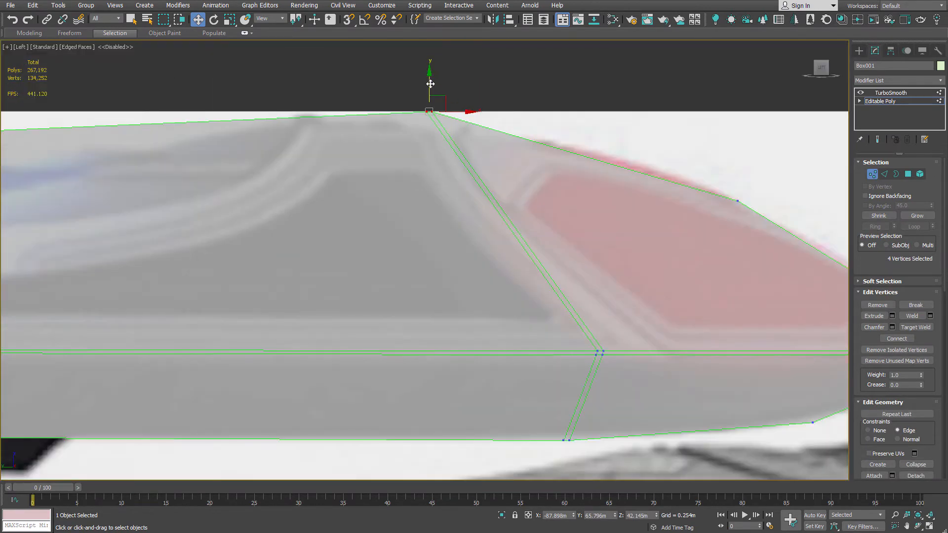
left_click_drag(429, 84, 531, 318)
middle_click_drag(614, 265, 503, 261)
scroll(431, 227, "down", 3)
Examine the nacelle's smoothed nose as an opaque surface without edged faces.
key("1")
key("F4")
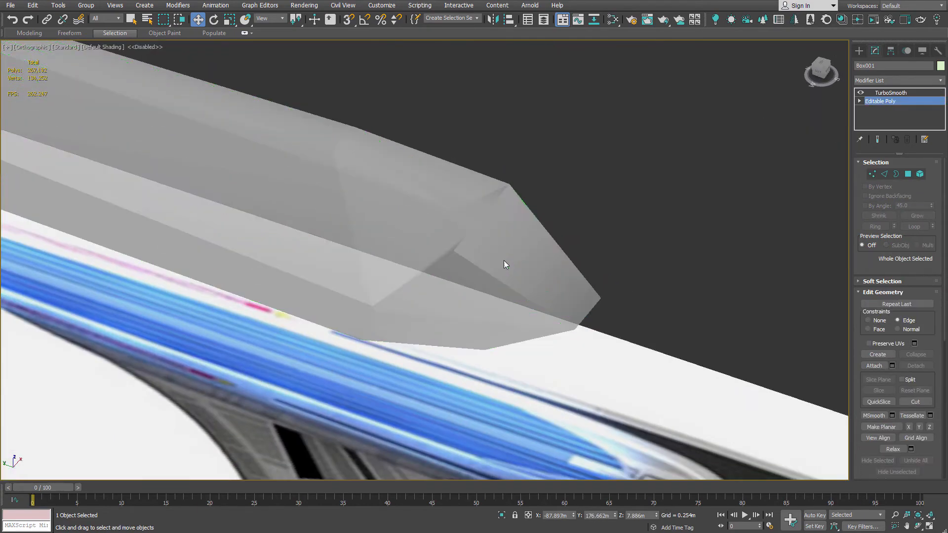
key("alt+x")
left_click(877, 140)
middle_click_drag(535, 161, 608, 165, "alt")
middle_click_drag(608, 165, 735, 200)
left_click(877, 140)
key("F4")
Add lengthwise support loops beside both edges of the nacelle's narrow top strip and nudge the selection slightly along X.
middle_click_drag(557, 212, 465, 245, "alt")
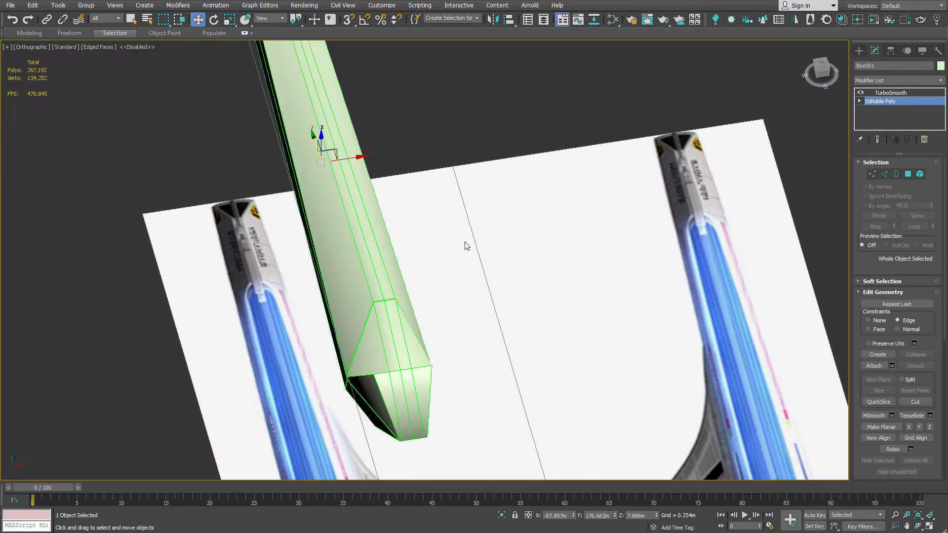
scroll(375, 301, "up", 8)
left_click(331, 291)
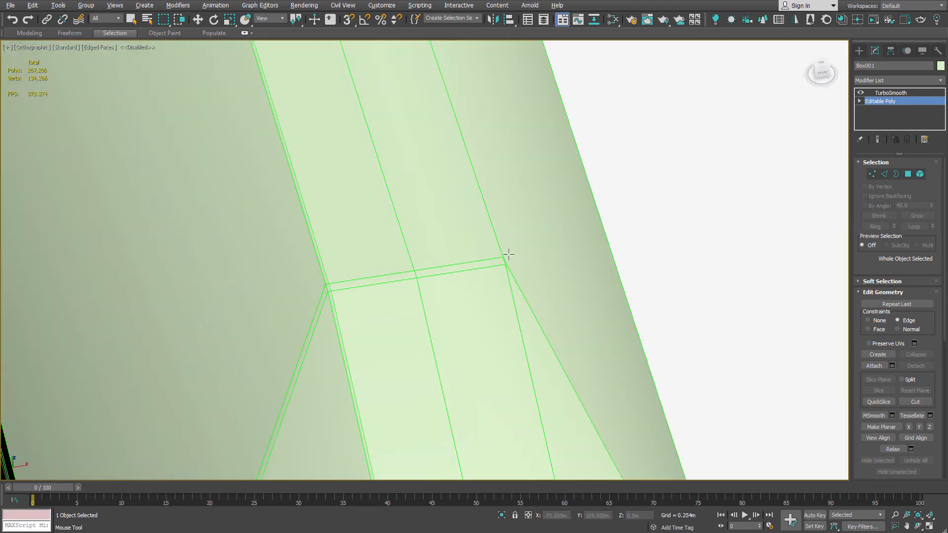
middle_click_drag(508, 265, 402, 296, "alt")
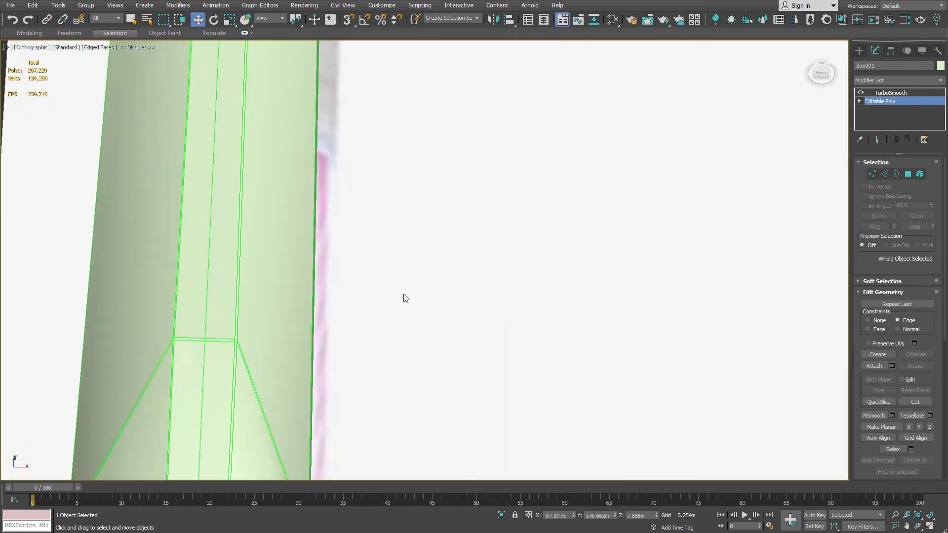
scroll(330, 245, "up", 5)
key("2")
left_click_drag(573, 516, 573, 507)
scroll(499, 324, "down", 5)
key("2")
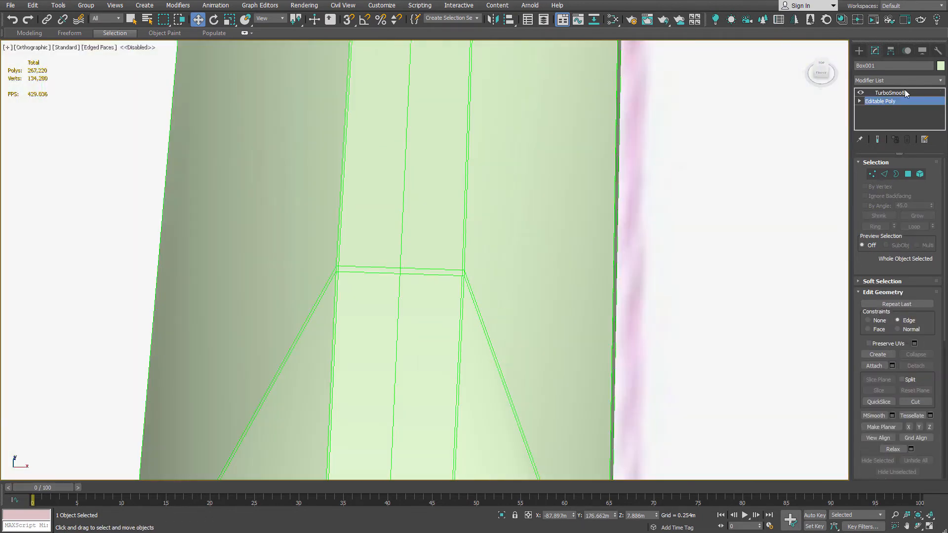
Inspect the TurboSmooth result without edged faces, and compare the edged base mesh with the left reference.
left_click(903, 92)
key("F4")
scroll(588, 216, "down", 8)
middle_click_drag(588, 216, 730, 178, "alt")
scroll(355, 137, "up", 5)
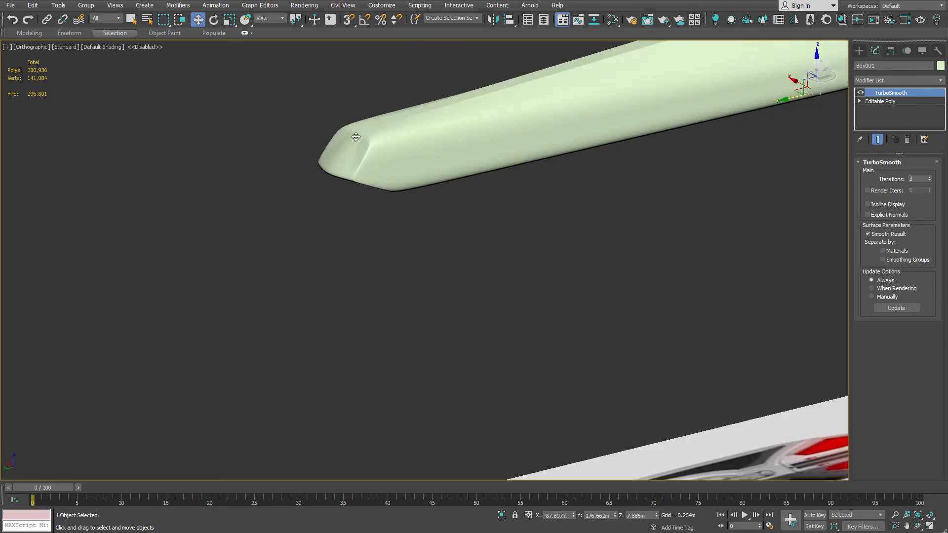
scroll(356, 138, "down", 5)
middle_click_drag(513, 150, 293, 138, "alt")
left_click(820, 68)
key("F4")
scroll(448, 154, "up", 5)
left_click(890, 102)
middle_click_drag(753, 100, 795, 108)
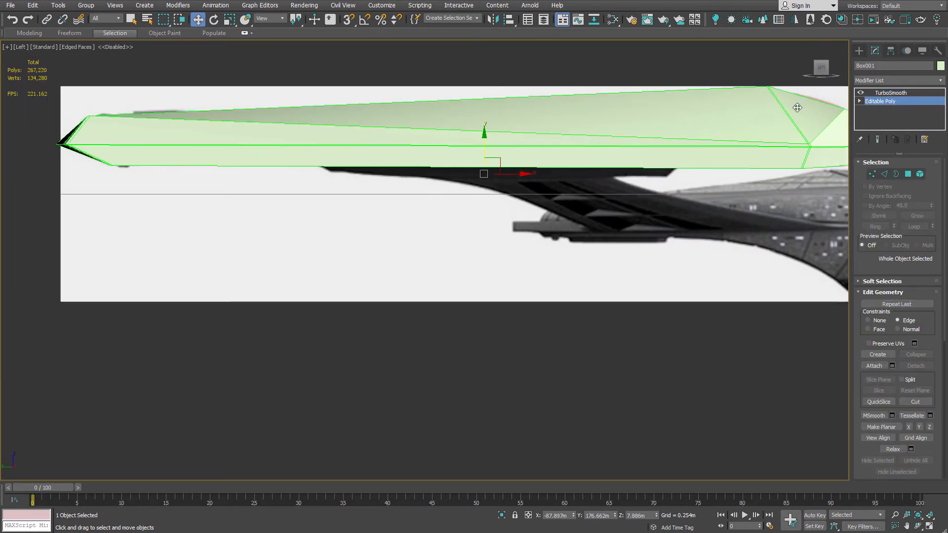
Slide the four upper corner vertices at the nacelle's rear end down along their edges toward the mid-side row.
scroll(115, 119, "up", 5)
middle_click_drag(115, 118, 294, 135)
scroll(217, 128, "up", 3)
key("alt+x")
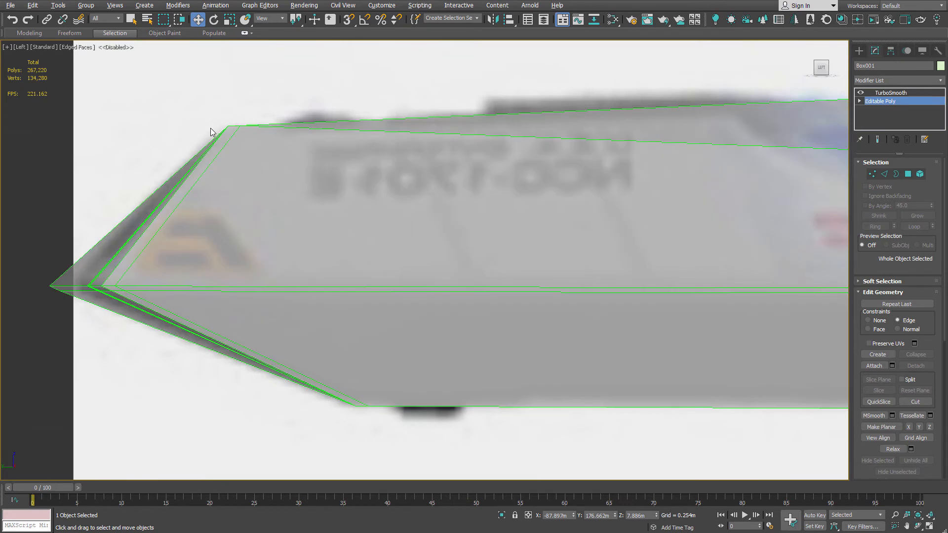
left_click(872, 174)
scroll(292, 252, "down", 3)
middle_click_drag(292, 252, 339, 296, "alt")
scroll(353, 316, "up", 2)
left_click_drag(270, 270, 307, 290, "ctrl")
middle_click_drag(344, 296, 305, 259, "alt")
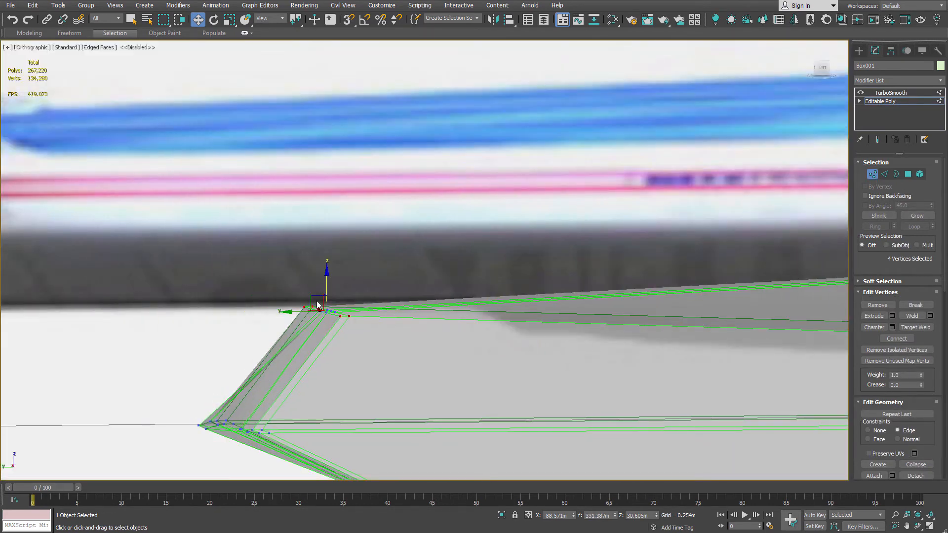
left_click_drag(317, 301, 226, 396)
middle_click_drag(225, 395, 352, 340, "alt")
key("1")
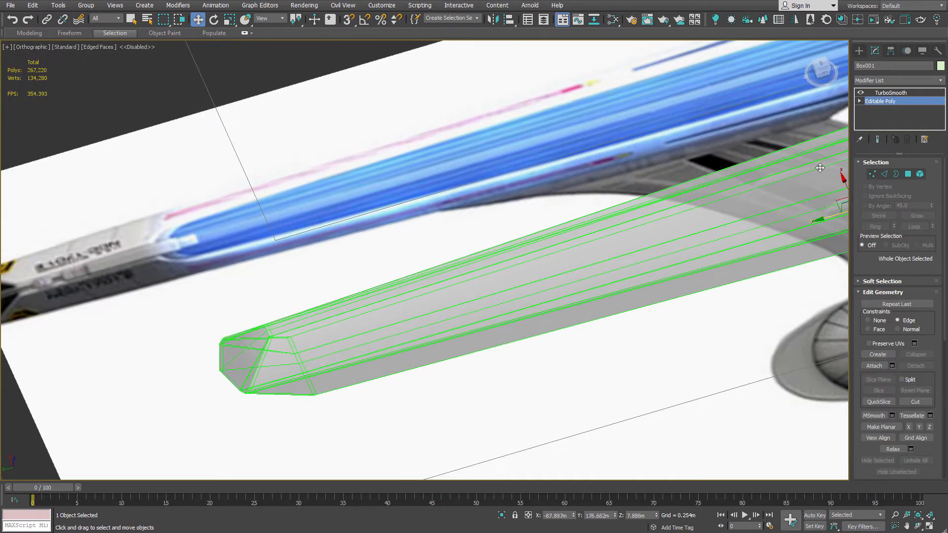
Inspect the opaque TurboSmooth surface toward the nacelle's nose without edged faces, and return to the edged base mesh.
key("alt+x")
left_click(912, 93)
key("F4")
scroll(584, 173, "down", 3)
middle_click_drag(584, 174, 637, 161, "alt")
middle_click_drag(637, 161, 407, 158)
scroll(409, 261, "up", 5)
key("F4")
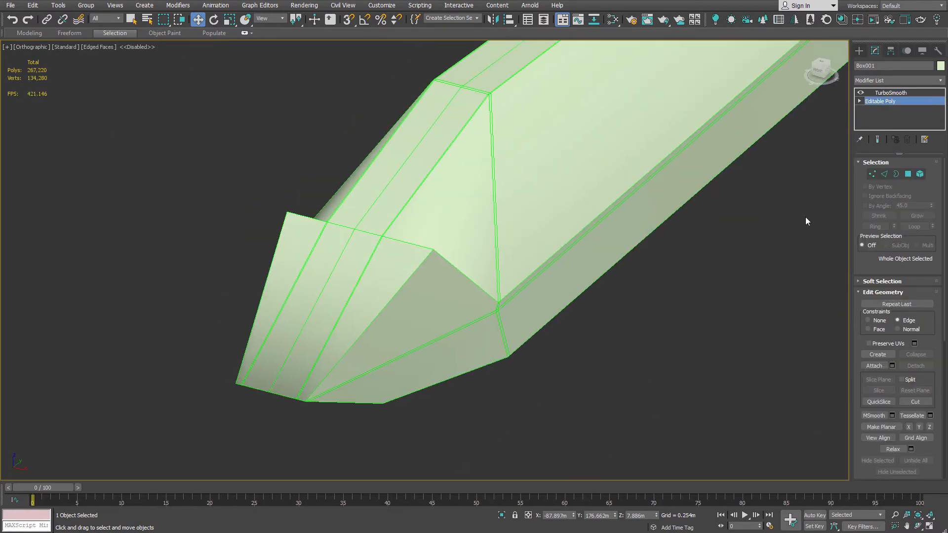
Slide the nose's two protruding upper side vertices down along their edges to the mid-side row, and set the constraint to Face.
key("1")
left_click(285, 213, "ctrl")
middle_click_drag(538, 224, 437, 195, "alt")
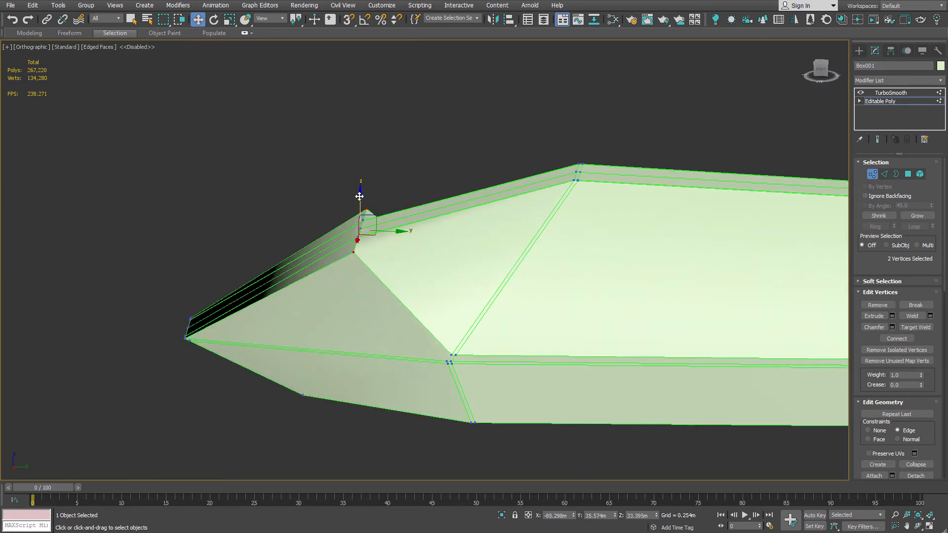
left_click_drag(360, 197, 400, 293)
scroll(461, 357, "up", 4)
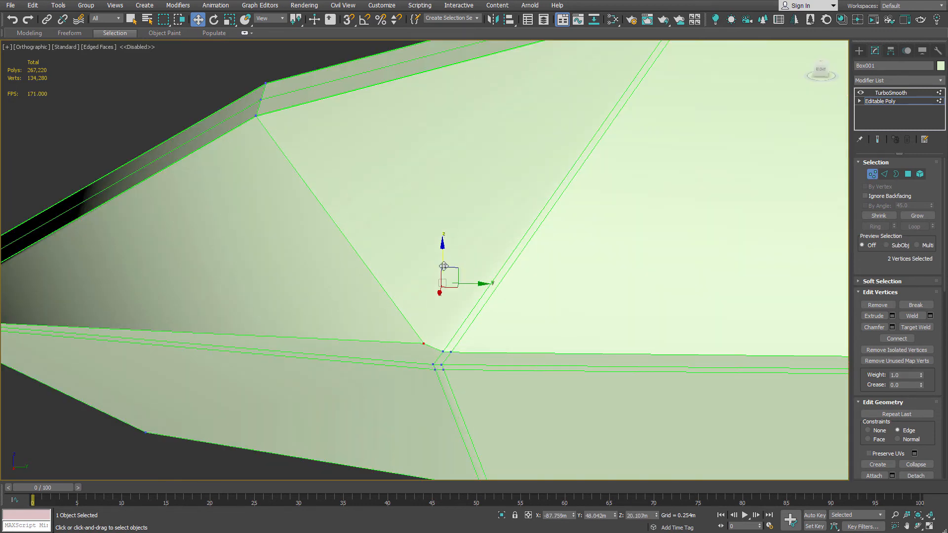
left_click_drag(444, 266, 440, 267)
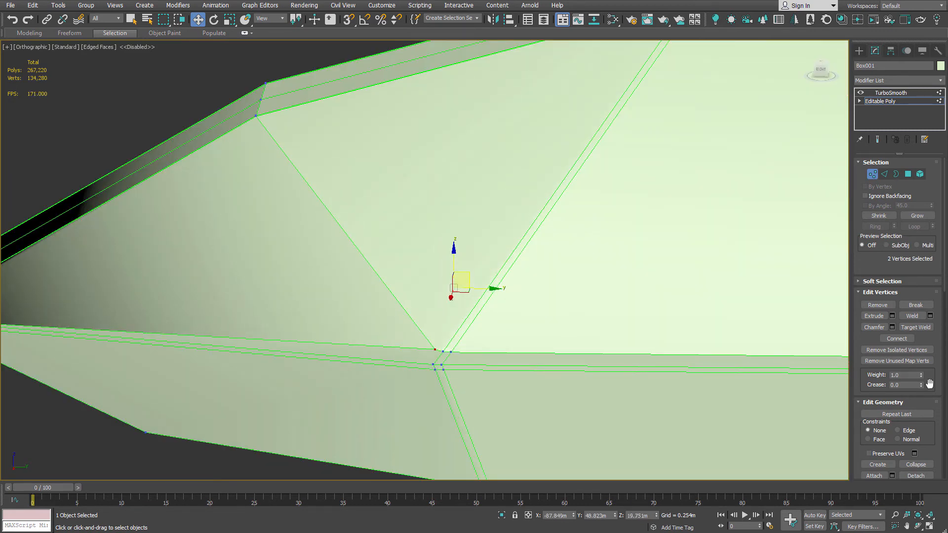
scroll(448, 262, "down", 5)
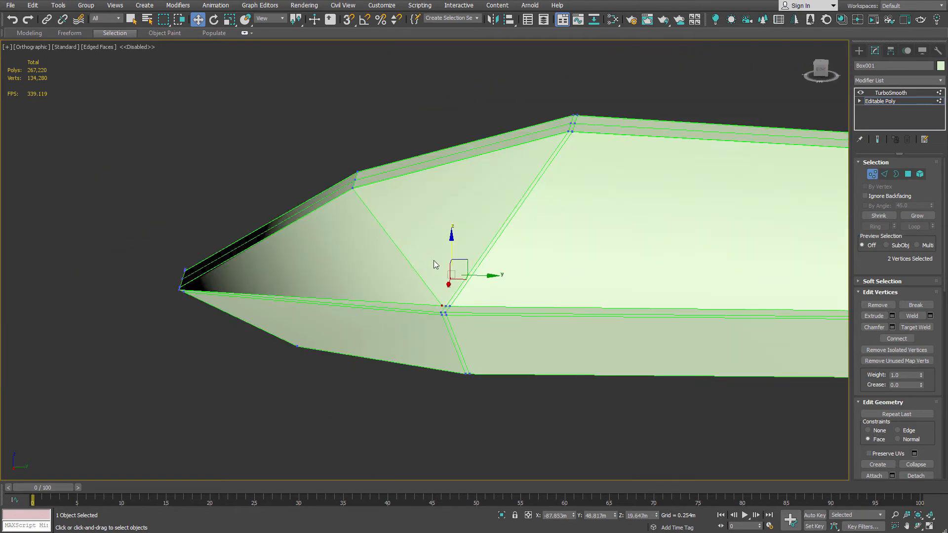
Inspect the TurboSmooth nacelle and how both nacelles meet their pylons on the complete ship.
left_click(890, 92)
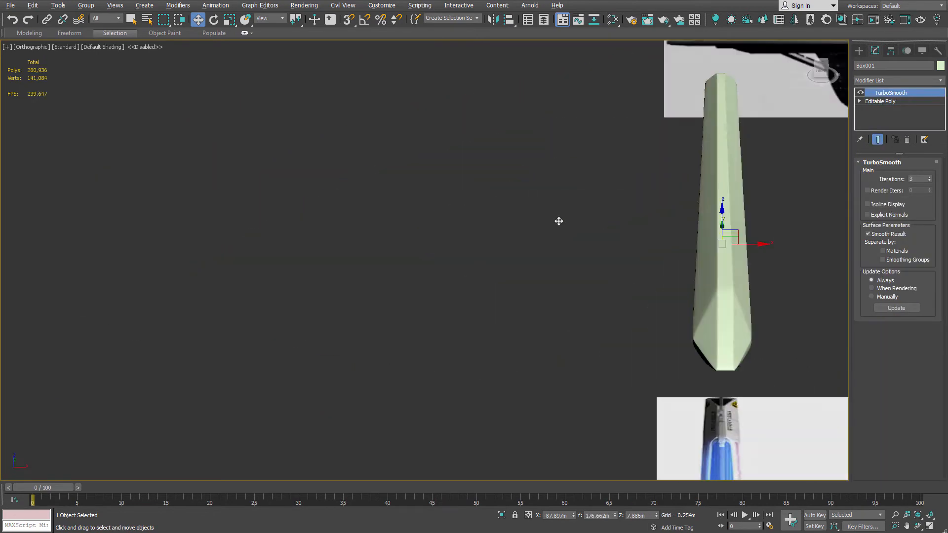
middle_click_drag(559, 220, 529, 260, "alt")
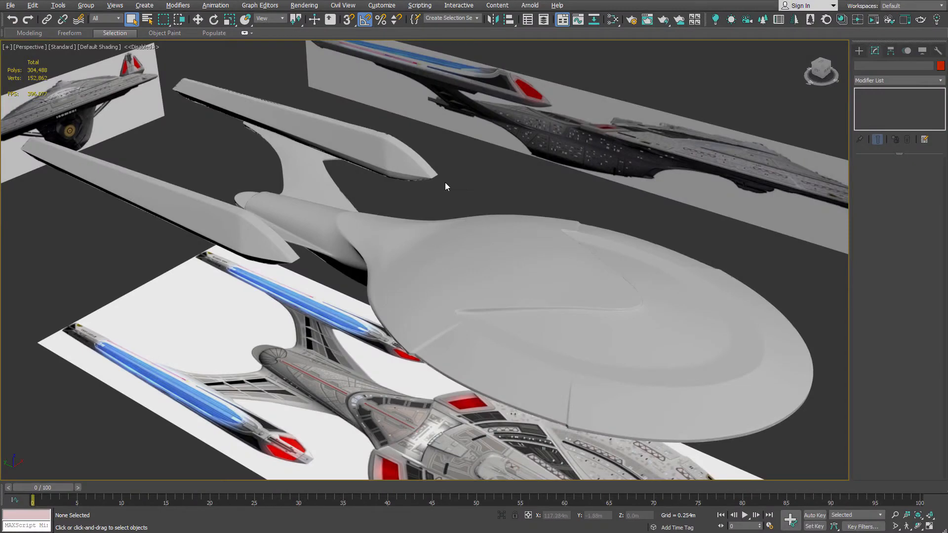
middle_click_drag(349, 149, 436, 191)
scroll(460, 217, "up", 3)
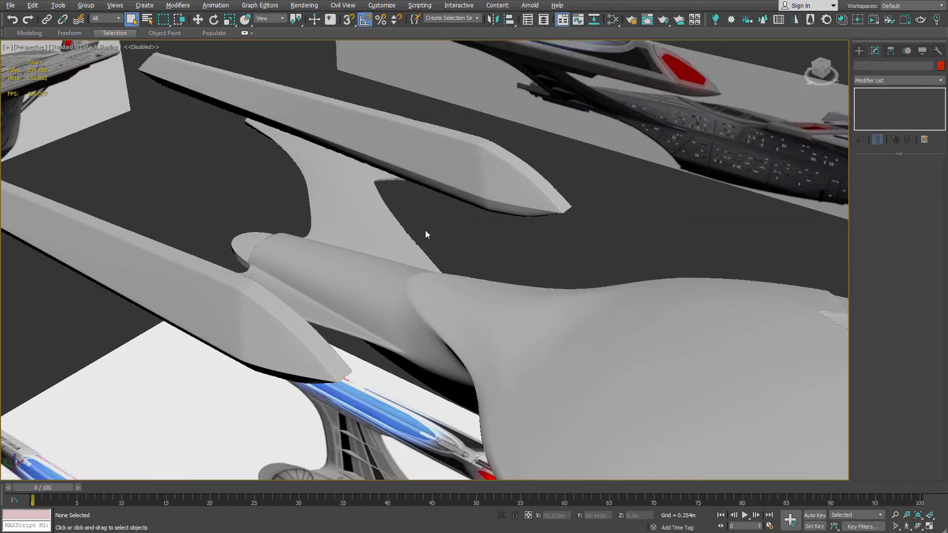
middle_click_drag(389, 238, 464, 344, "alt")
scroll(486, 181, "up", 3)
middle_click_drag(476, 190, 498, 291)
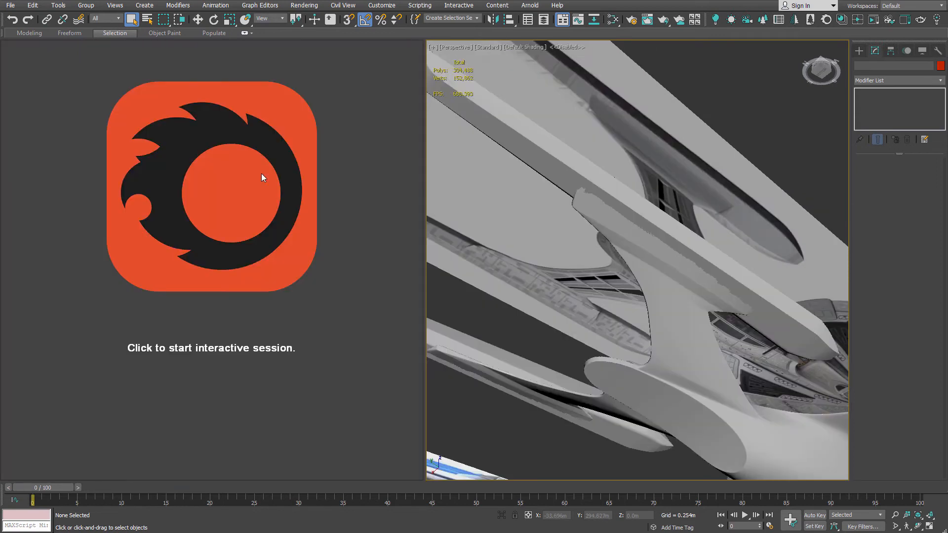
Start the interactive render, check the nacelle and pylon from below and behind, and display edged faces.
left_click(262, 173)
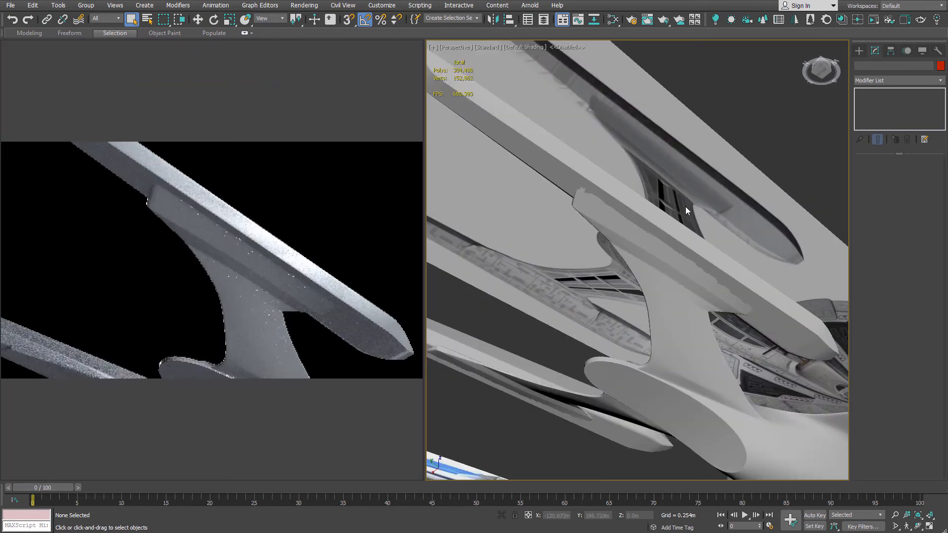
middle_click_drag(685, 206, 678, 238)
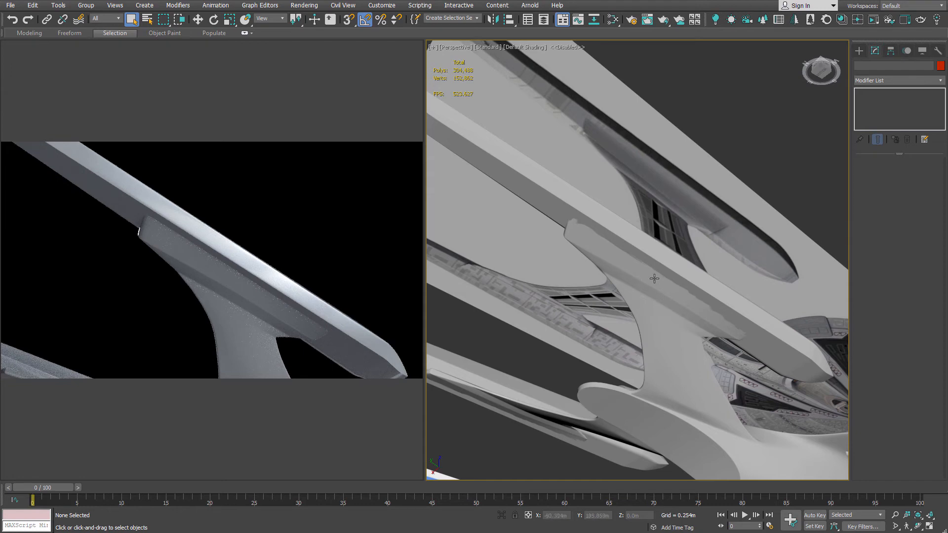
scroll(585, 225, "down", 6)
middle_click_drag(585, 225, 682, 304, "alt")
scroll(649, 294, "up", 8)
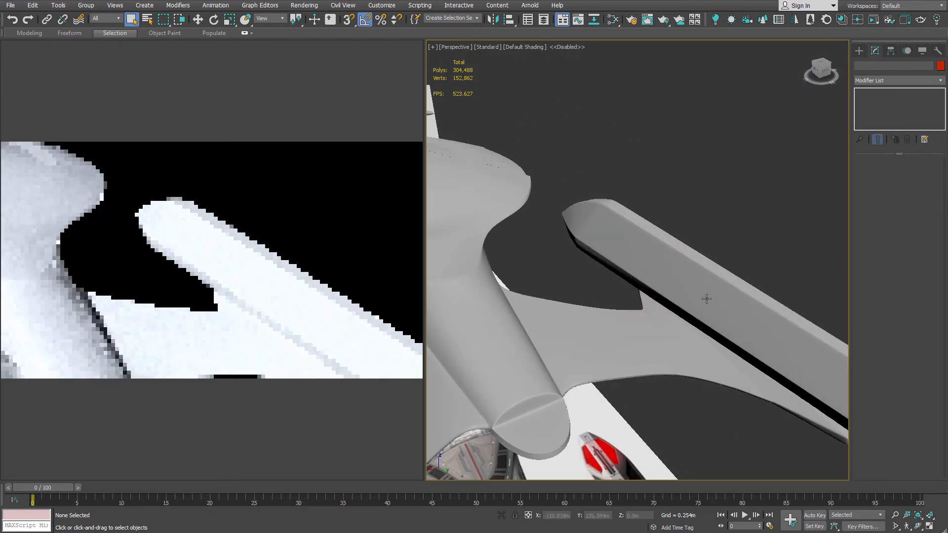
middle_click_drag(614, 216, 555, 135)
key("F4")
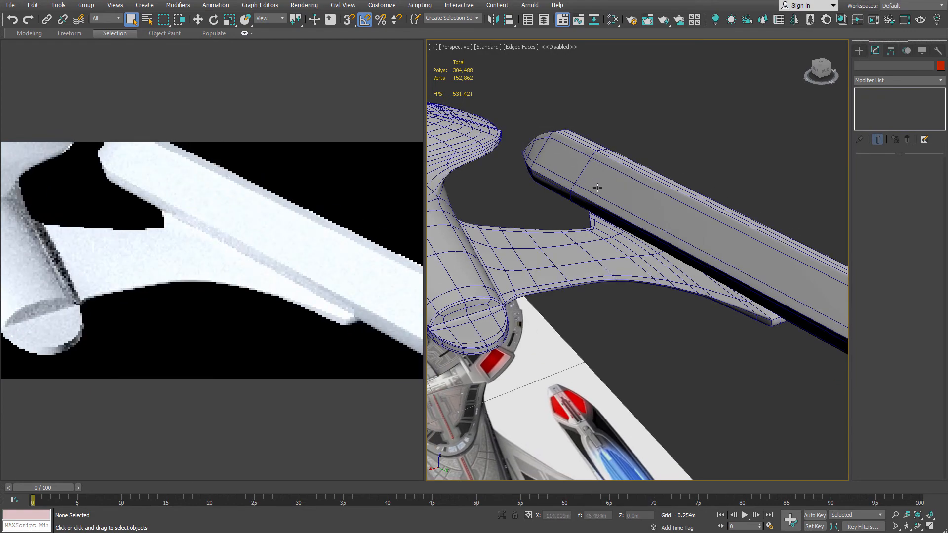
Compare both nacelles and pylons with the top and side reference images.
scroll(631, 187, "down", 5)
middle_click_drag(631, 187, 625, 269, "alt")
scroll(586, 222, "up", 1)
scroll(584, 219, "down", 5)
scroll(584, 219, "up", 2)
scroll(784, 444, "up", 3)
scroll(719, 332, "up", 4)
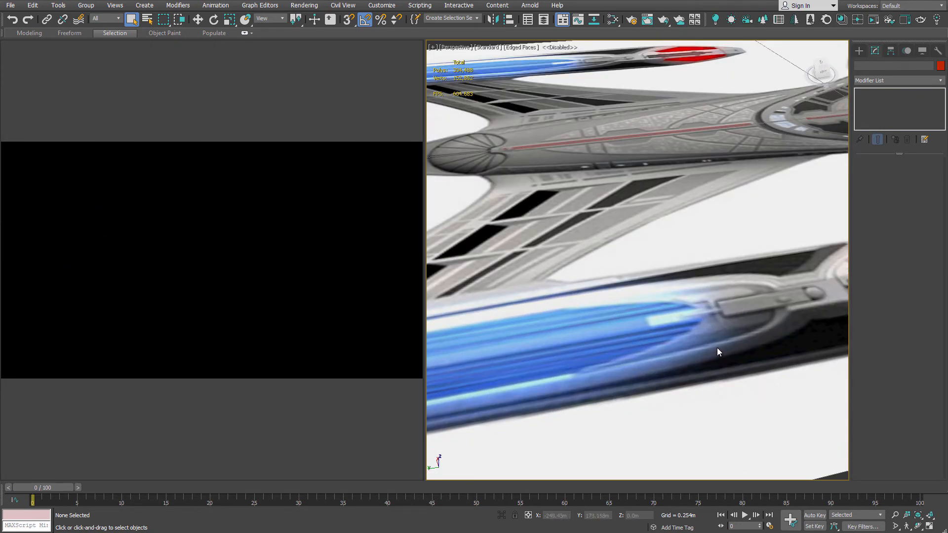
scroll(717, 342, "down", 2)
scroll(634, 248, "down", 5)
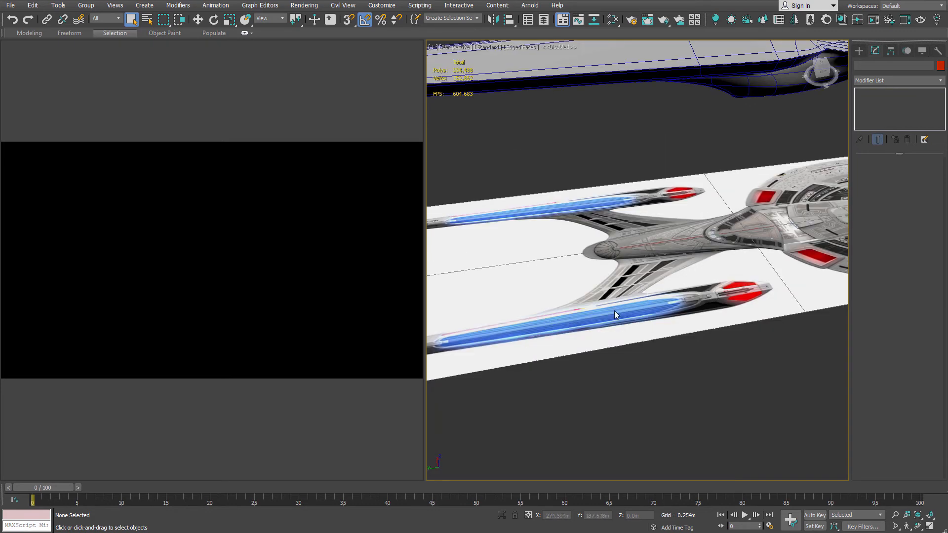
middle_click_drag(601, 254, 637, 382)
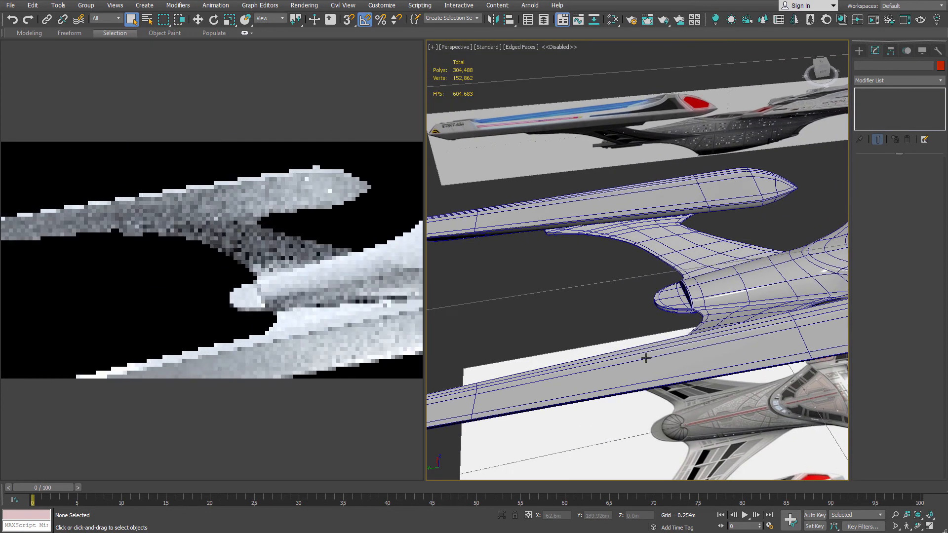
scroll(662, 382, "down", 2)
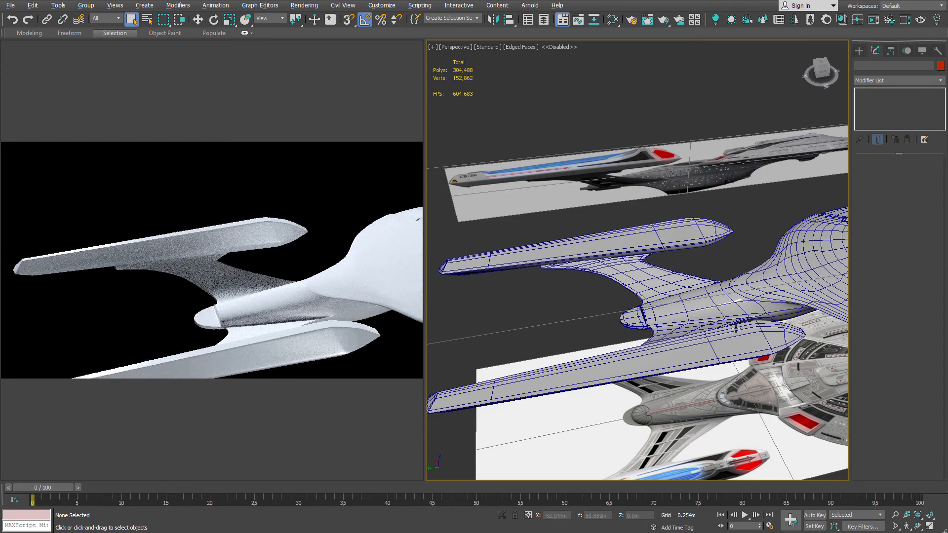
middle_click_drag(735, 328, 565, 259, "alt")
Select the nacelles and toggle their Symmetry modifier off and on to show the mirrored copy, leaving it enabled.
left_click(547, 264)
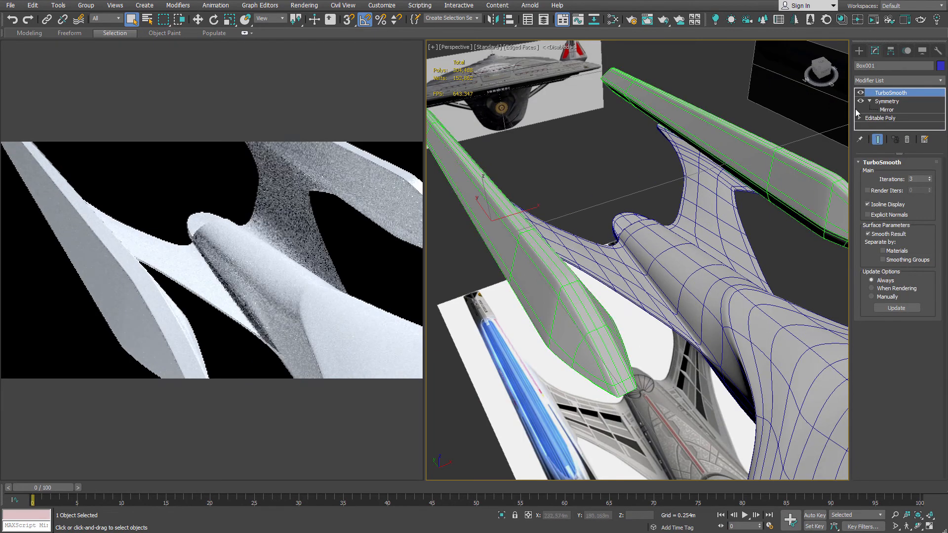
left_click(903, 101)
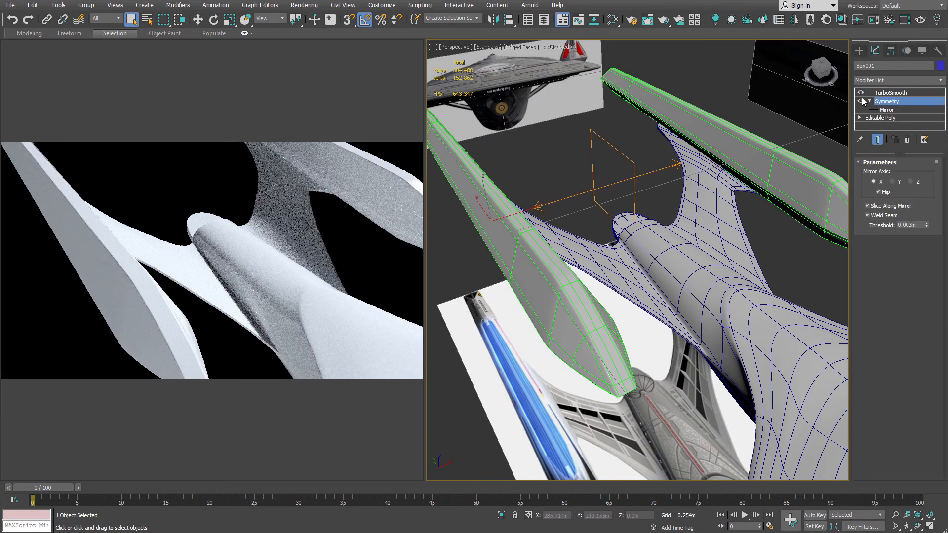
left_click(861, 101)
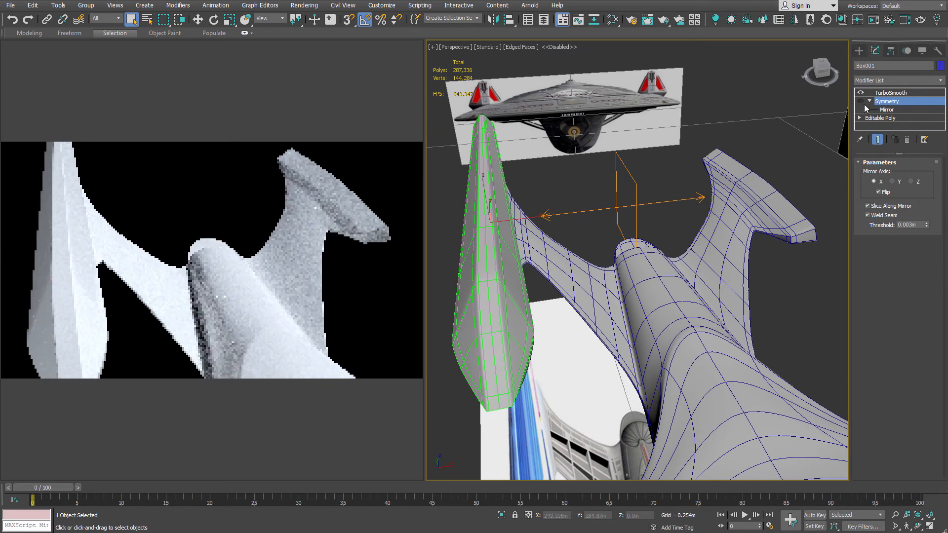
left_click(862, 101)
left_click(862, 101)
left_click(861, 100)
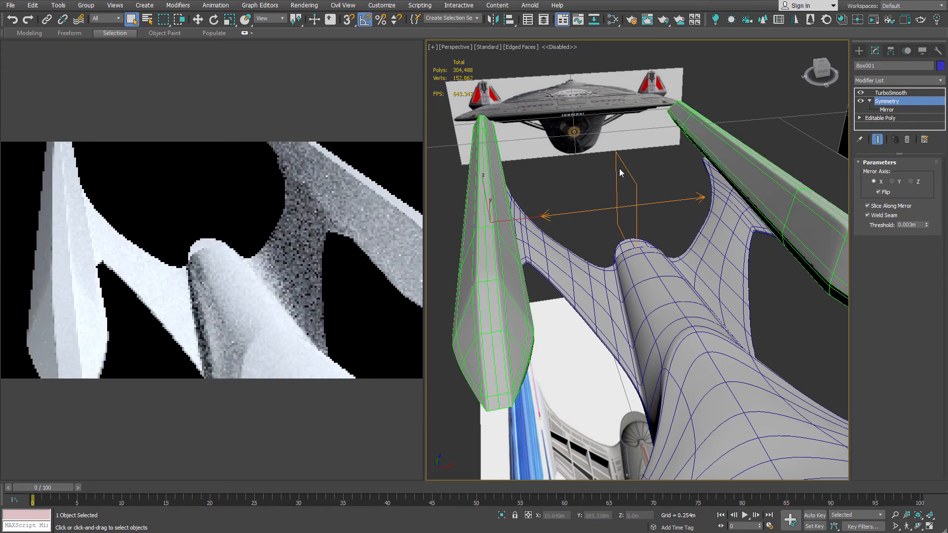
Examine the mirrored nacelle's rear tip against the side reference and the whole ship in the interactive render.
middle_click_drag(620, 172, 580, 229, "alt")
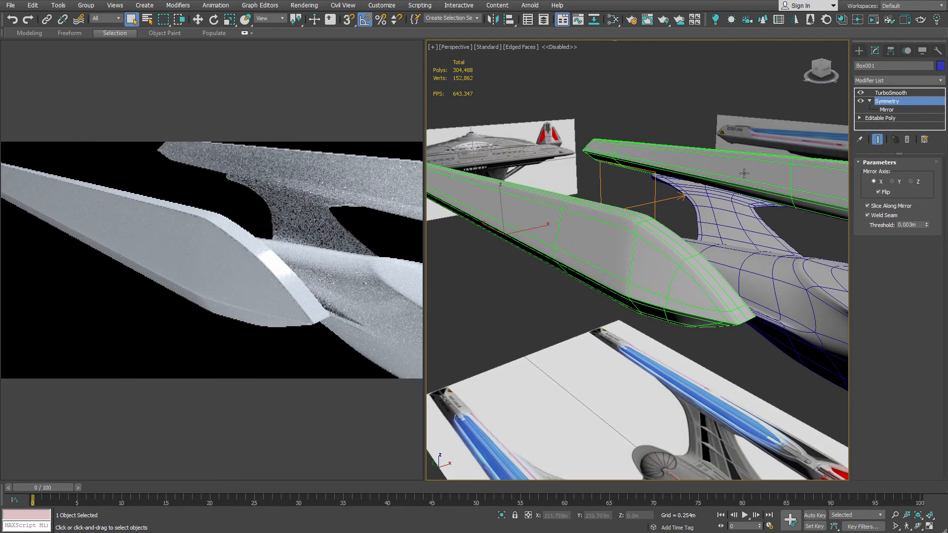
middle_click_drag(751, 174, 746, 211, "alt")
scroll(485, 102, "up", 5)
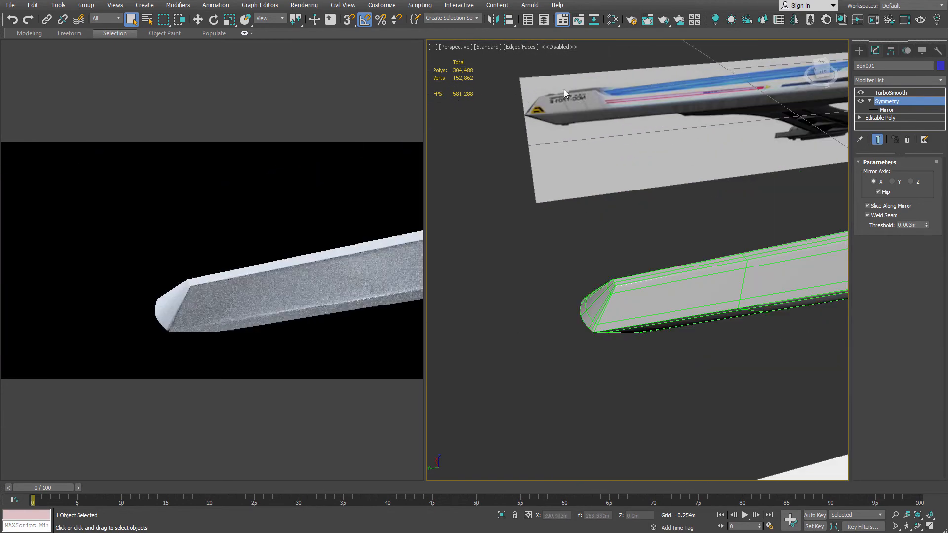
scroll(598, 120, "down", 5)
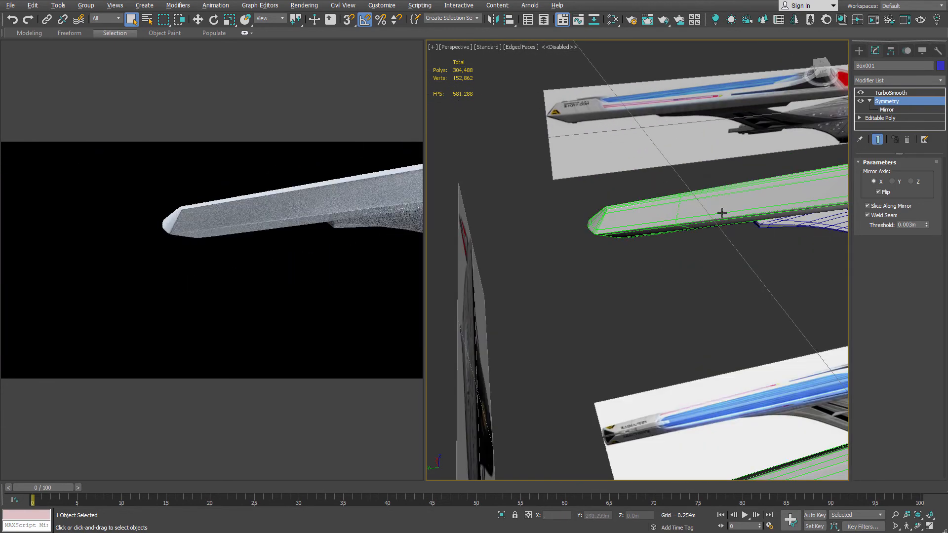
middle_click_drag(719, 211, 661, 205, "alt")
scroll(687, 207, "down", 5)
middle_click_drag(735, 234, 531, 210)
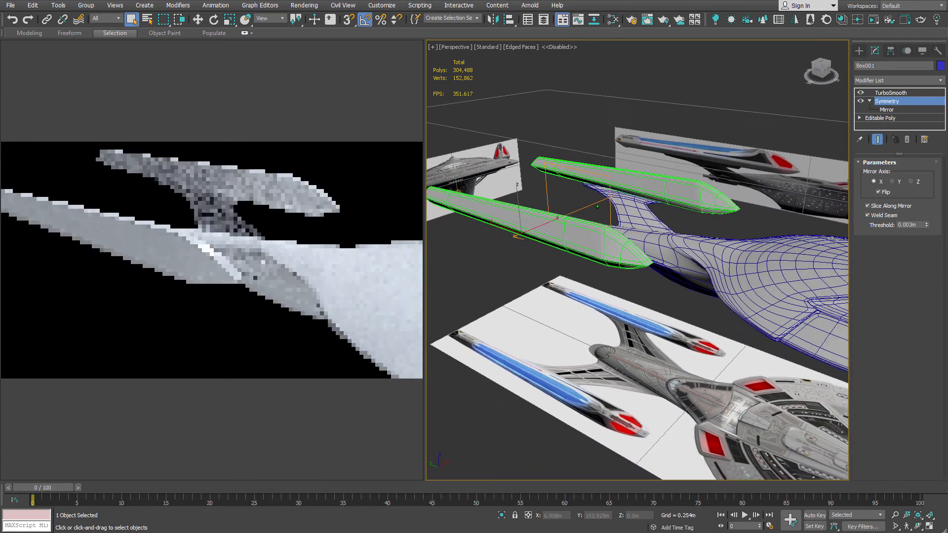
scroll(538, 210, "down", 2)
scroll(647, 240, "down", 2)
mouse_move(654, 246)
middle_mouse_down()
mouse_move(622, 249)
mouse_move(657, 246)
mouse_move(649, 248)
middle_mouse_up()
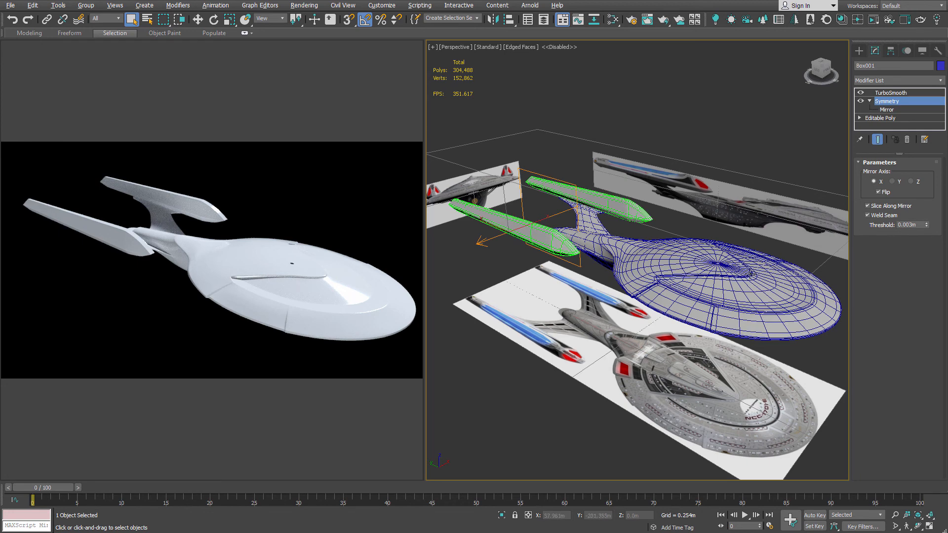
middle_click_drag(744, 297, 742, 269, "alt")
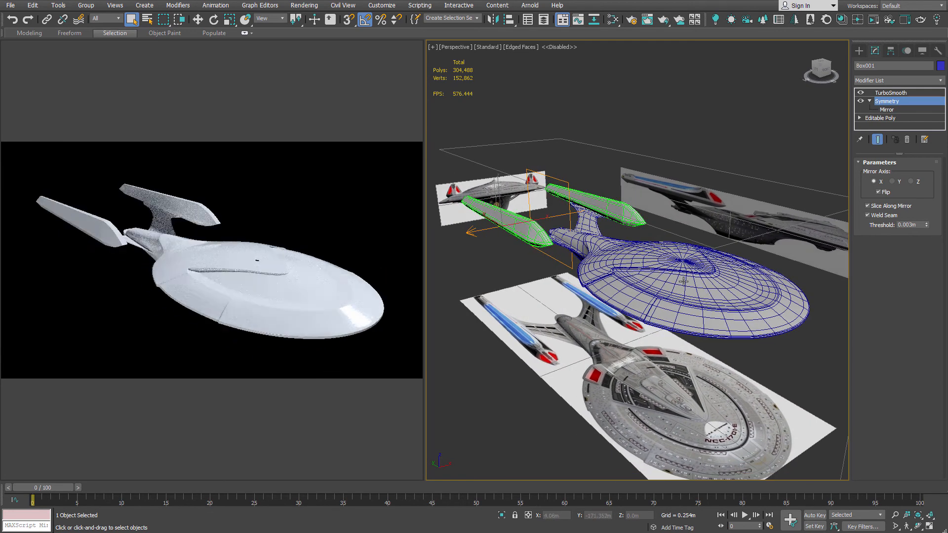